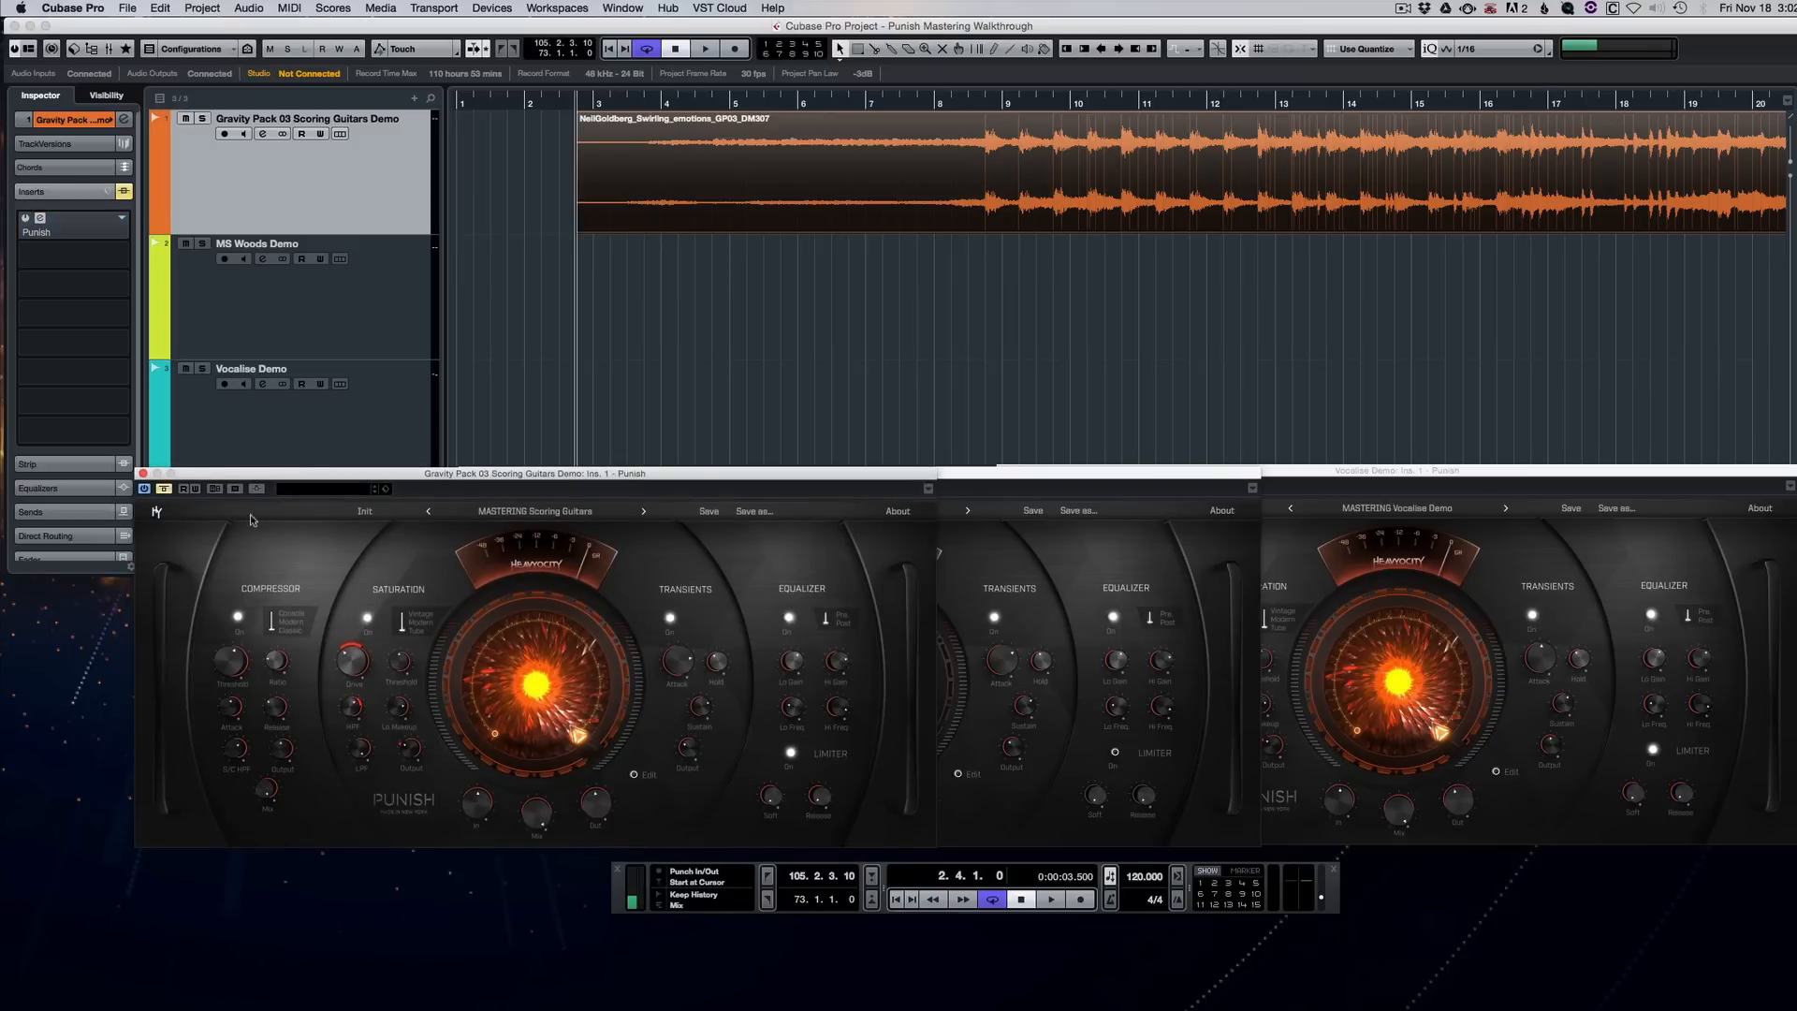
Step: Play the Gravity Pack 03 Scoring Guitars Demo while repeatedly toggling the Punish bypass to compare processed and unprocessed sound
key(space)
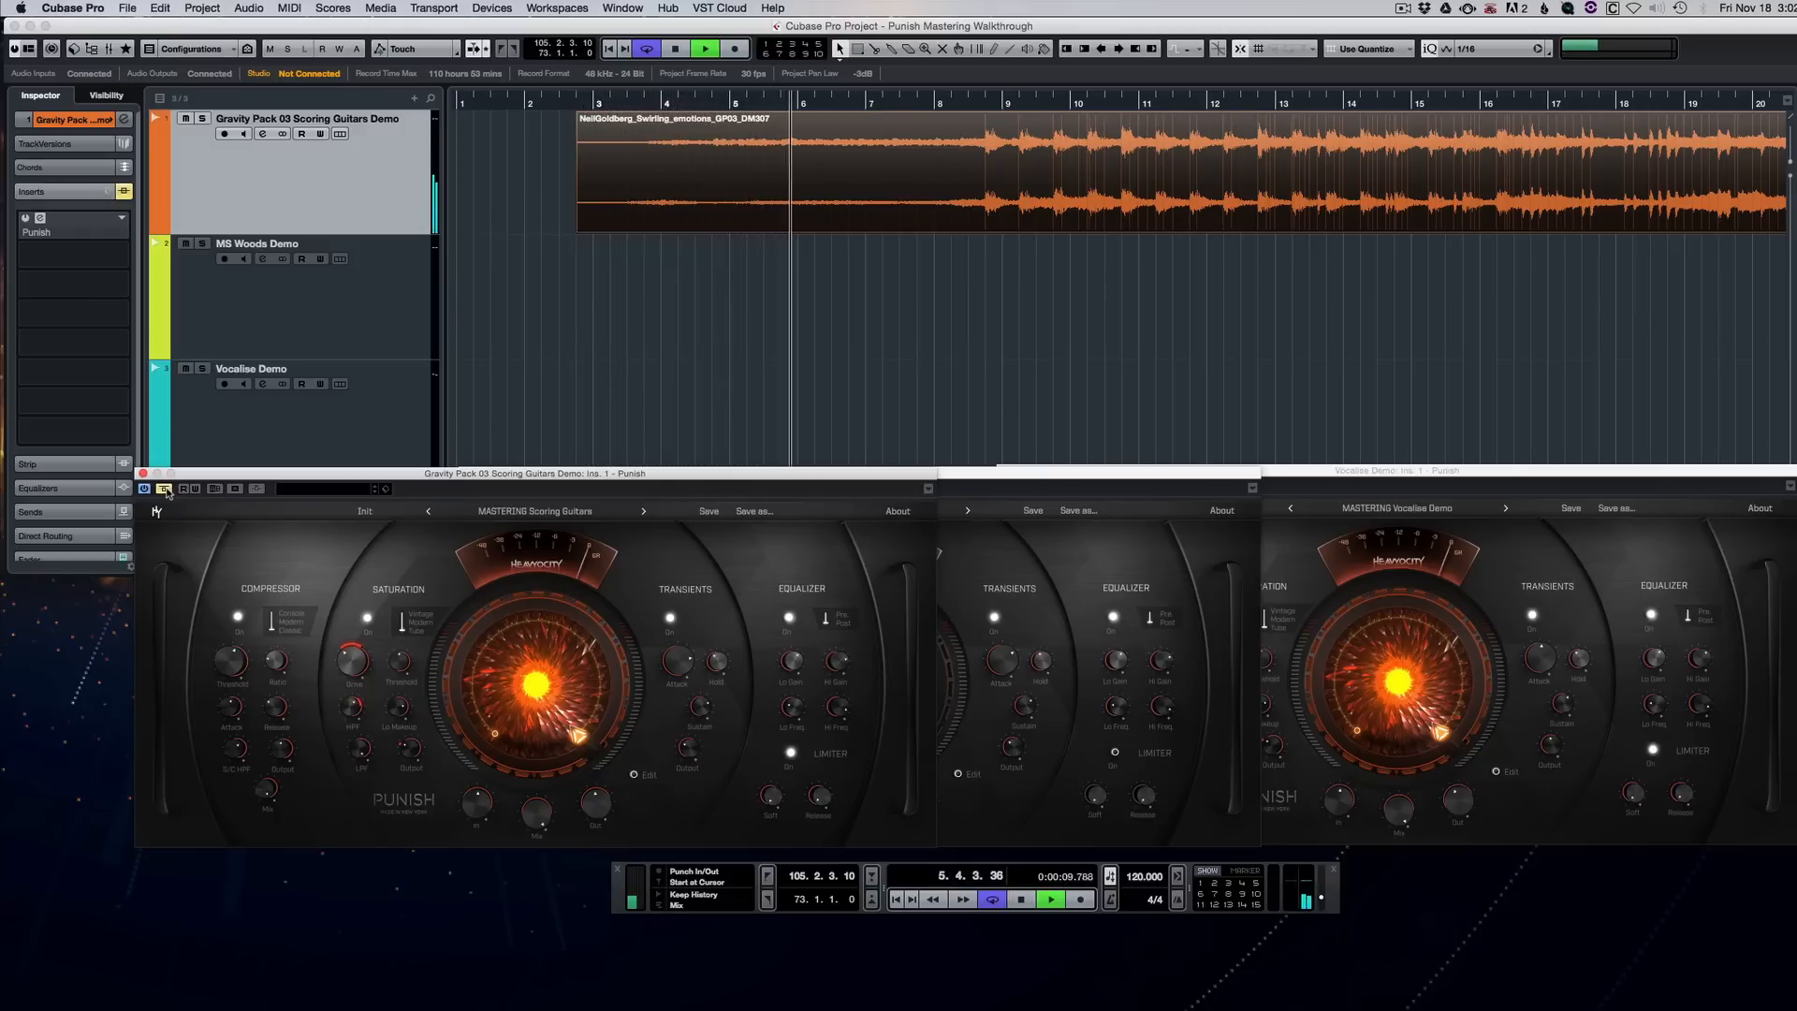
click(166, 489)
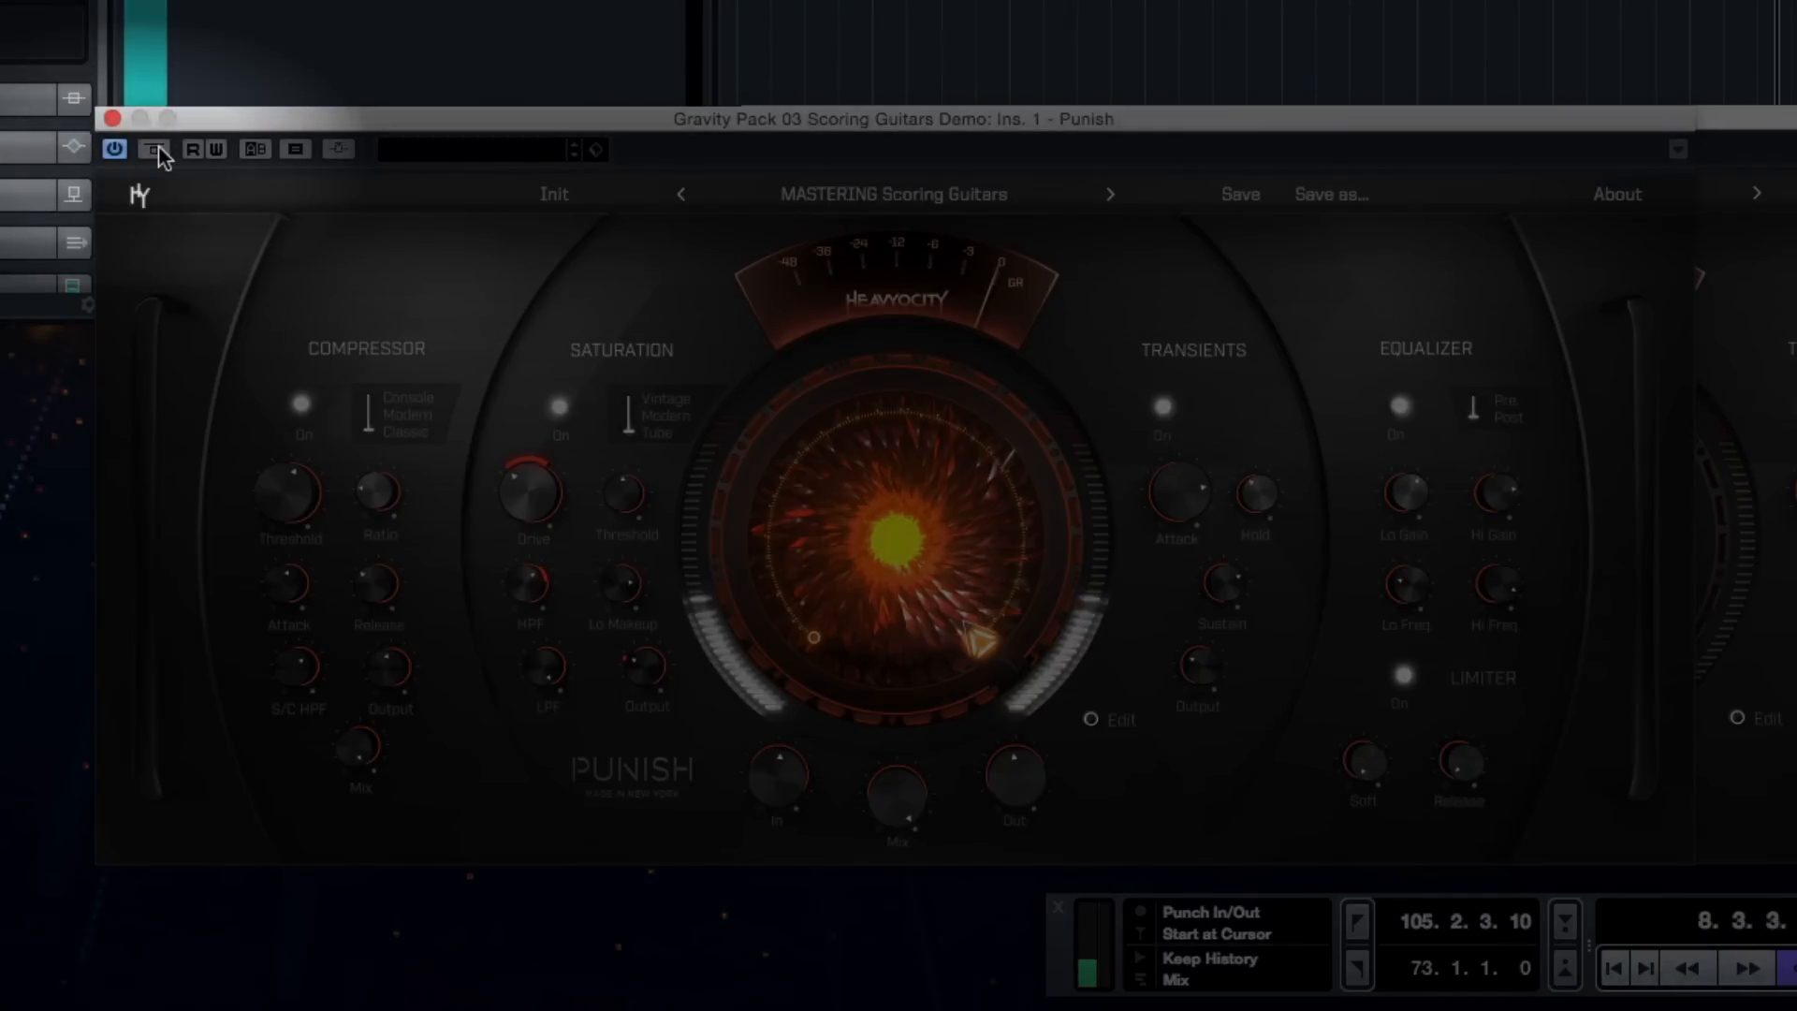
click(157, 149)
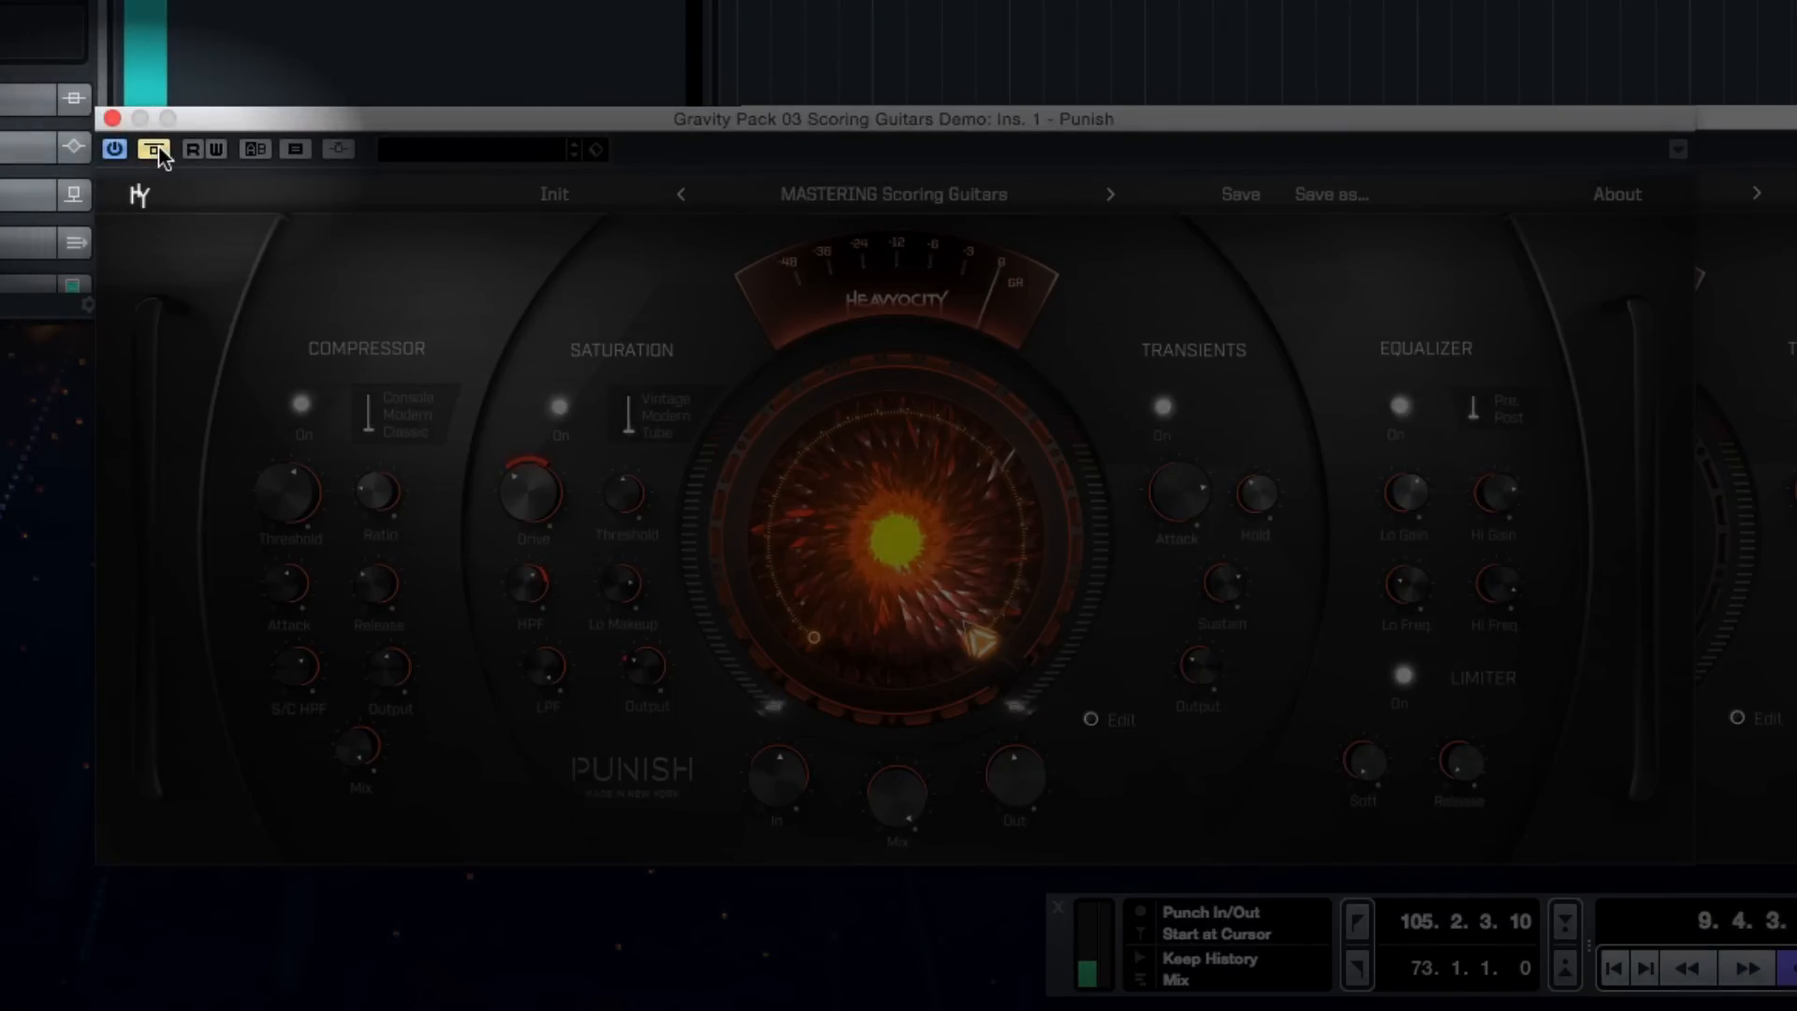
click(157, 150)
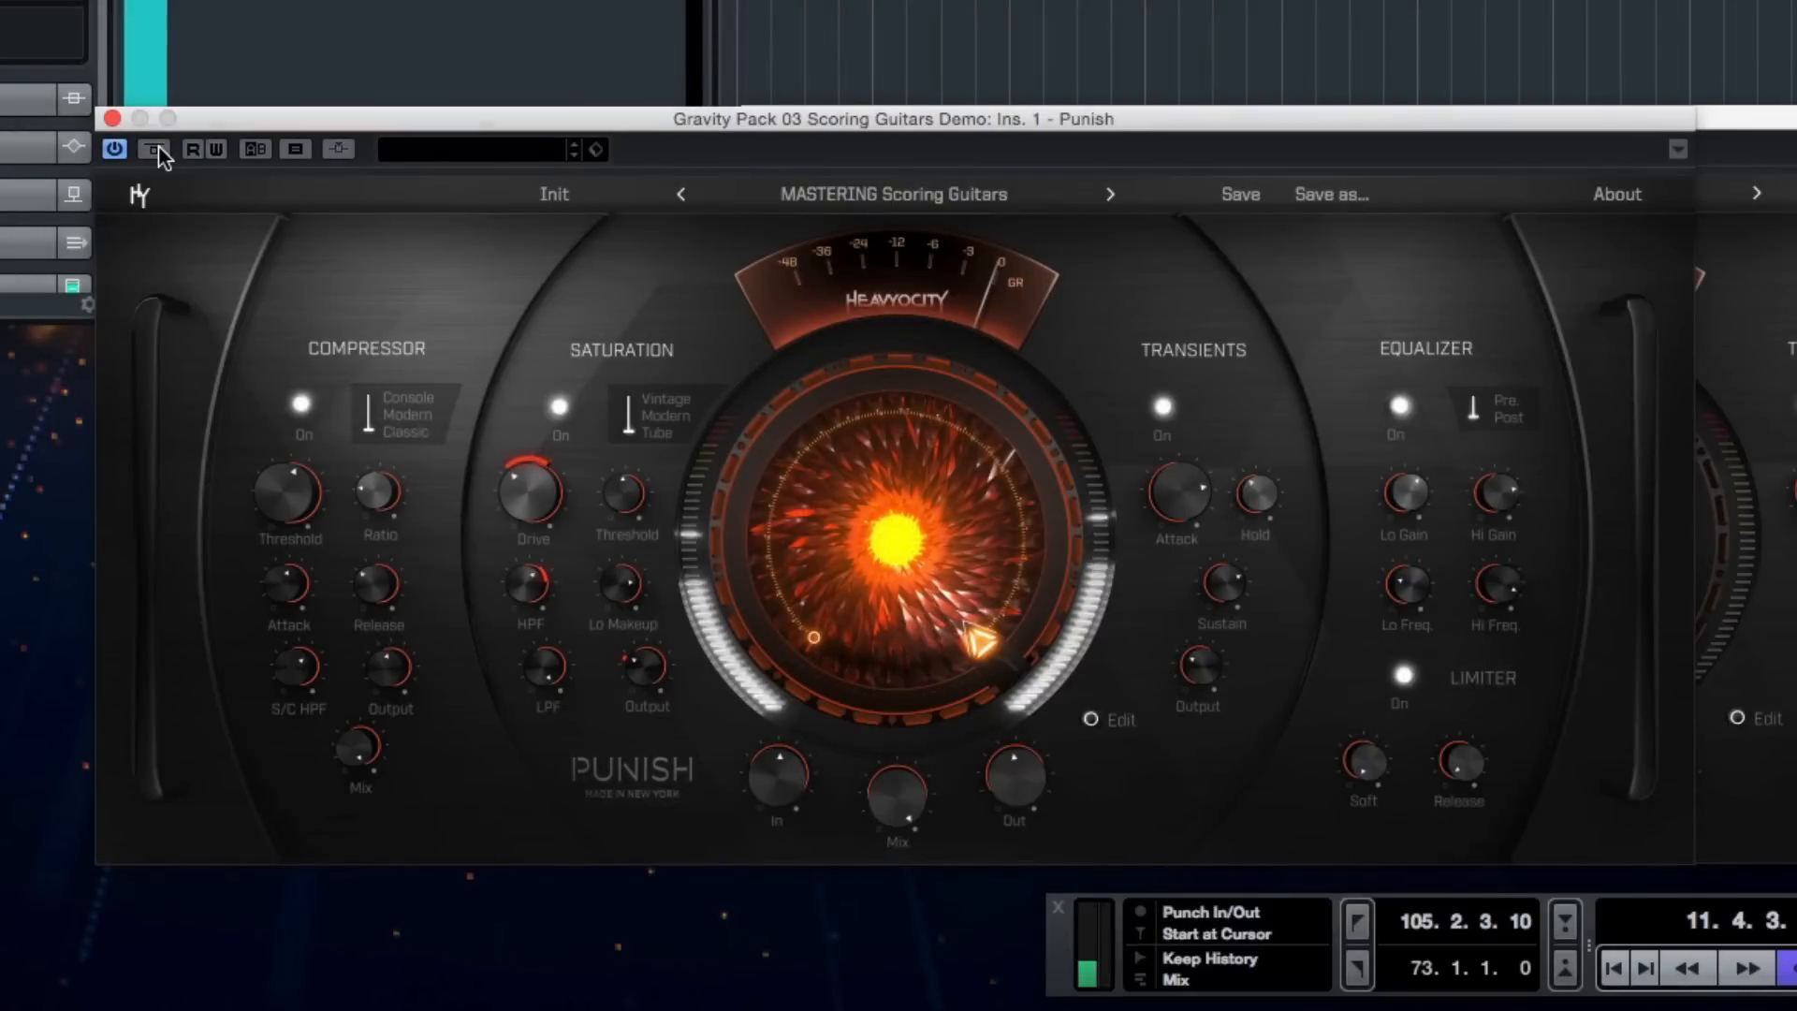
click(155, 150)
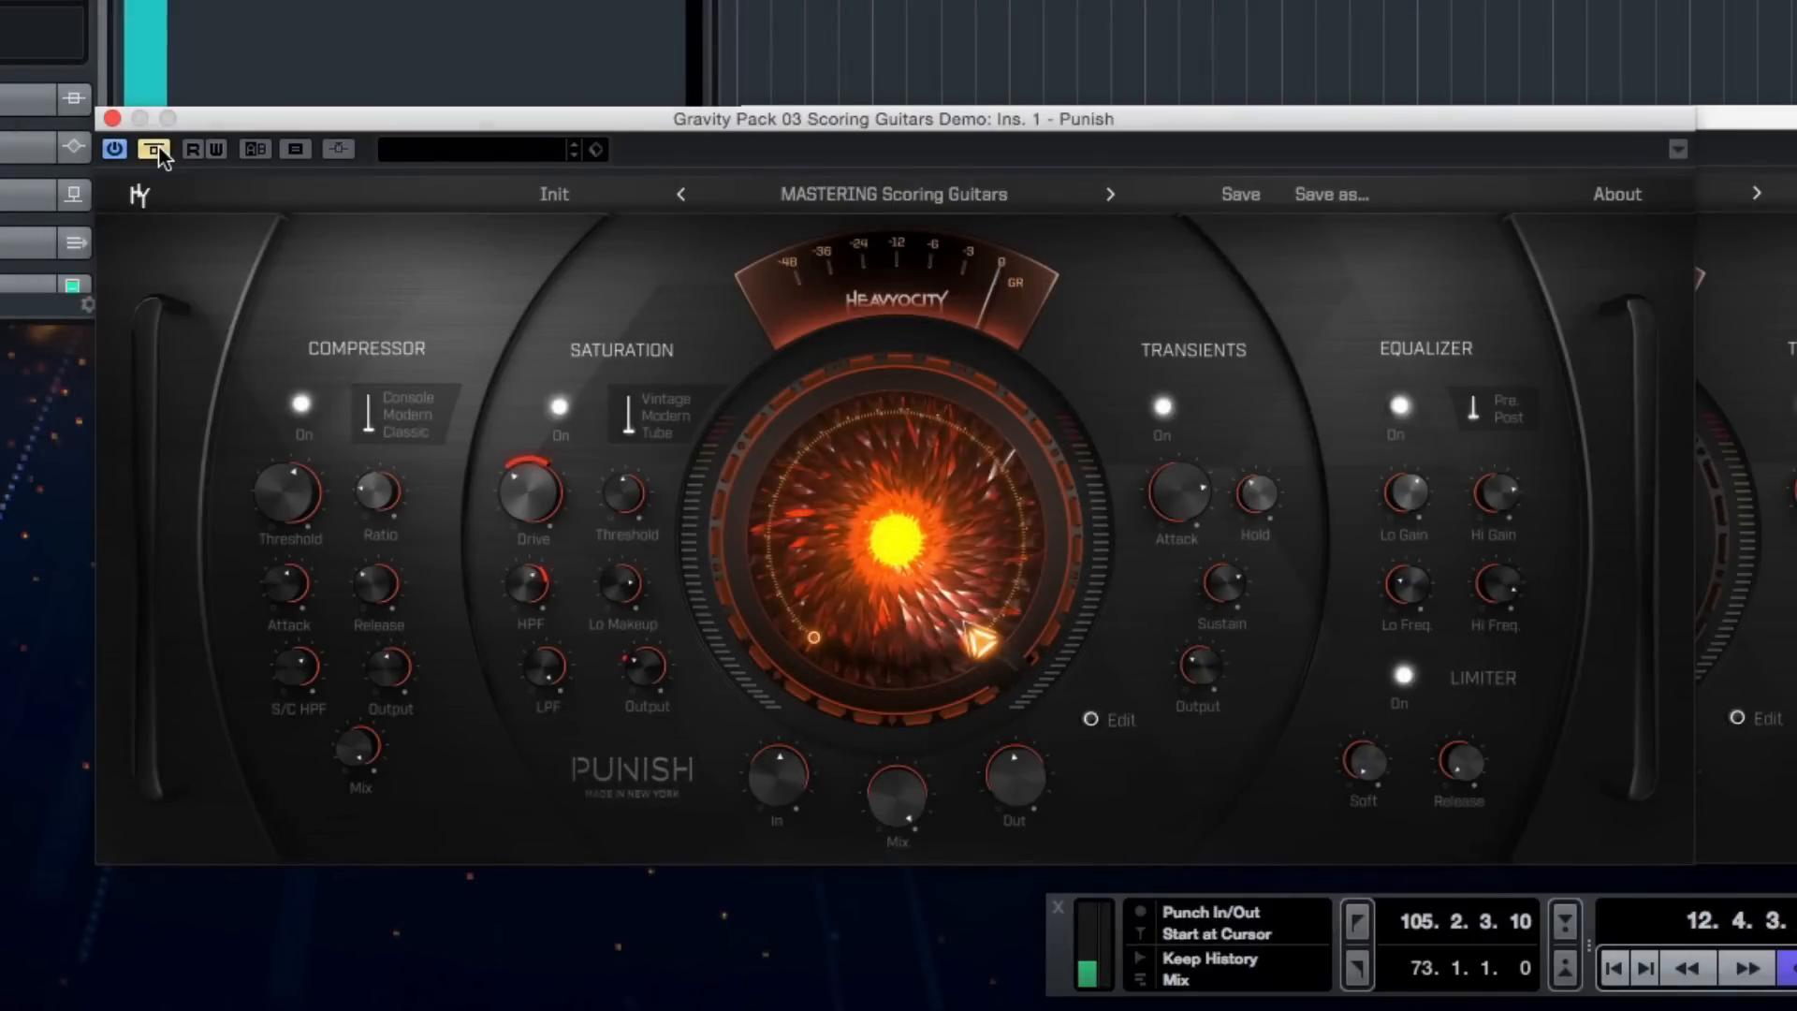
click(156, 150)
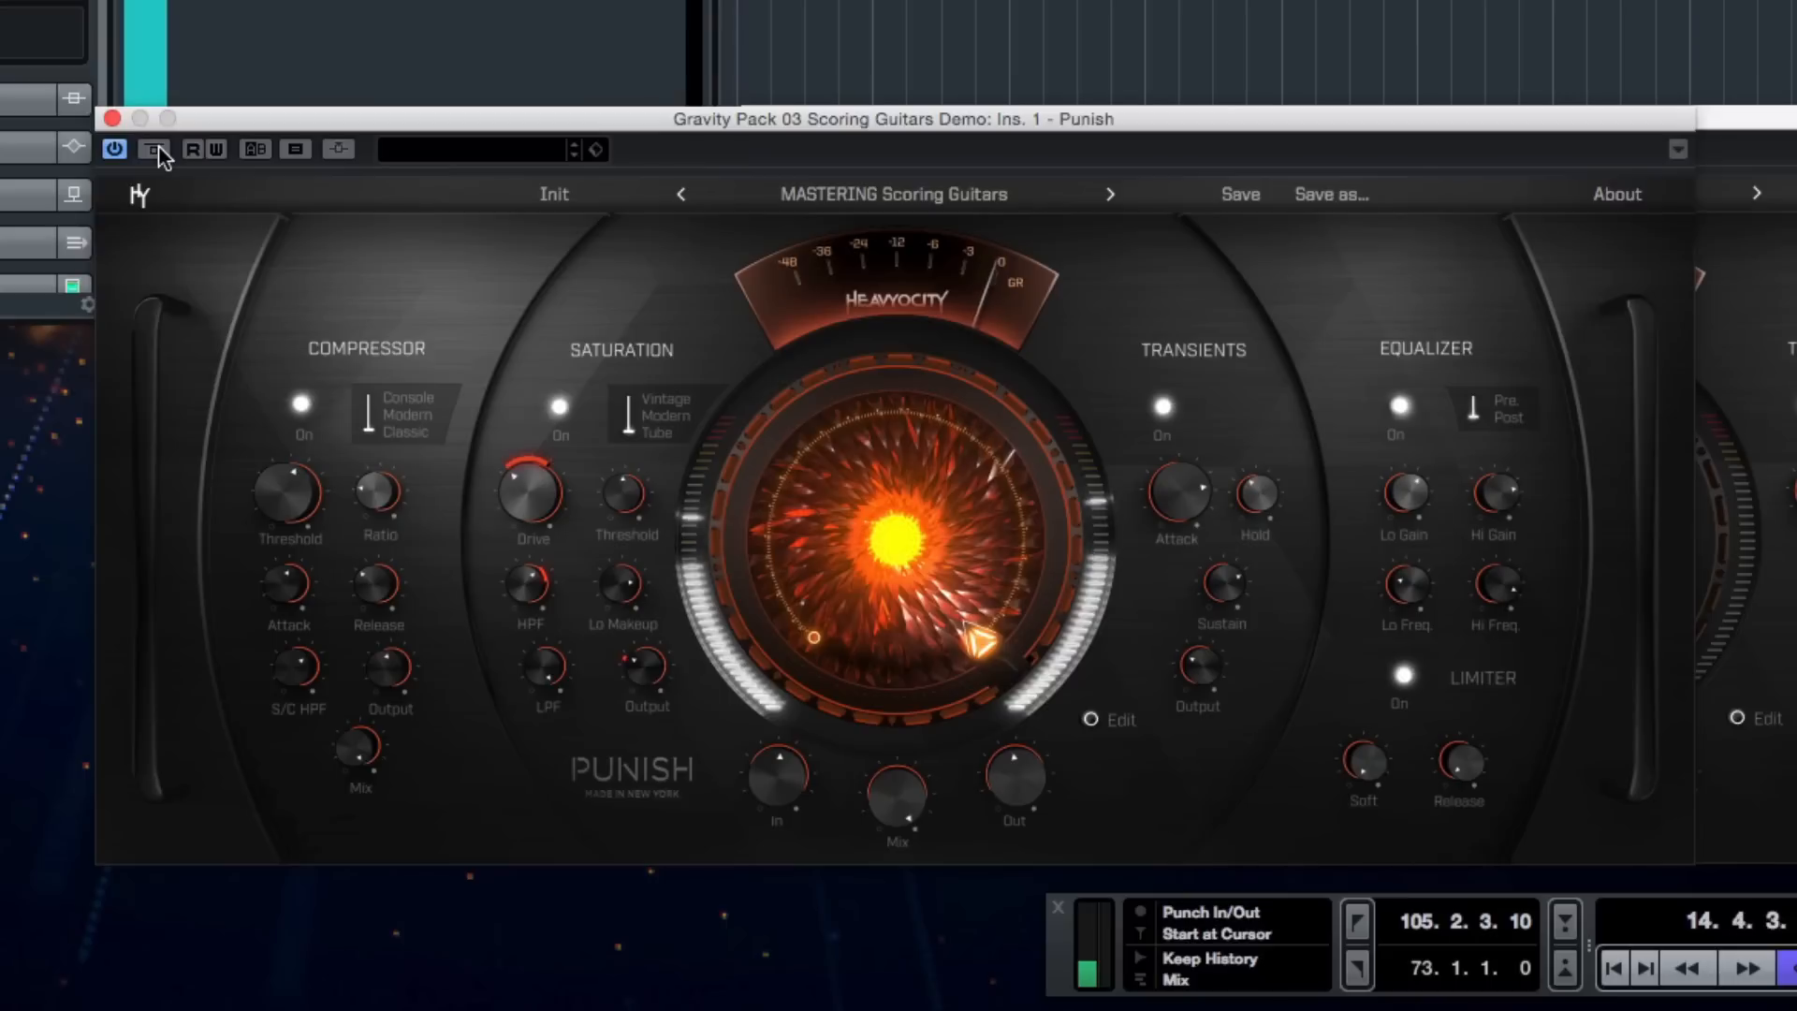
click(154, 149)
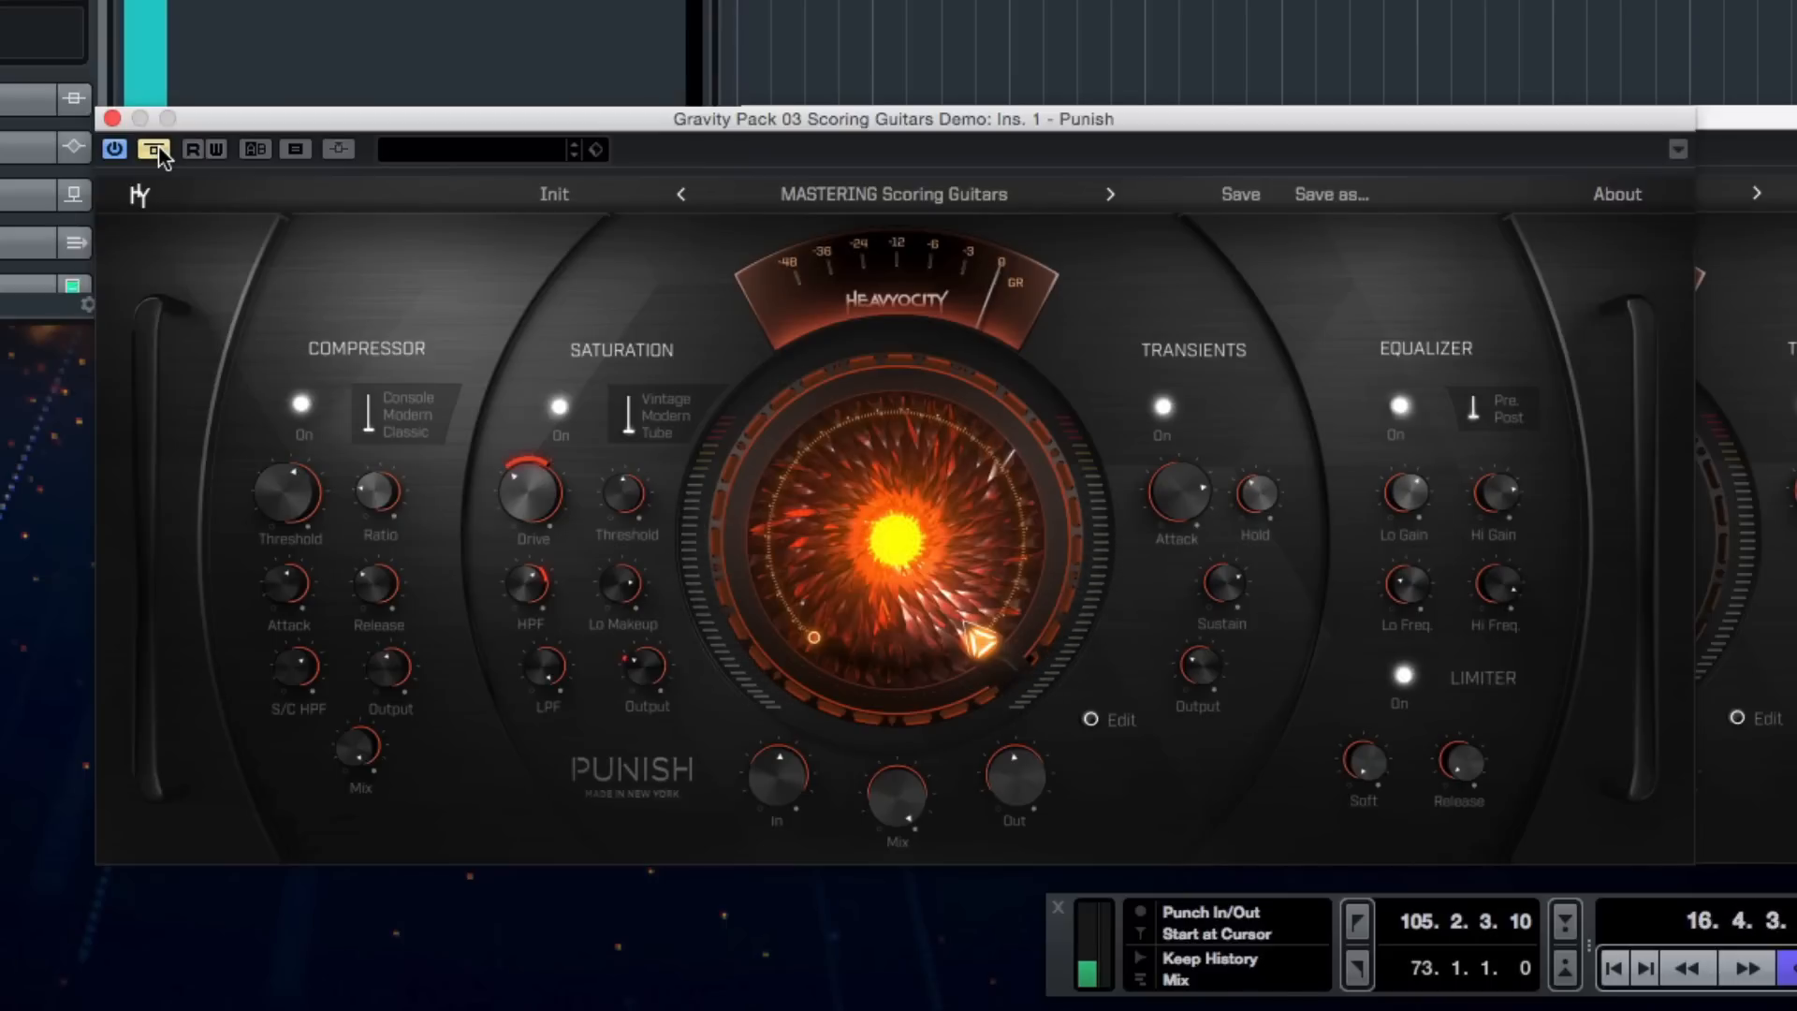
click(154, 149)
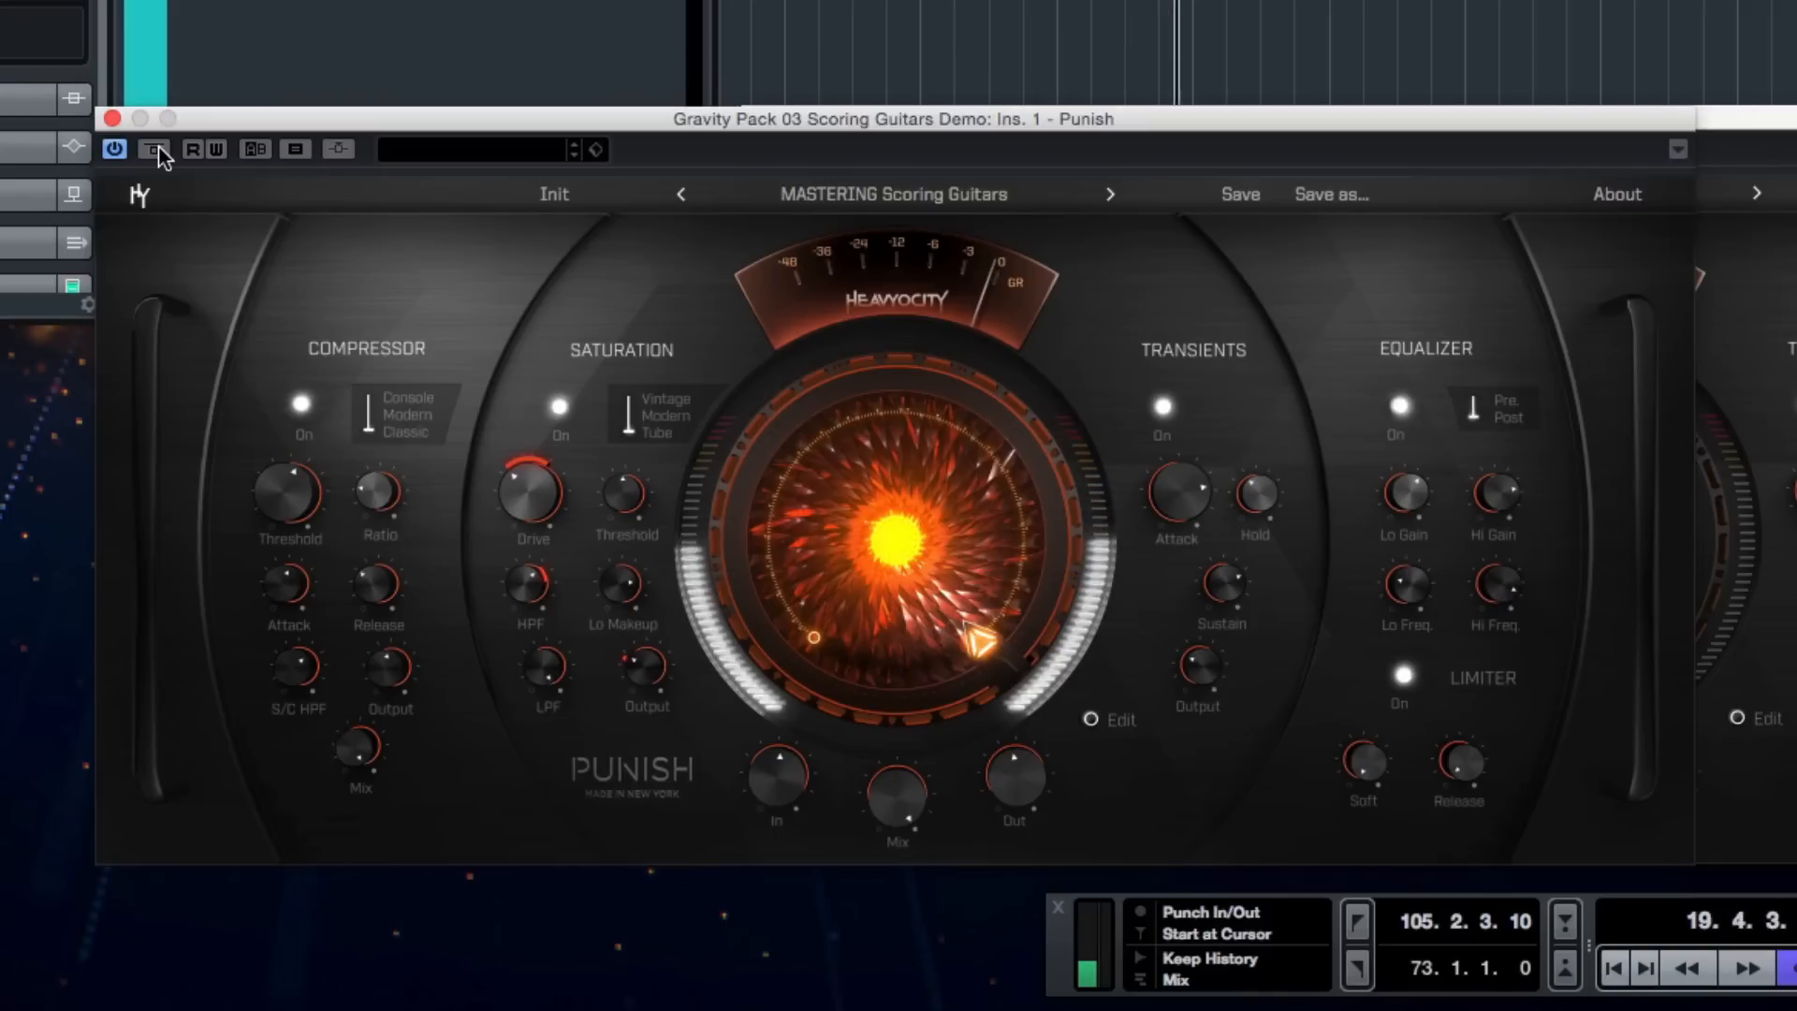
click(155, 149)
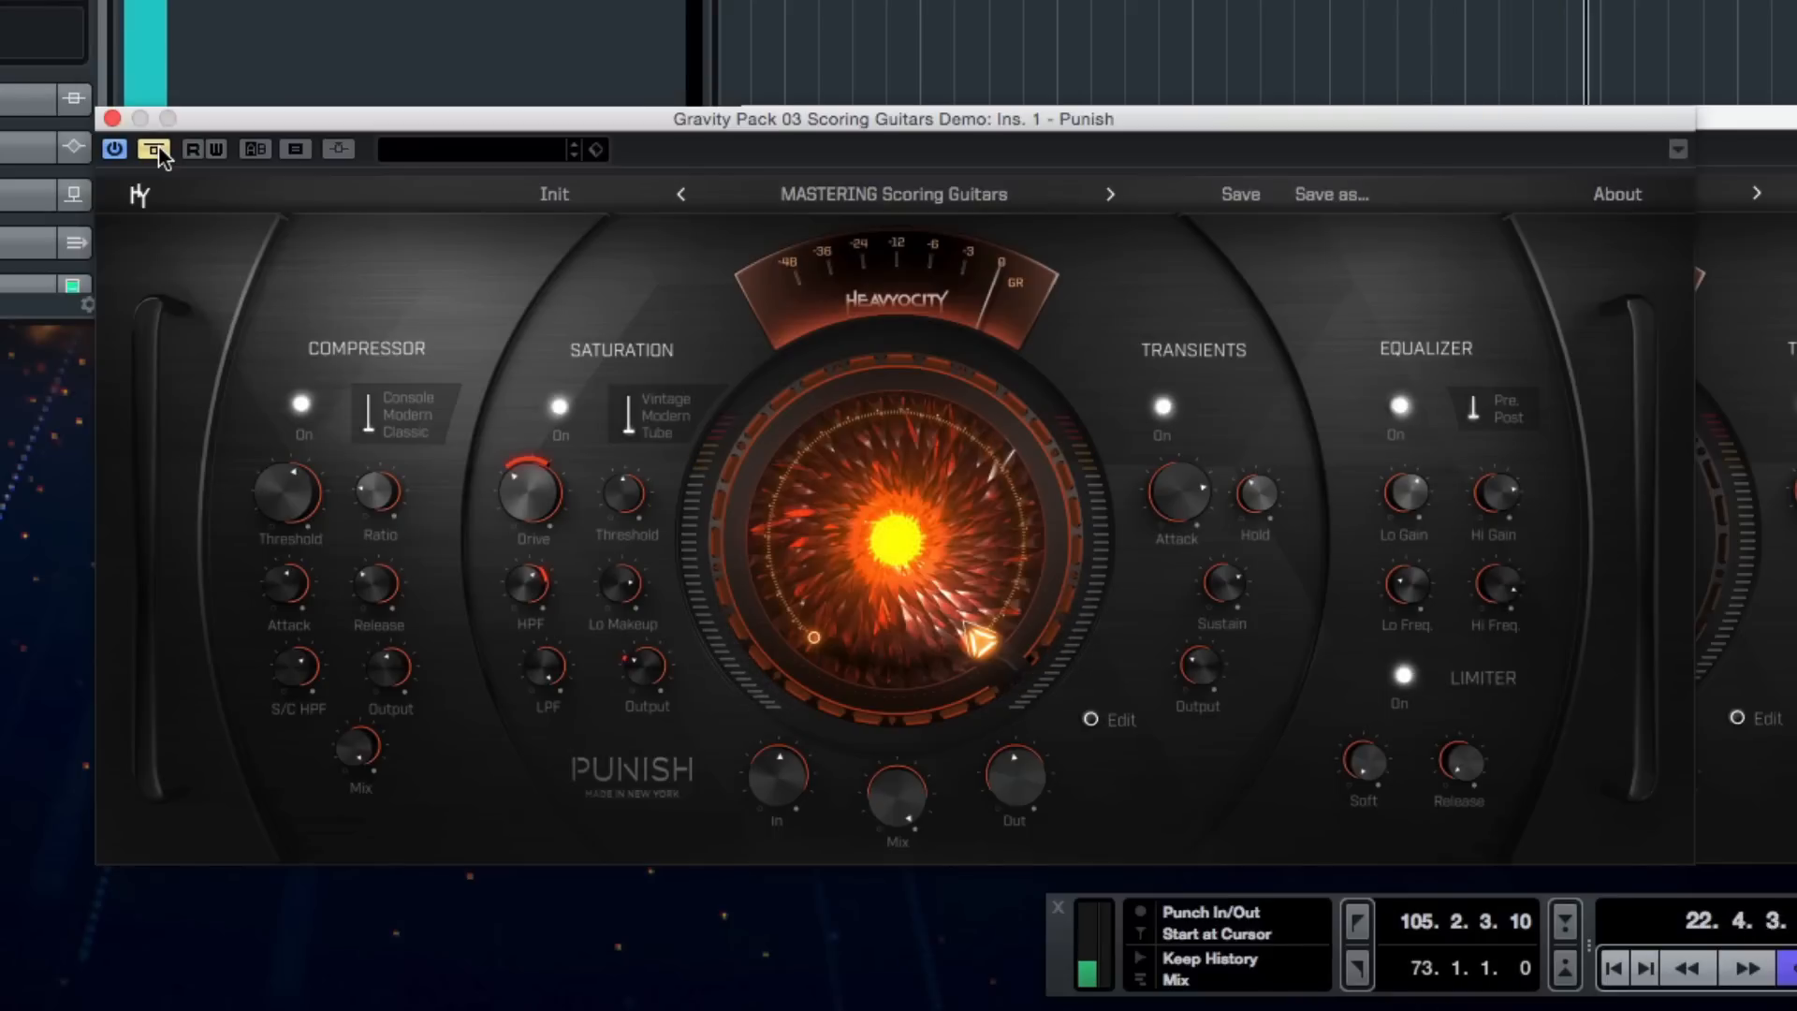
click(155, 150)
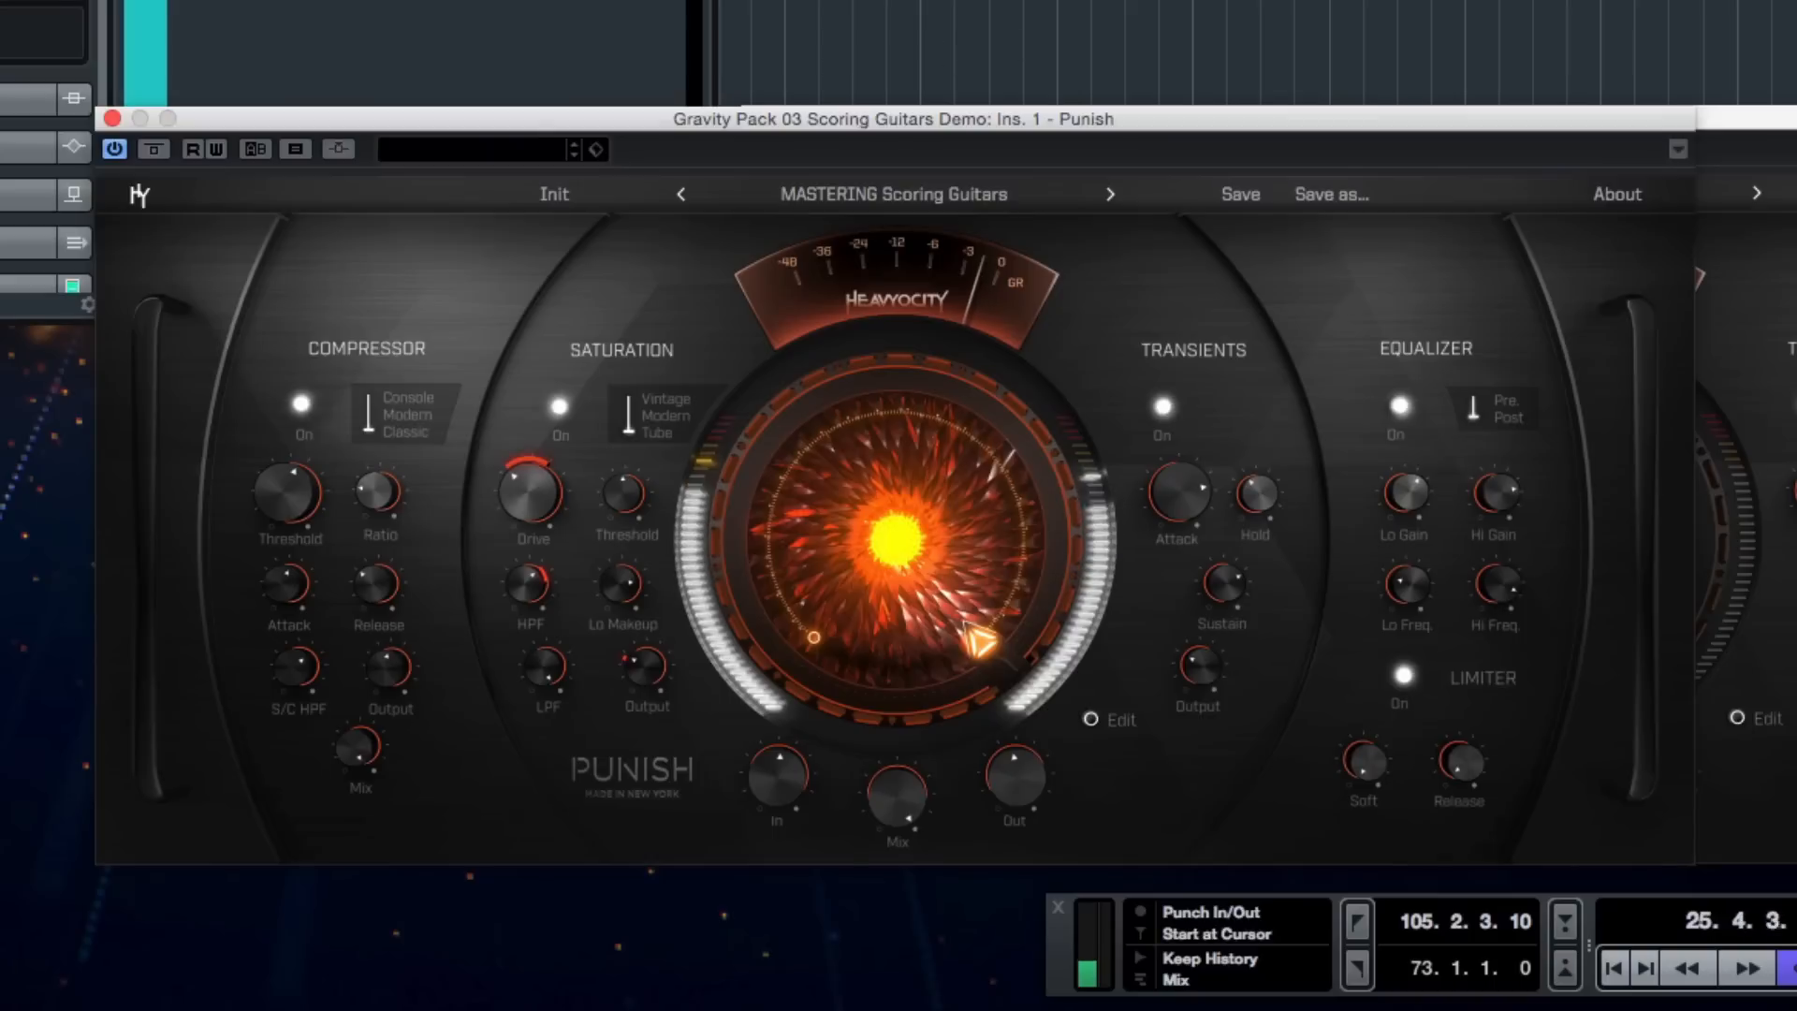
click(157, 152)
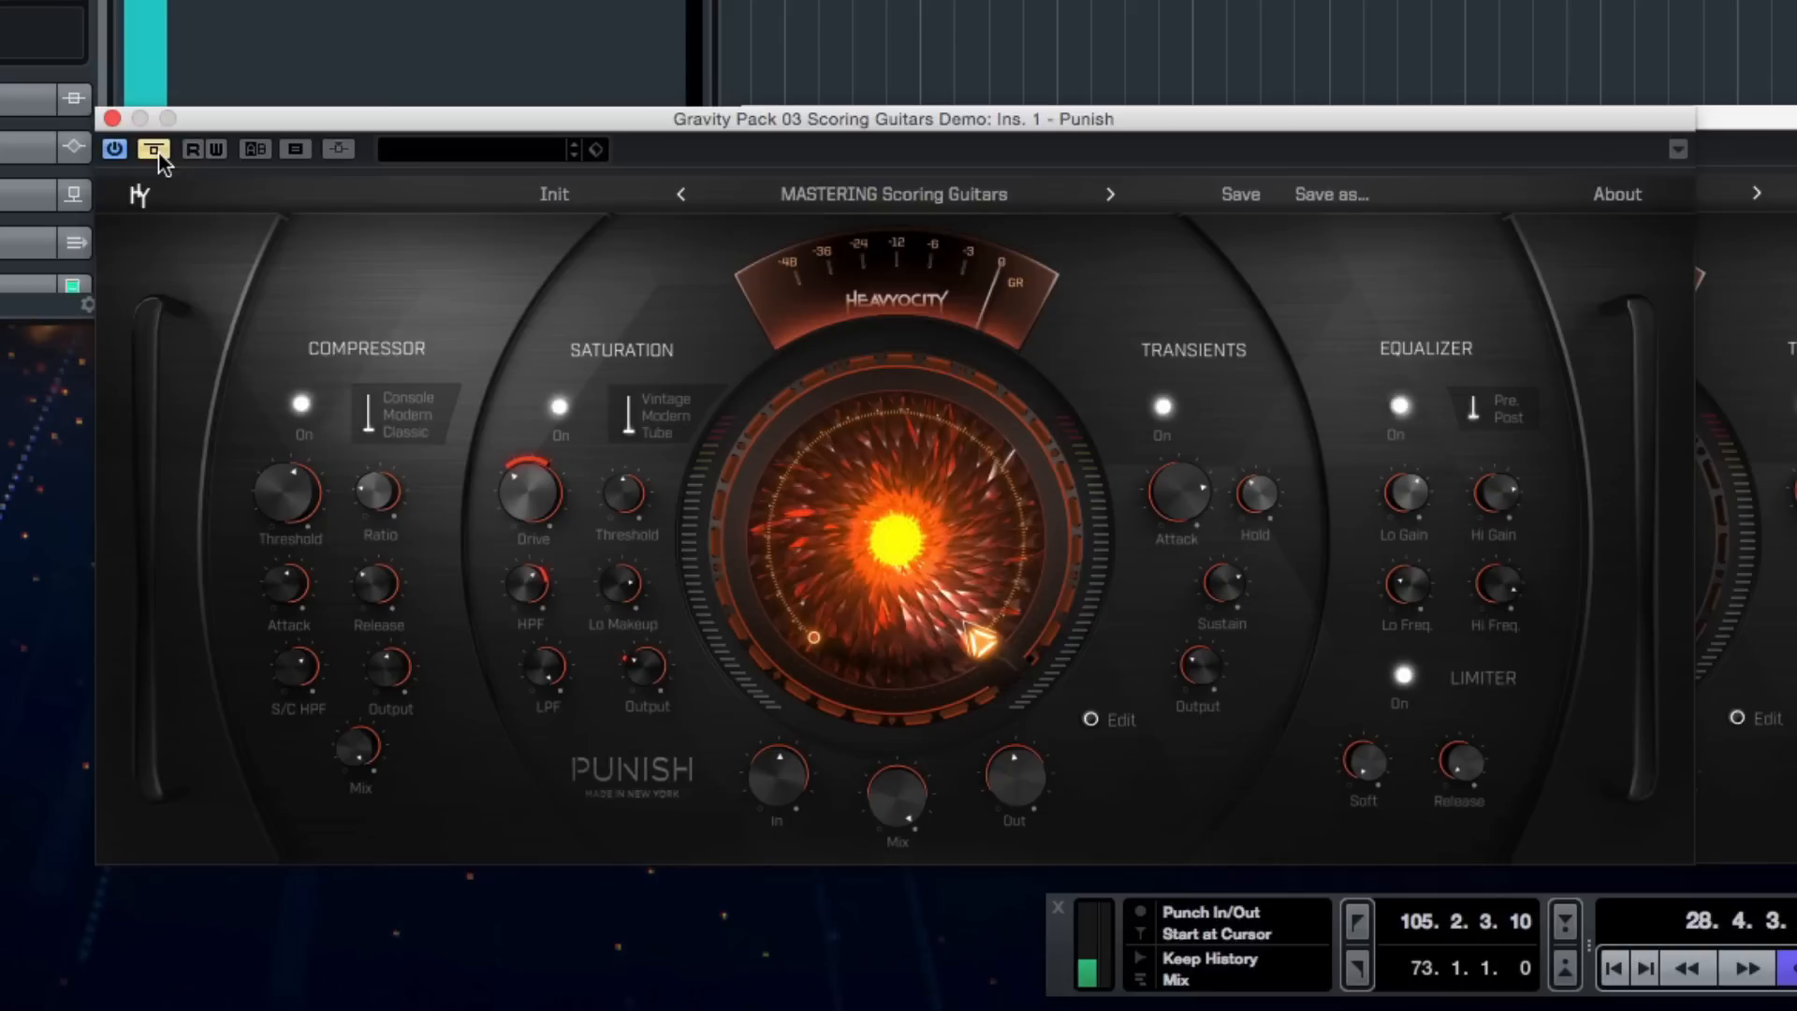
click(156, 151)
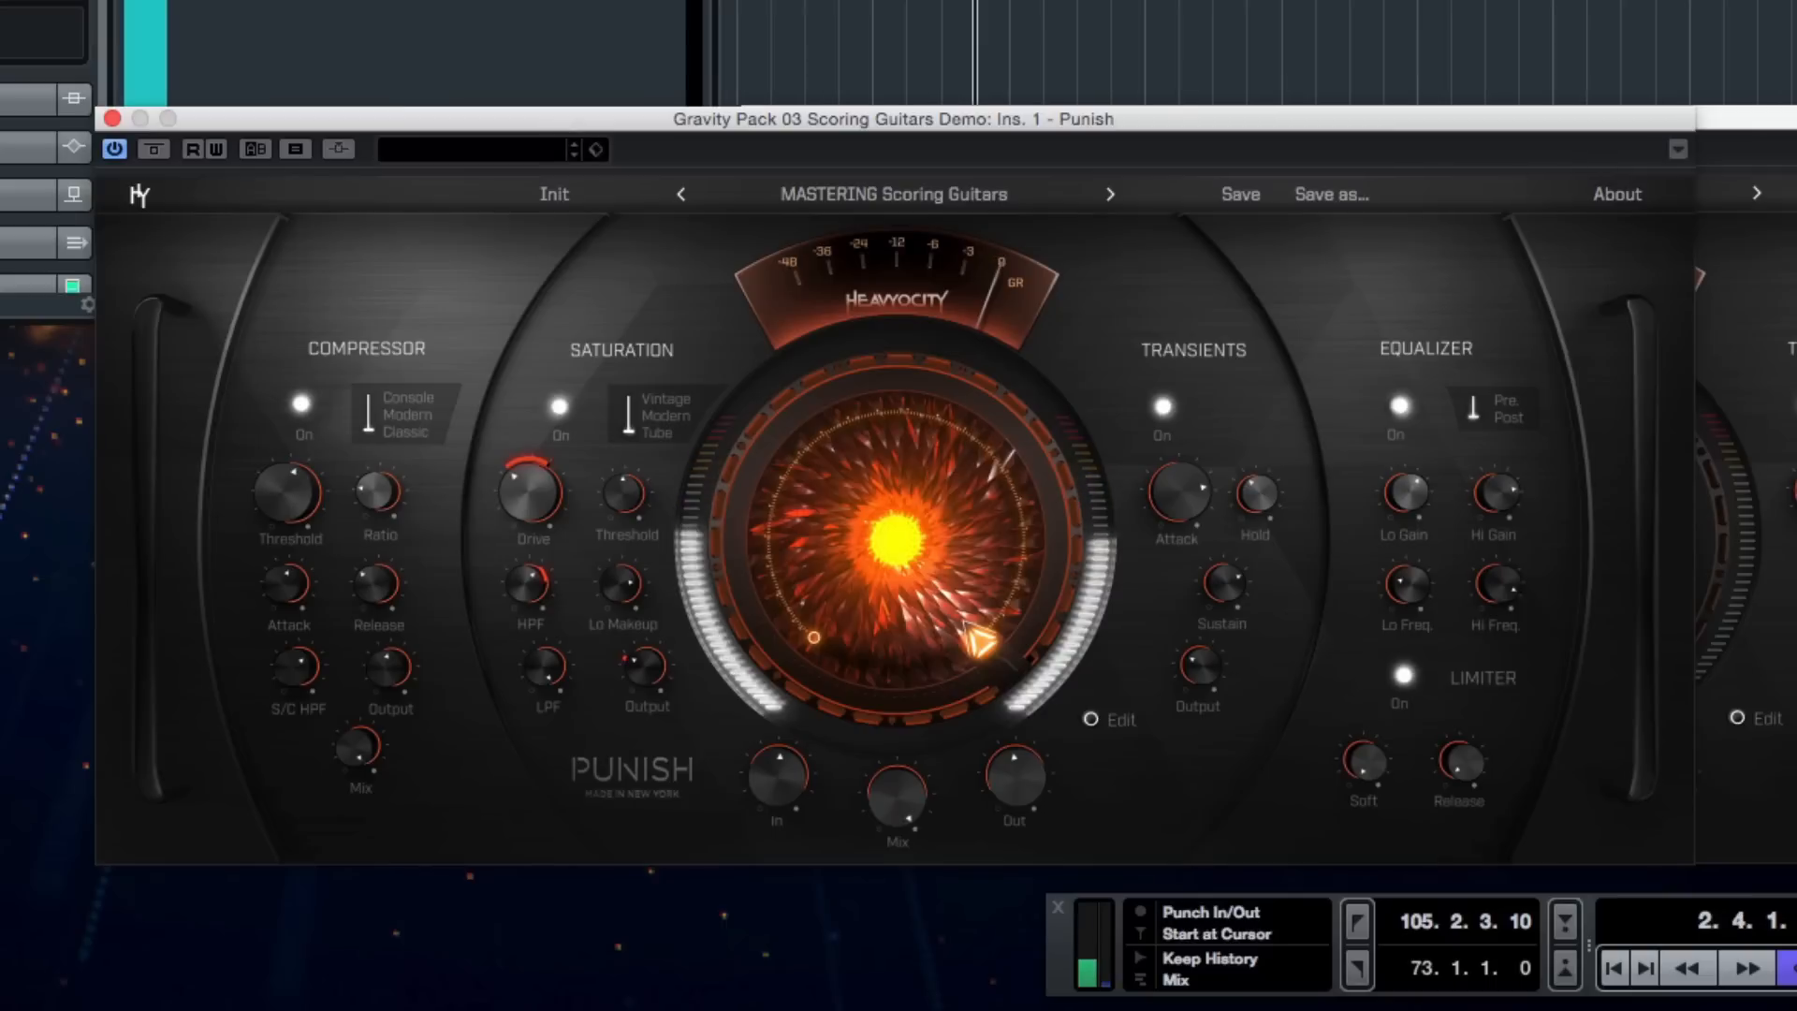
key(space)
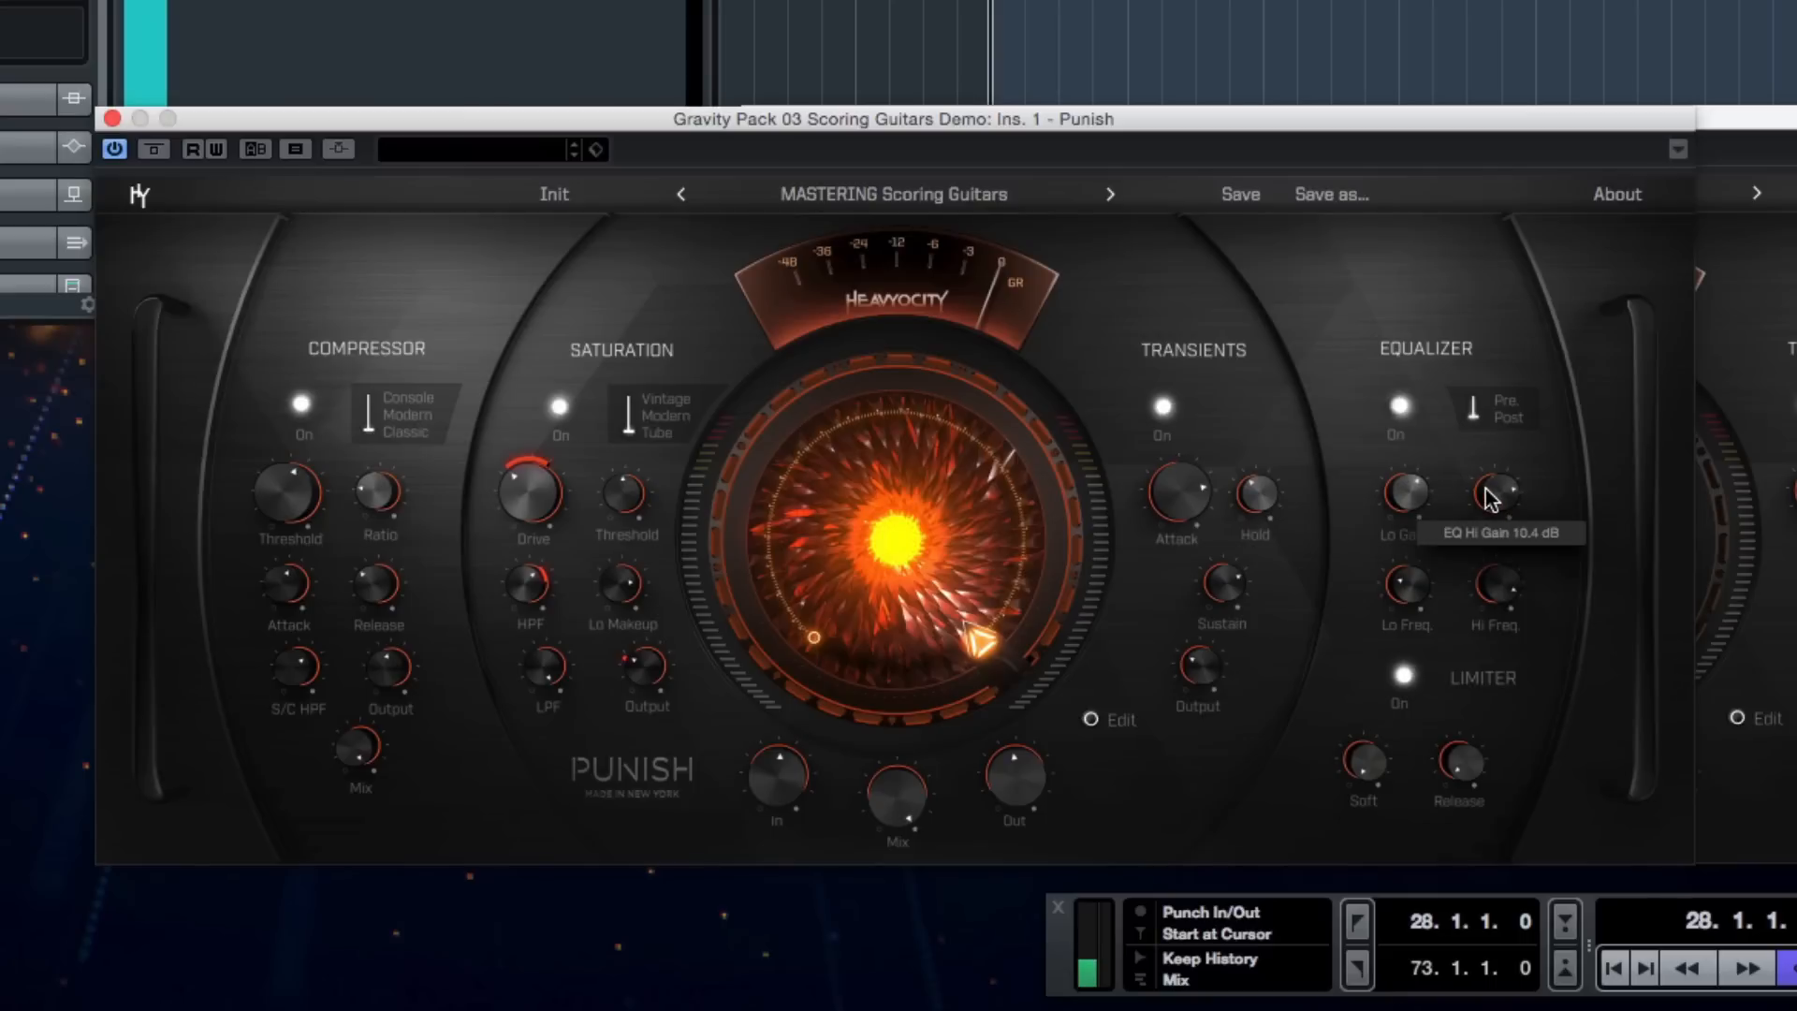
Step: Play the guitars demo from bar 28 and compare this louder section with Punish active and bypassed, ending with Punish active
mouse_move(1410, 510)
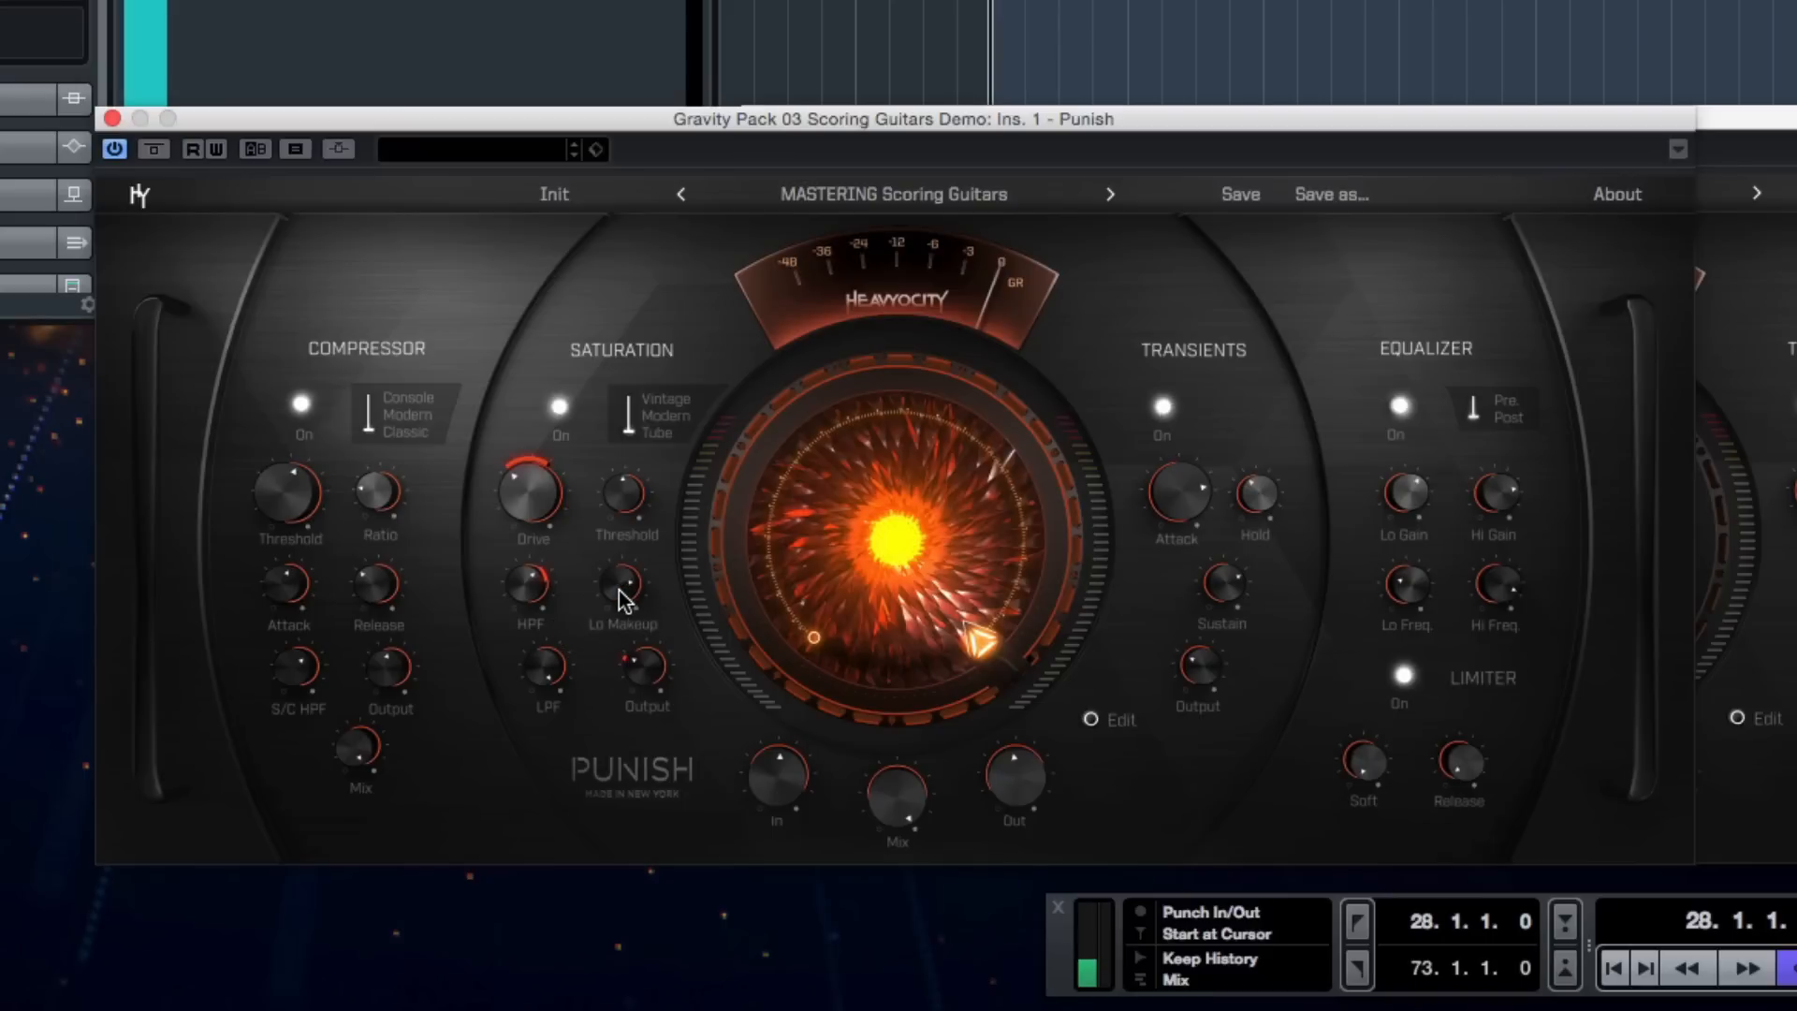
mouse_move(620, 589)
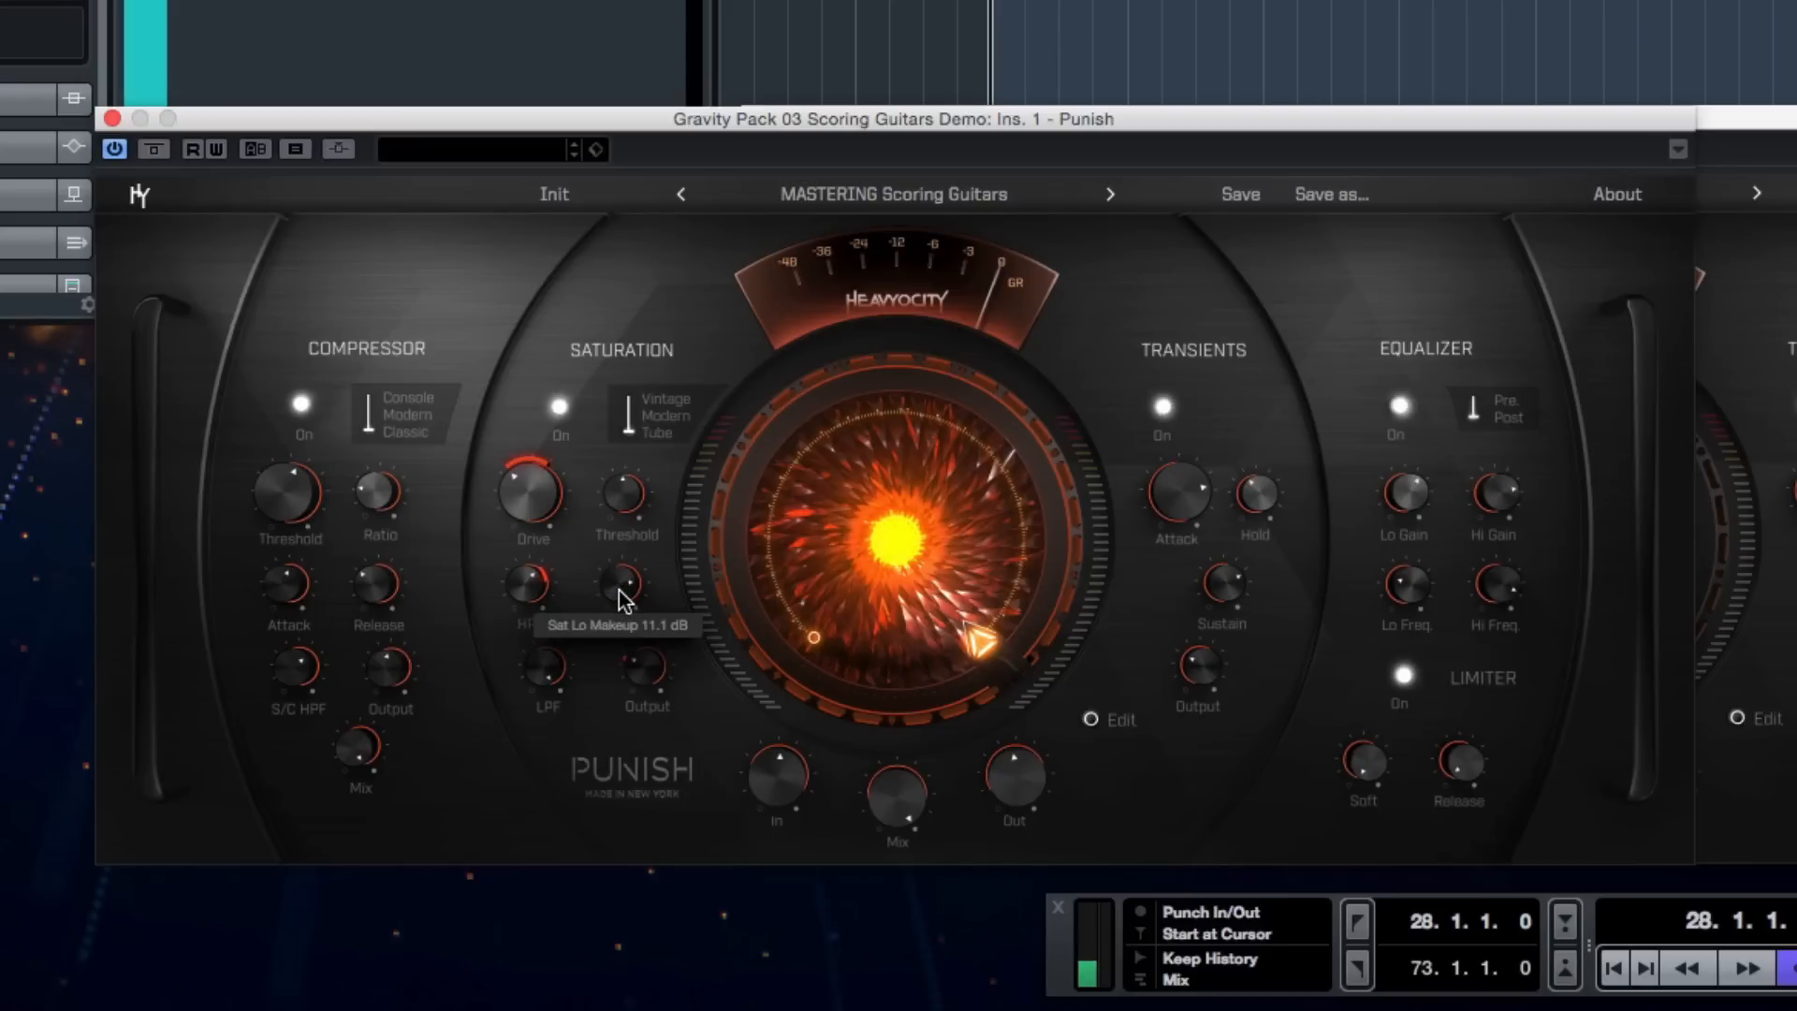
key(space)
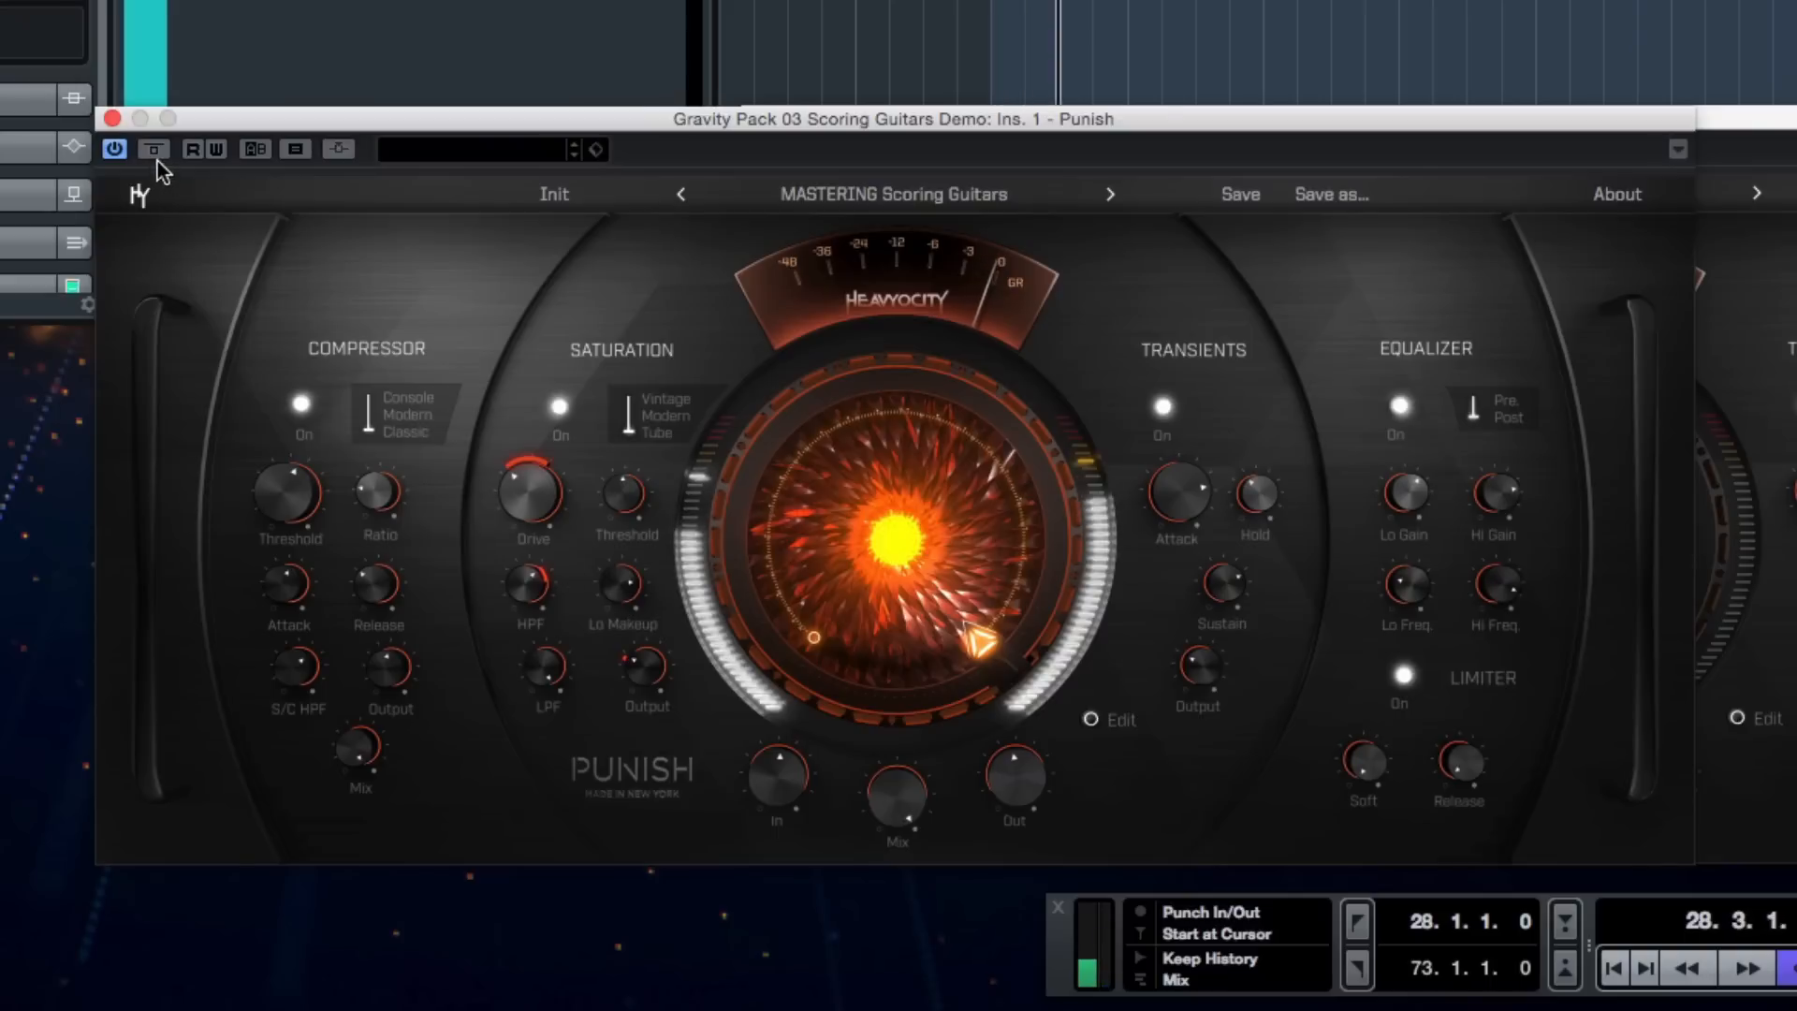
click(155, 152)
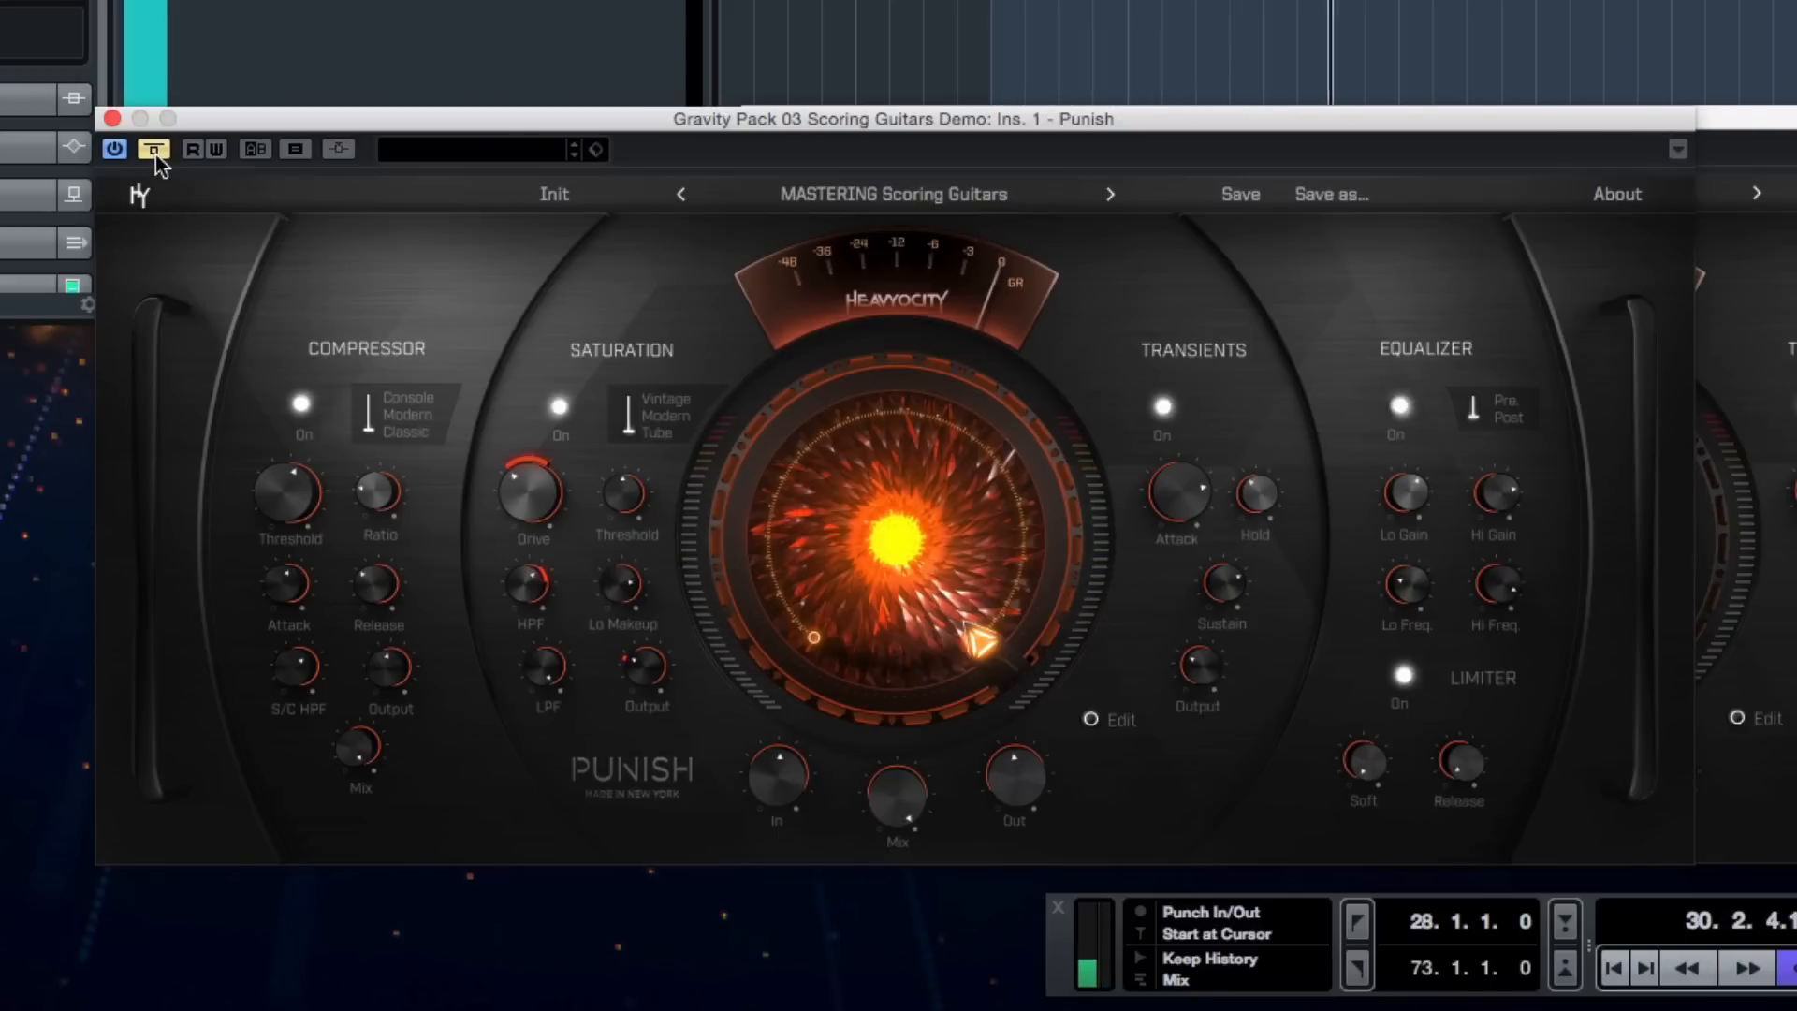
click(155, 154)
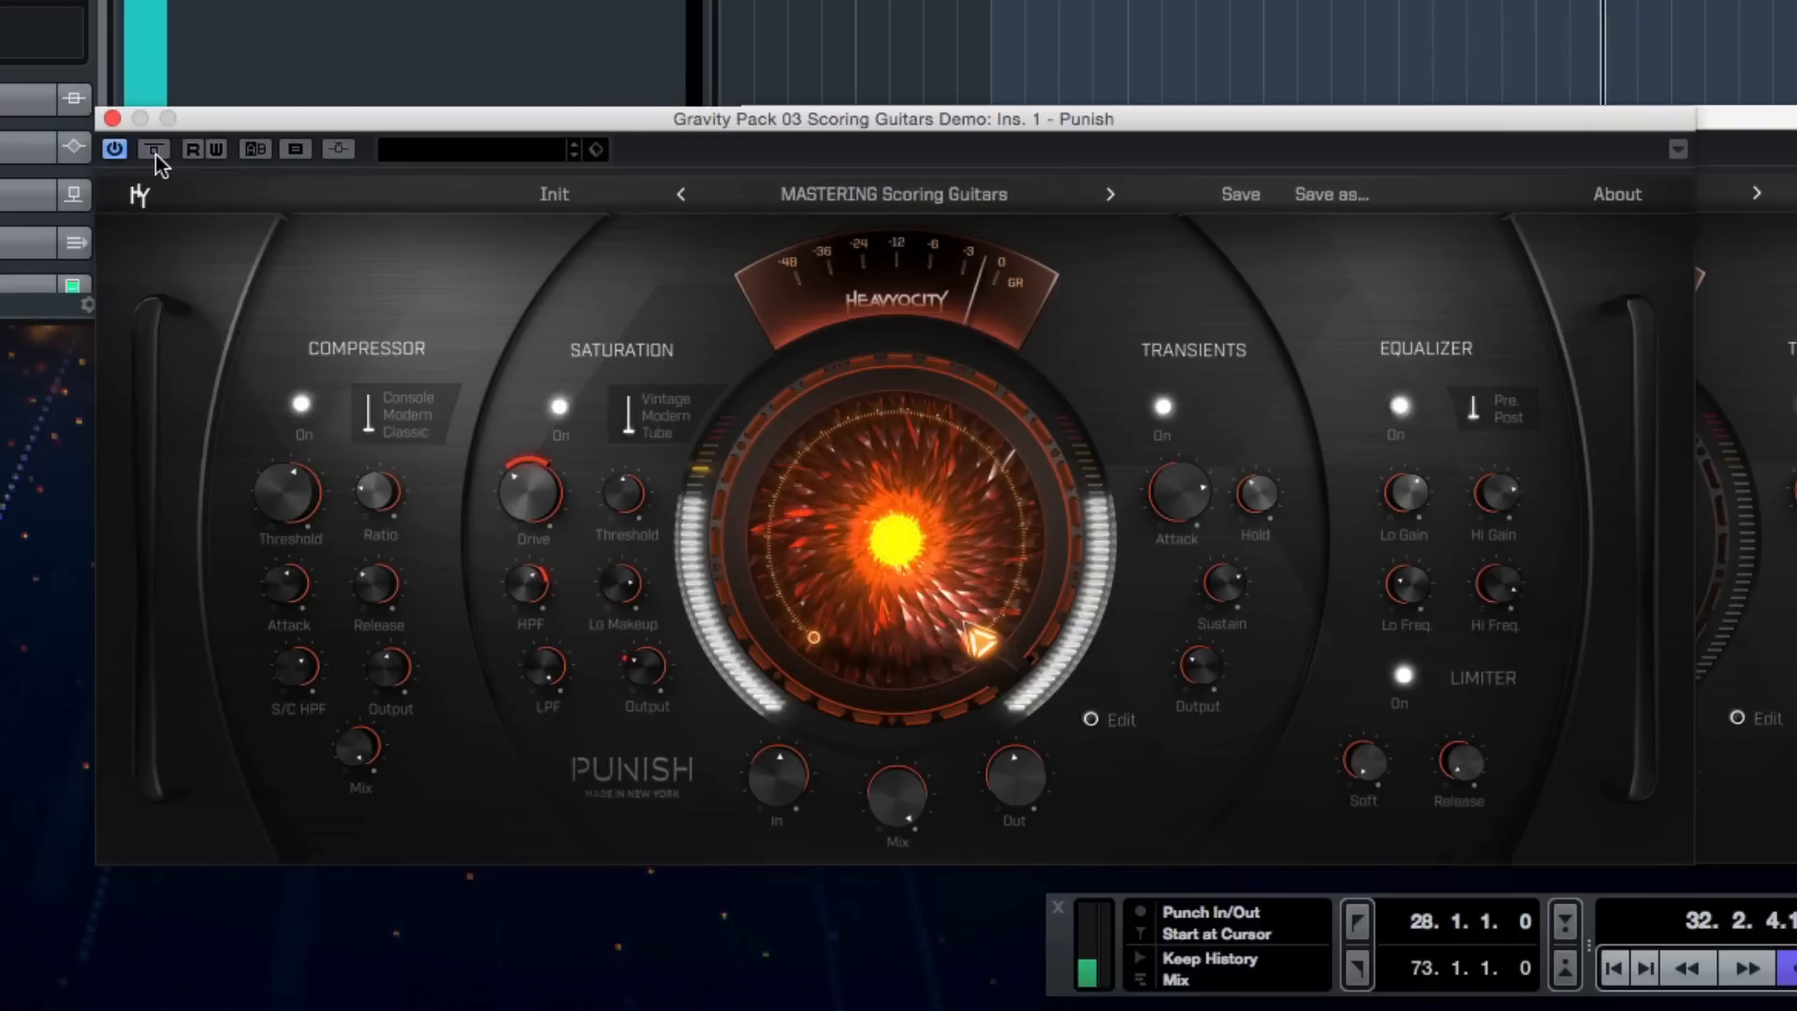
click(155, 154)
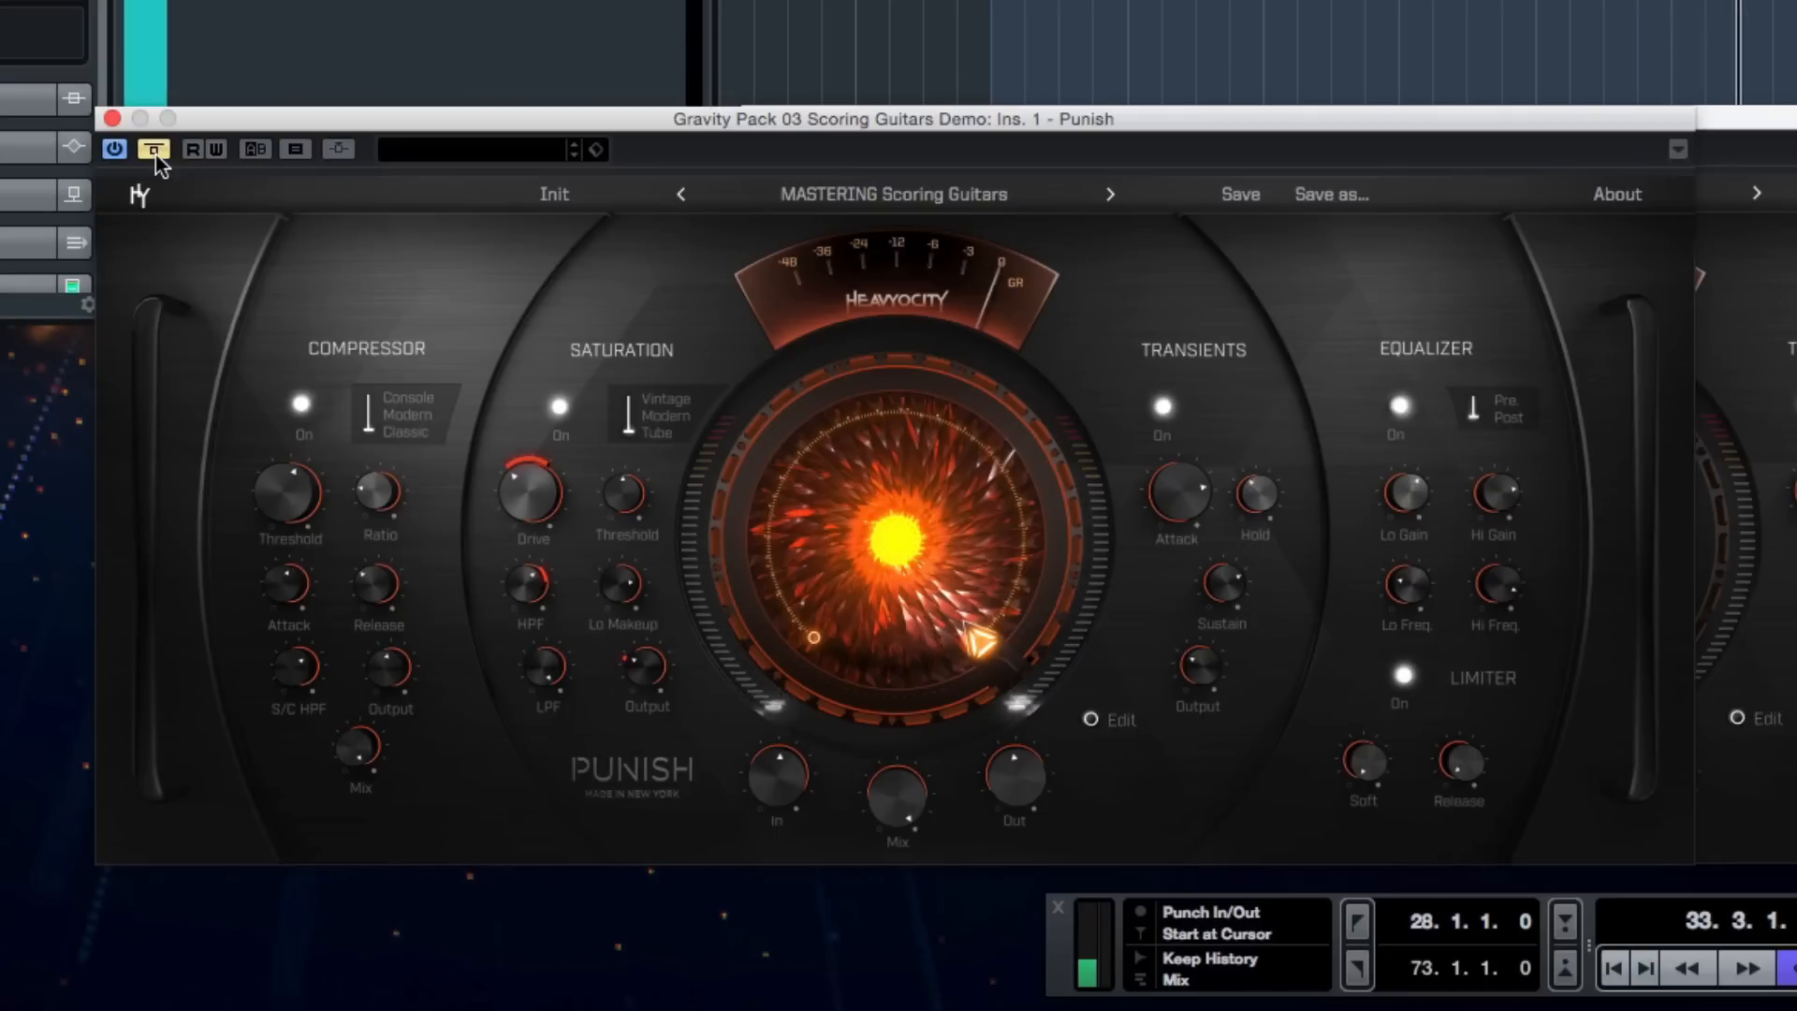
click(156, 154)
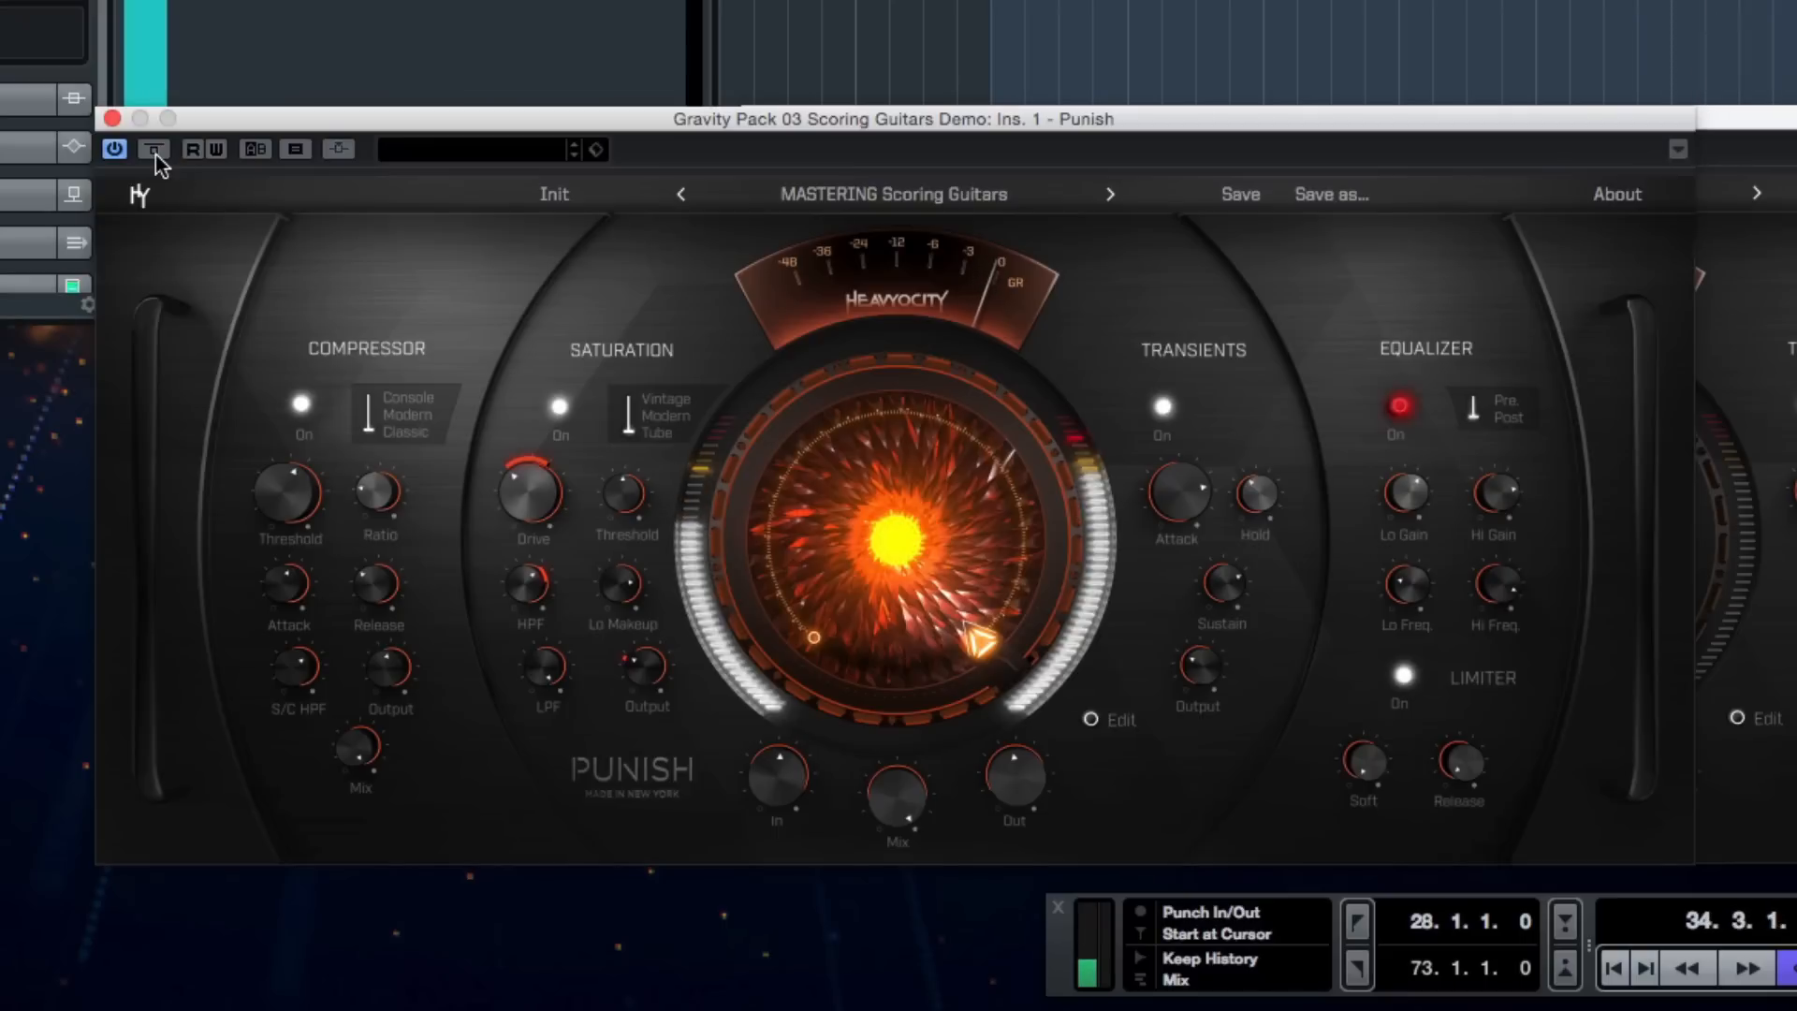
key(space)
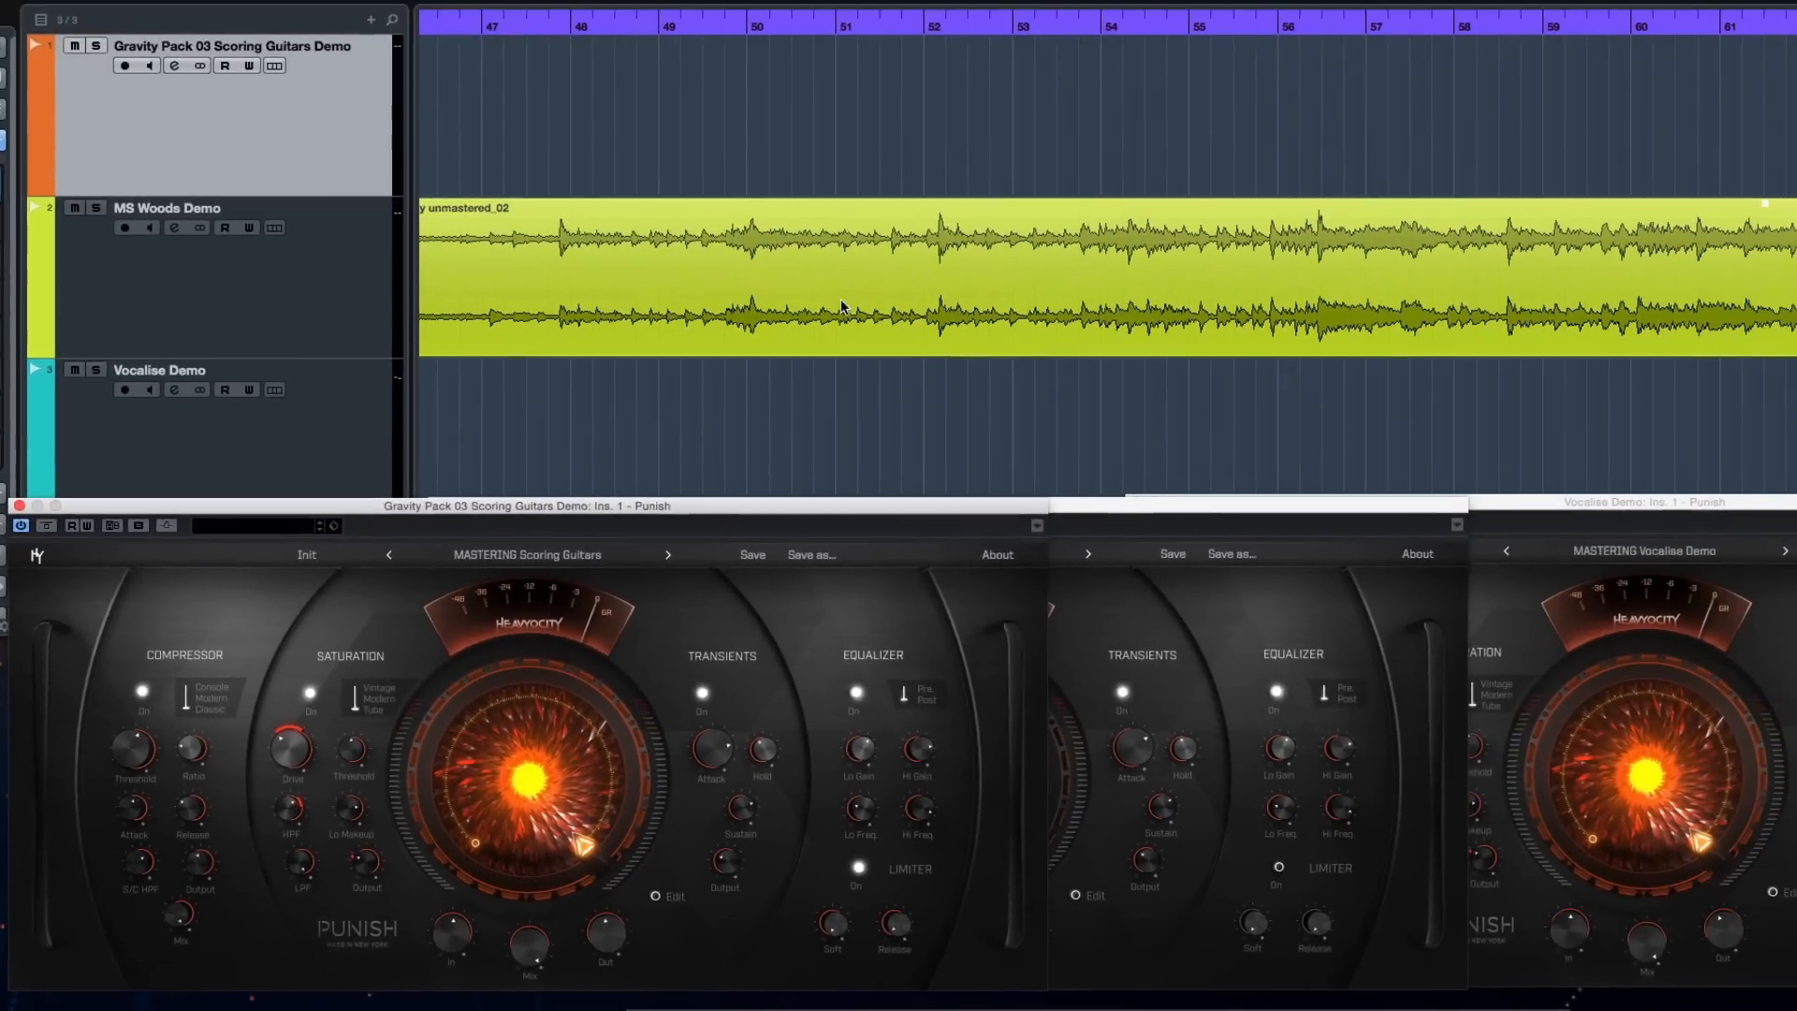
Step: Select the MS Woods clip on the timeline and bring the MS Woods Demo track's Punish window to the front
click(814, 300)
scroll(814, 300, left, 5)
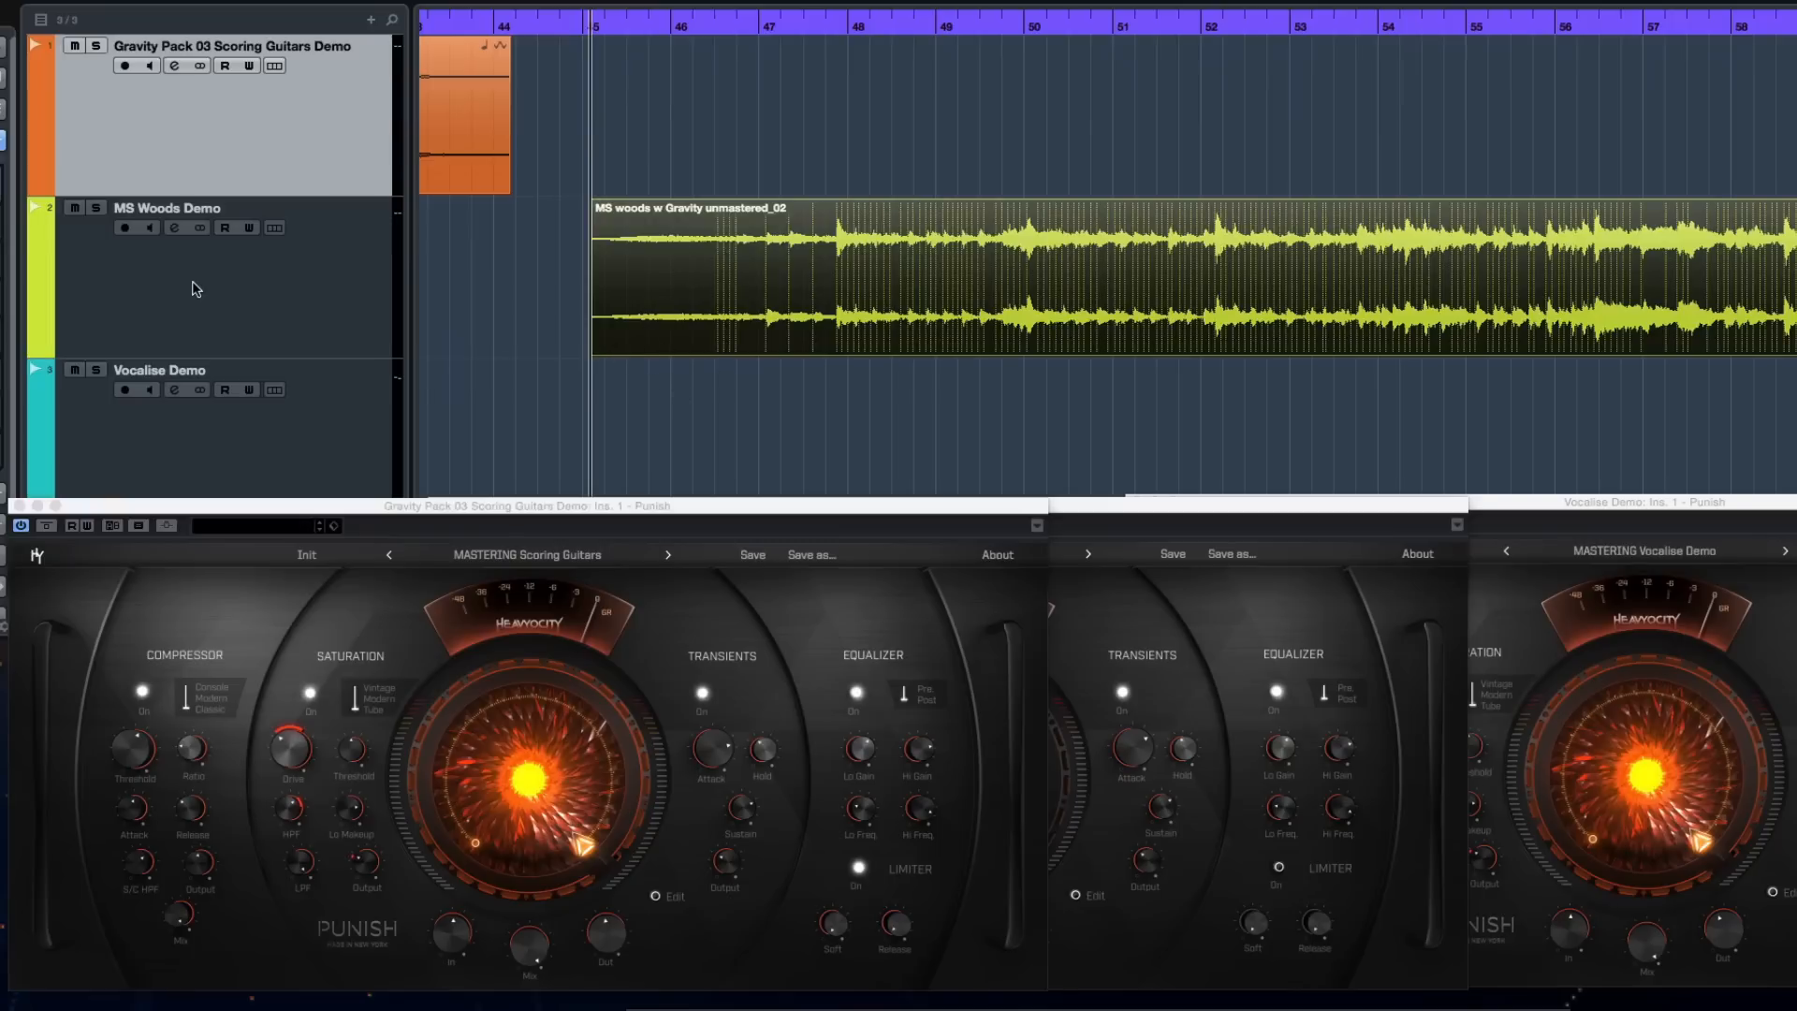
click(1081, 521)
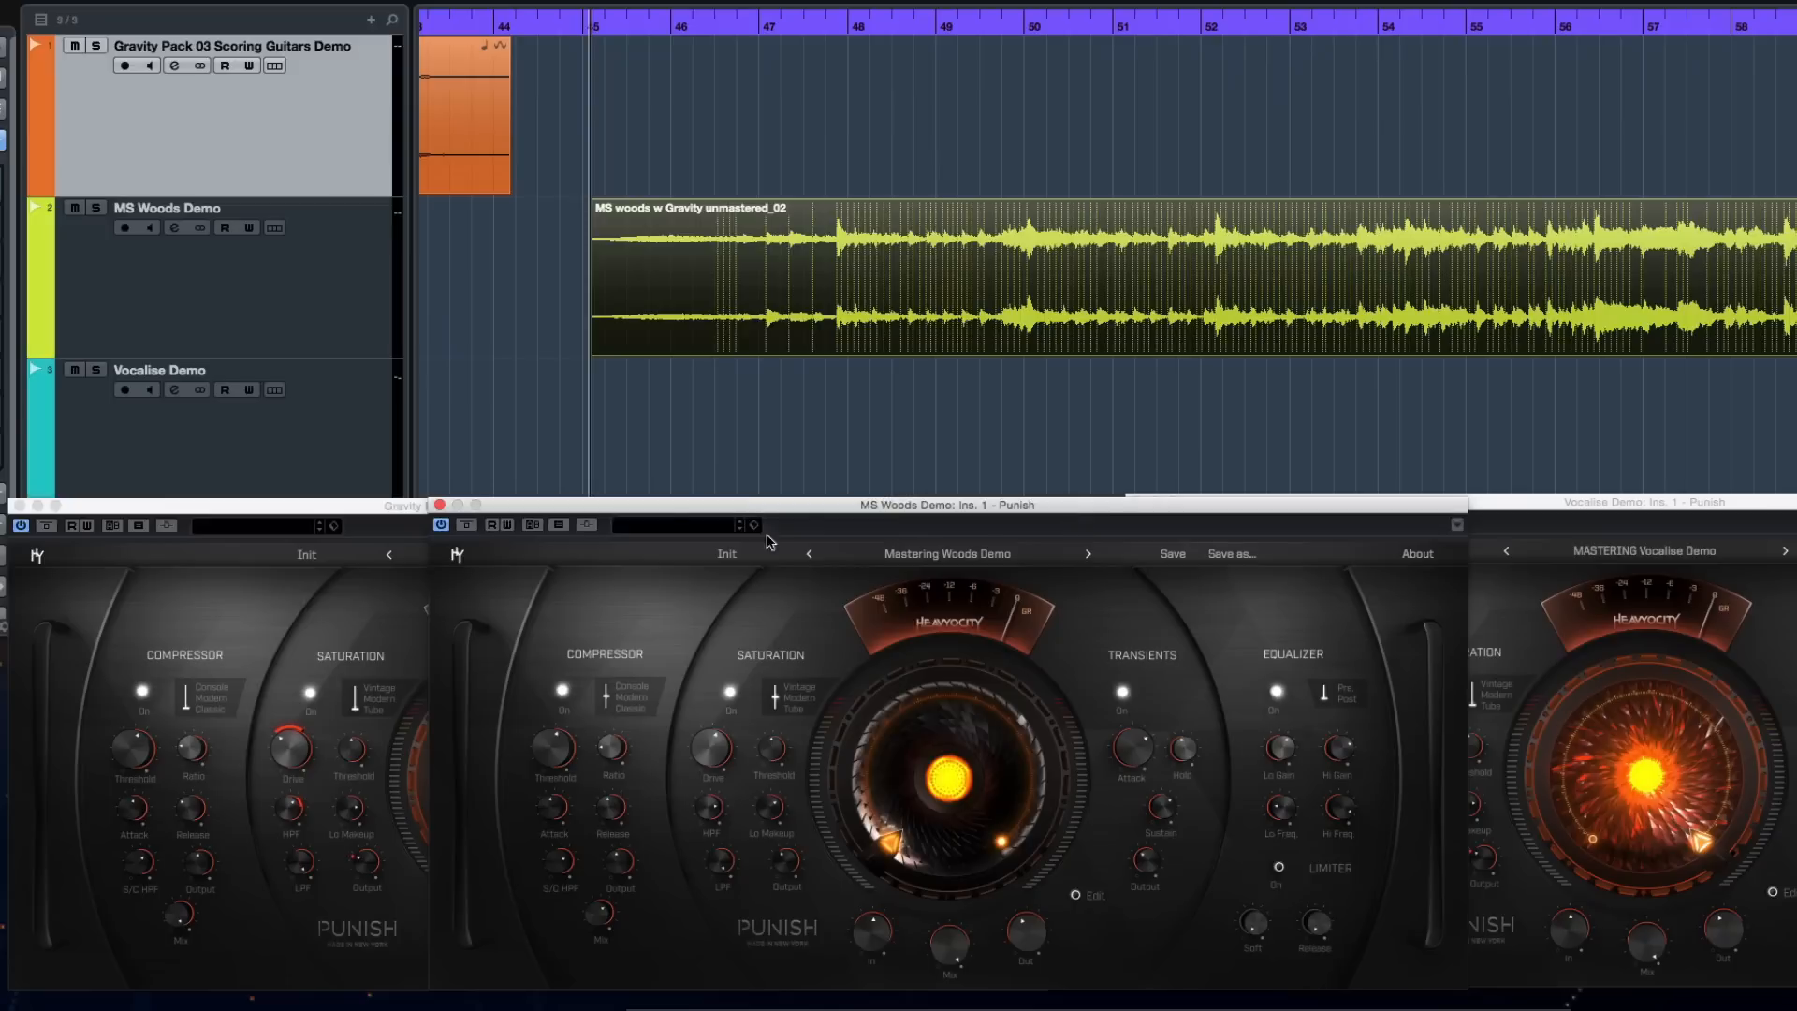
Step: Play the MS Woods Demo from its start while toggling its Punish bypass to compare the mastered and unmastered sound
click(466, 525)
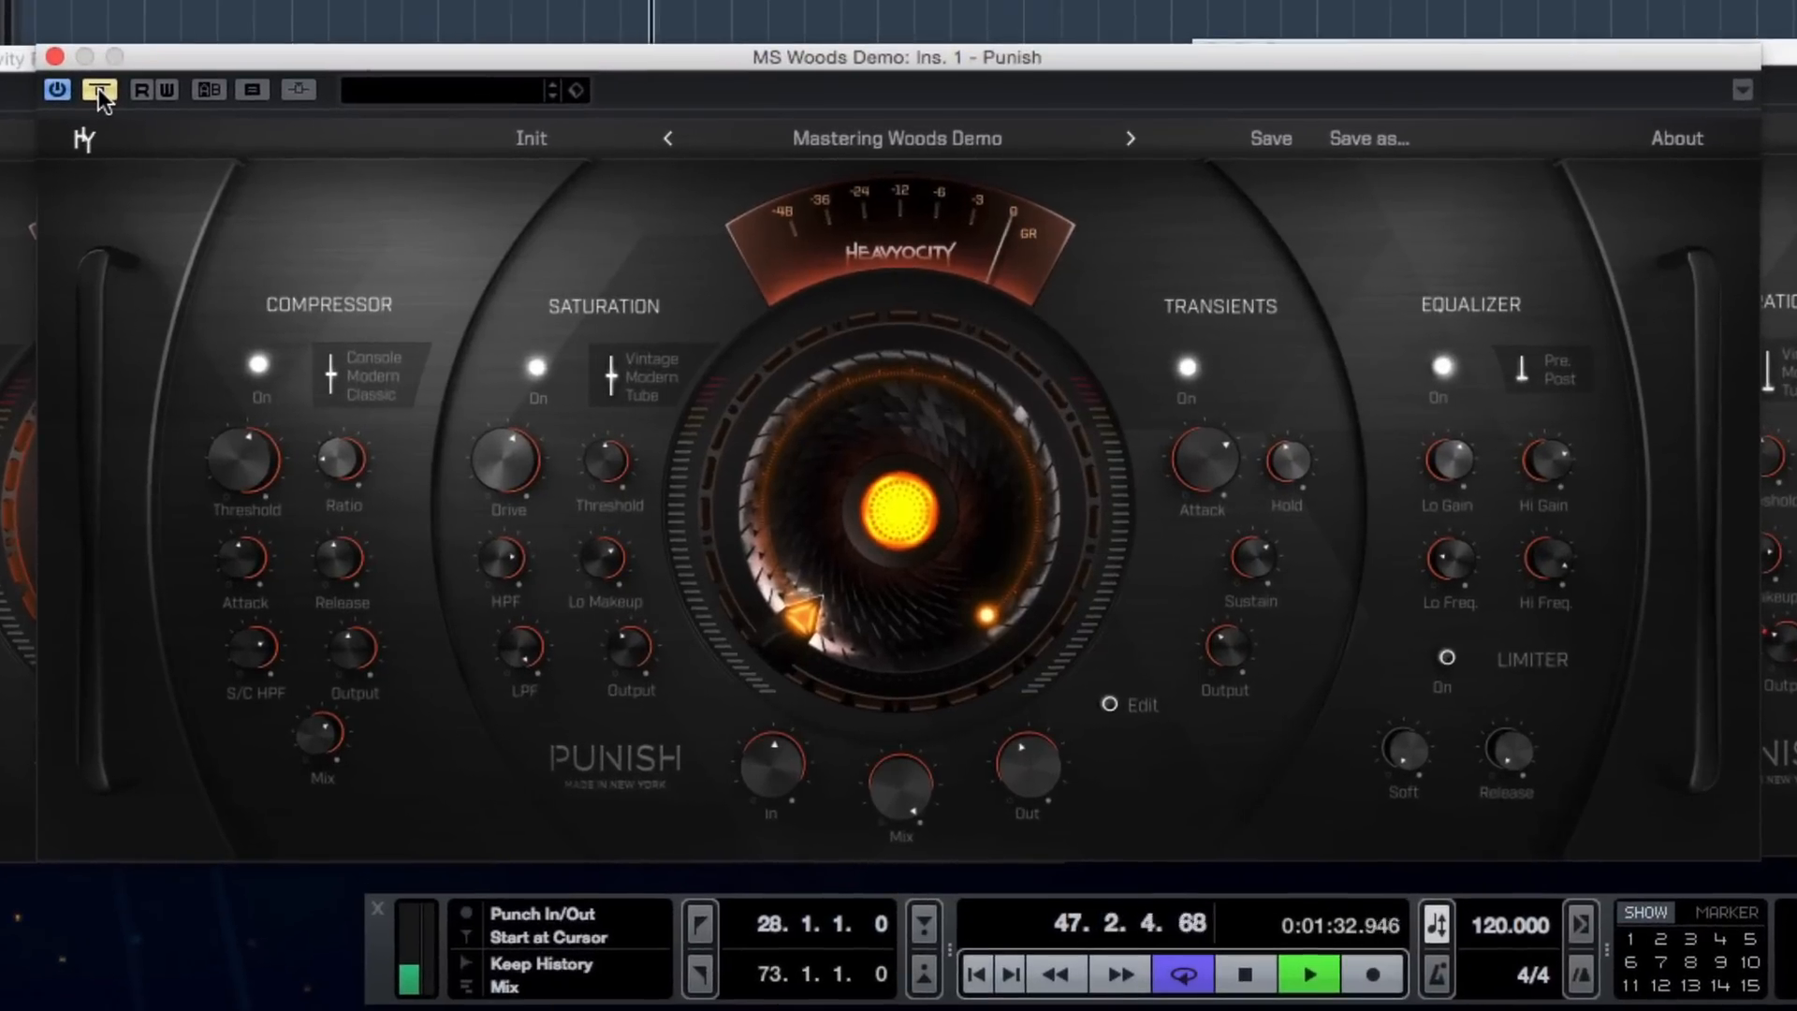
click(98, 90)
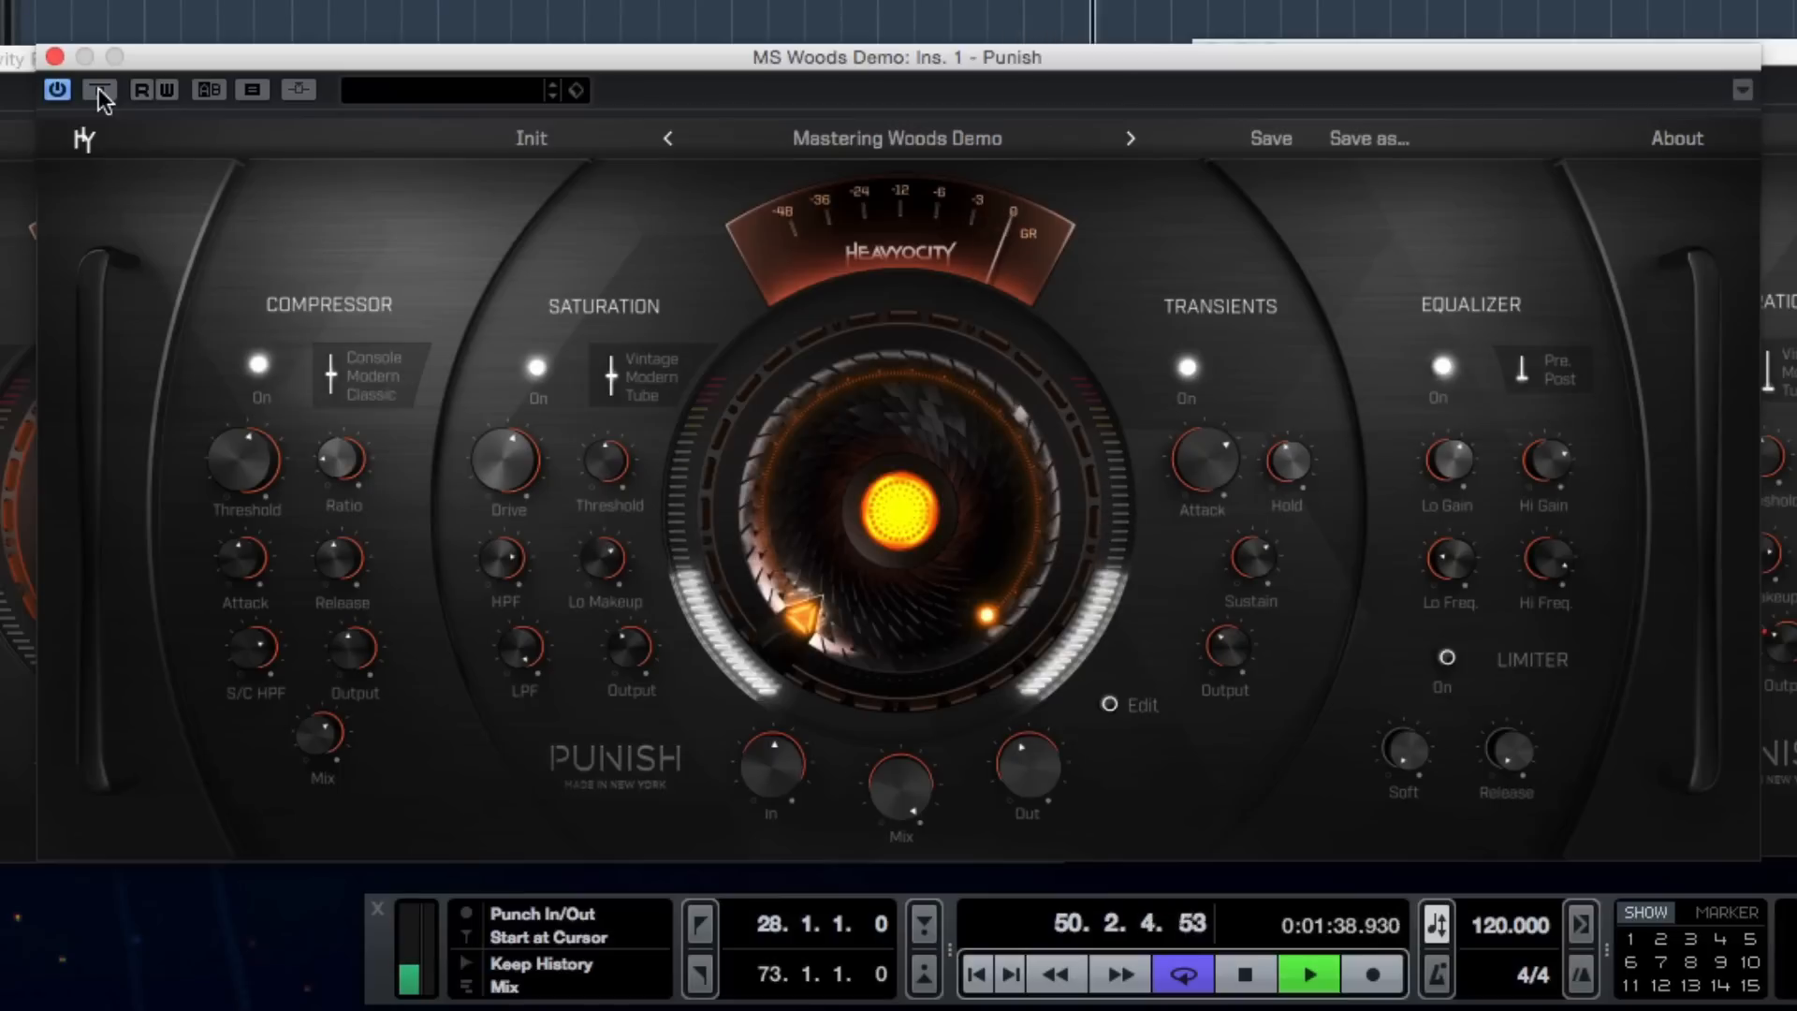
click(98, 90)
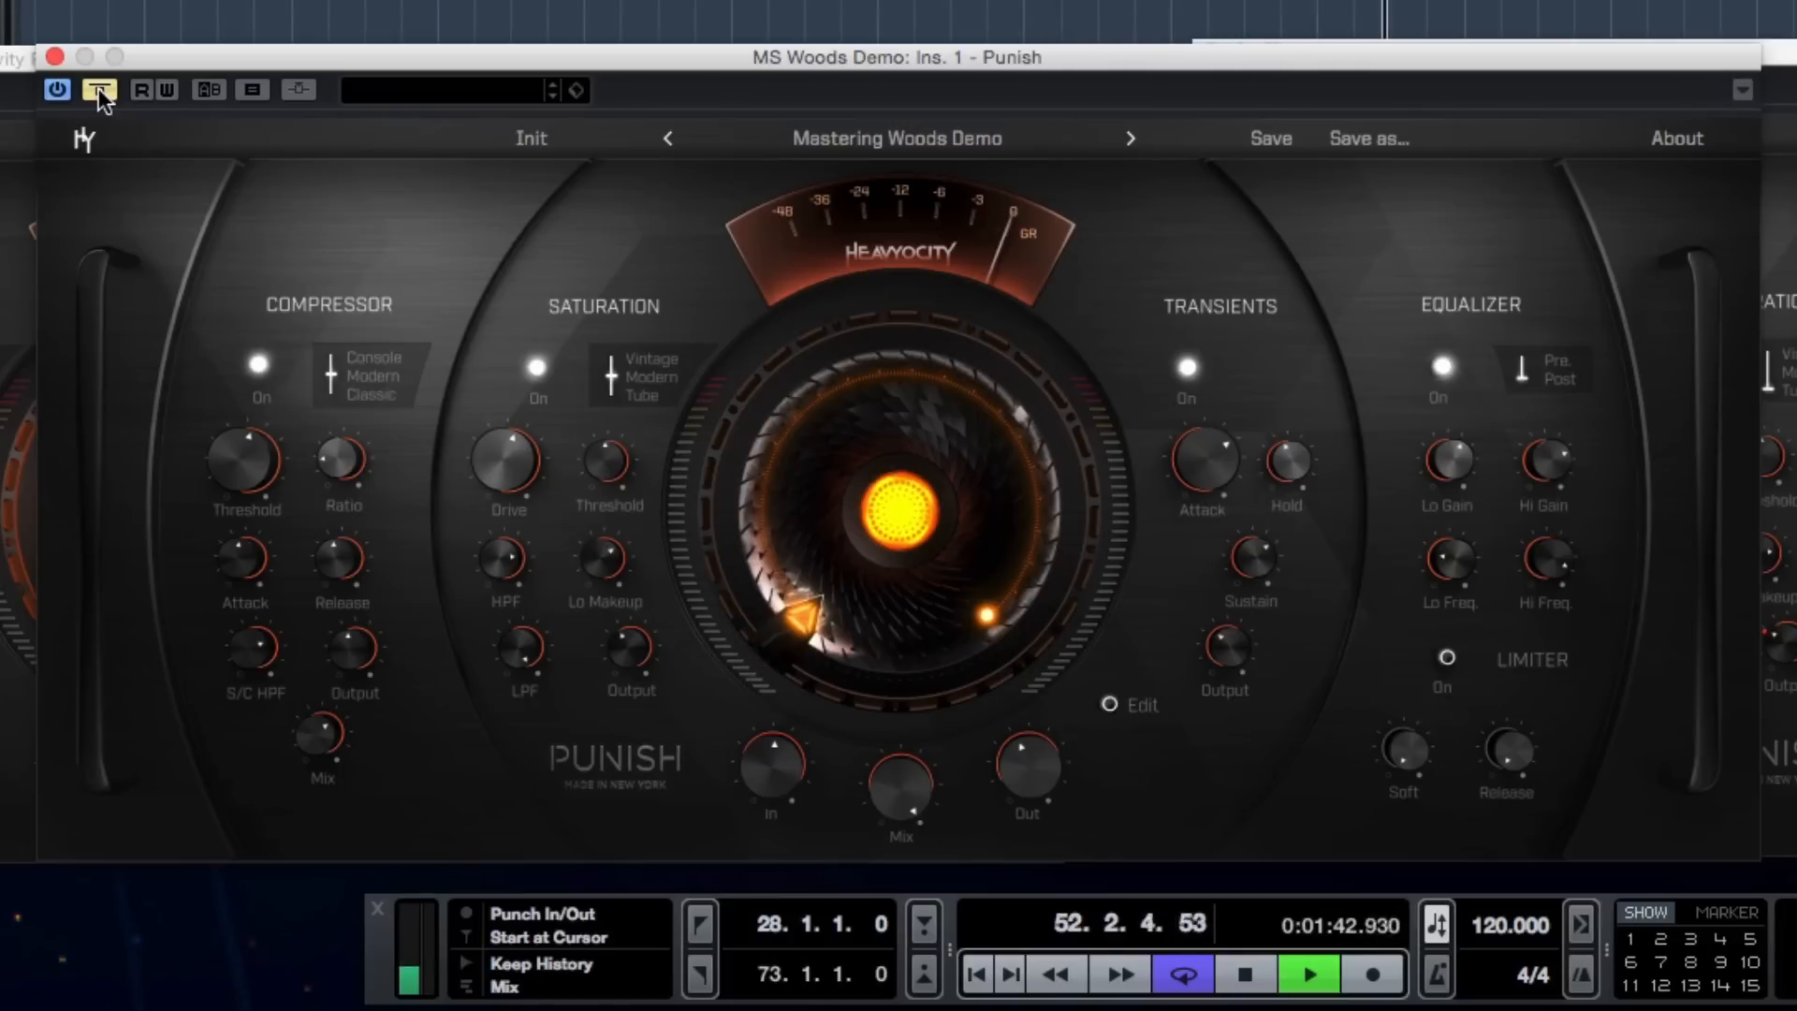
click(98, 90)
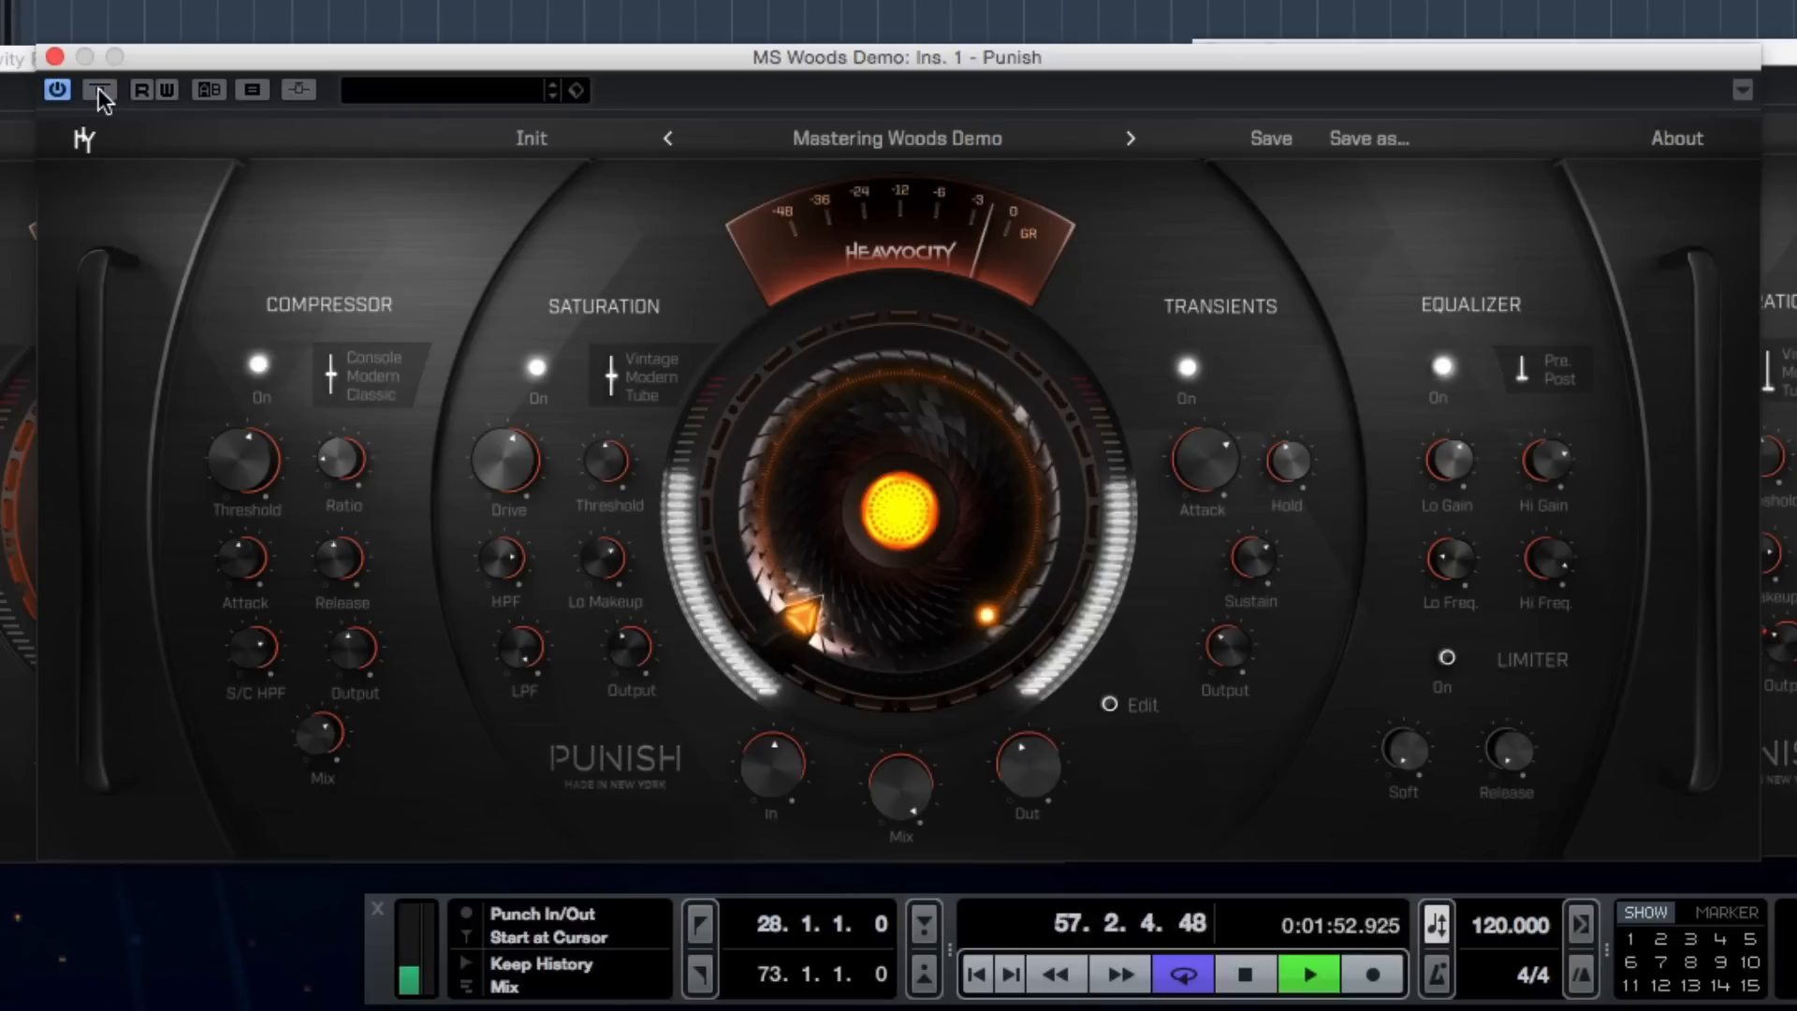
click(99, 89)
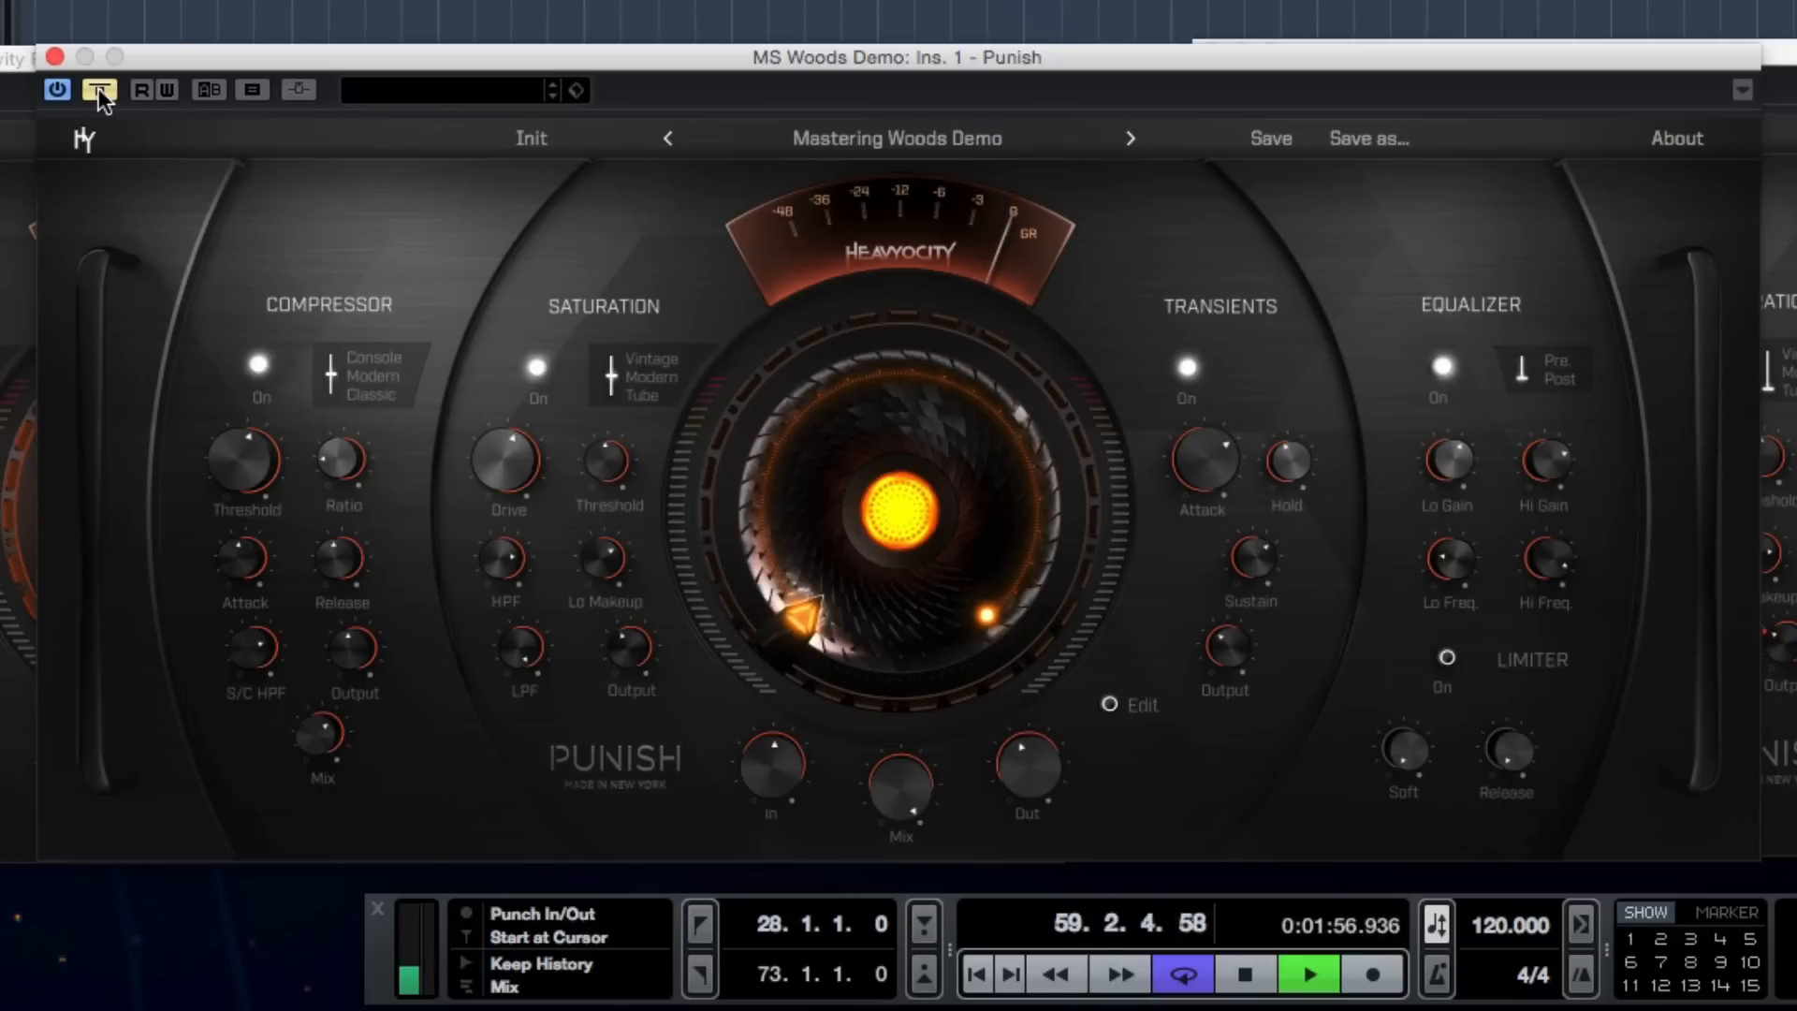
click(98, 89)
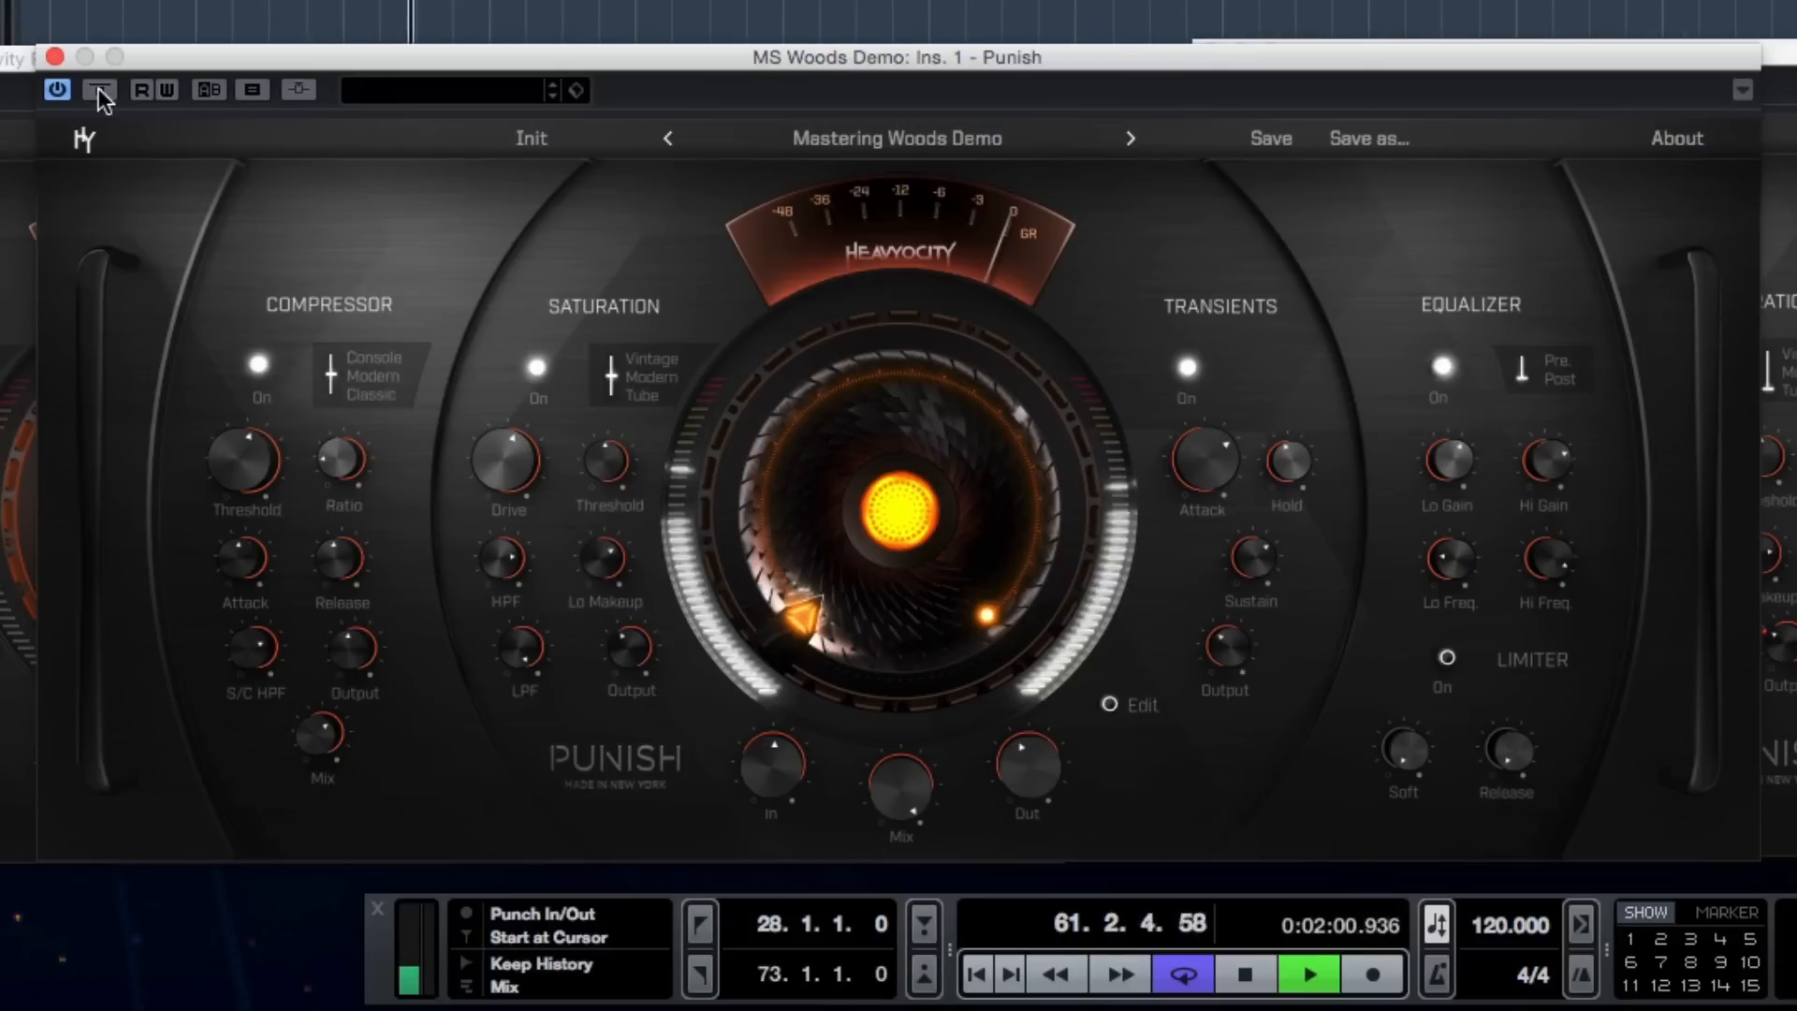
click(98, 89)
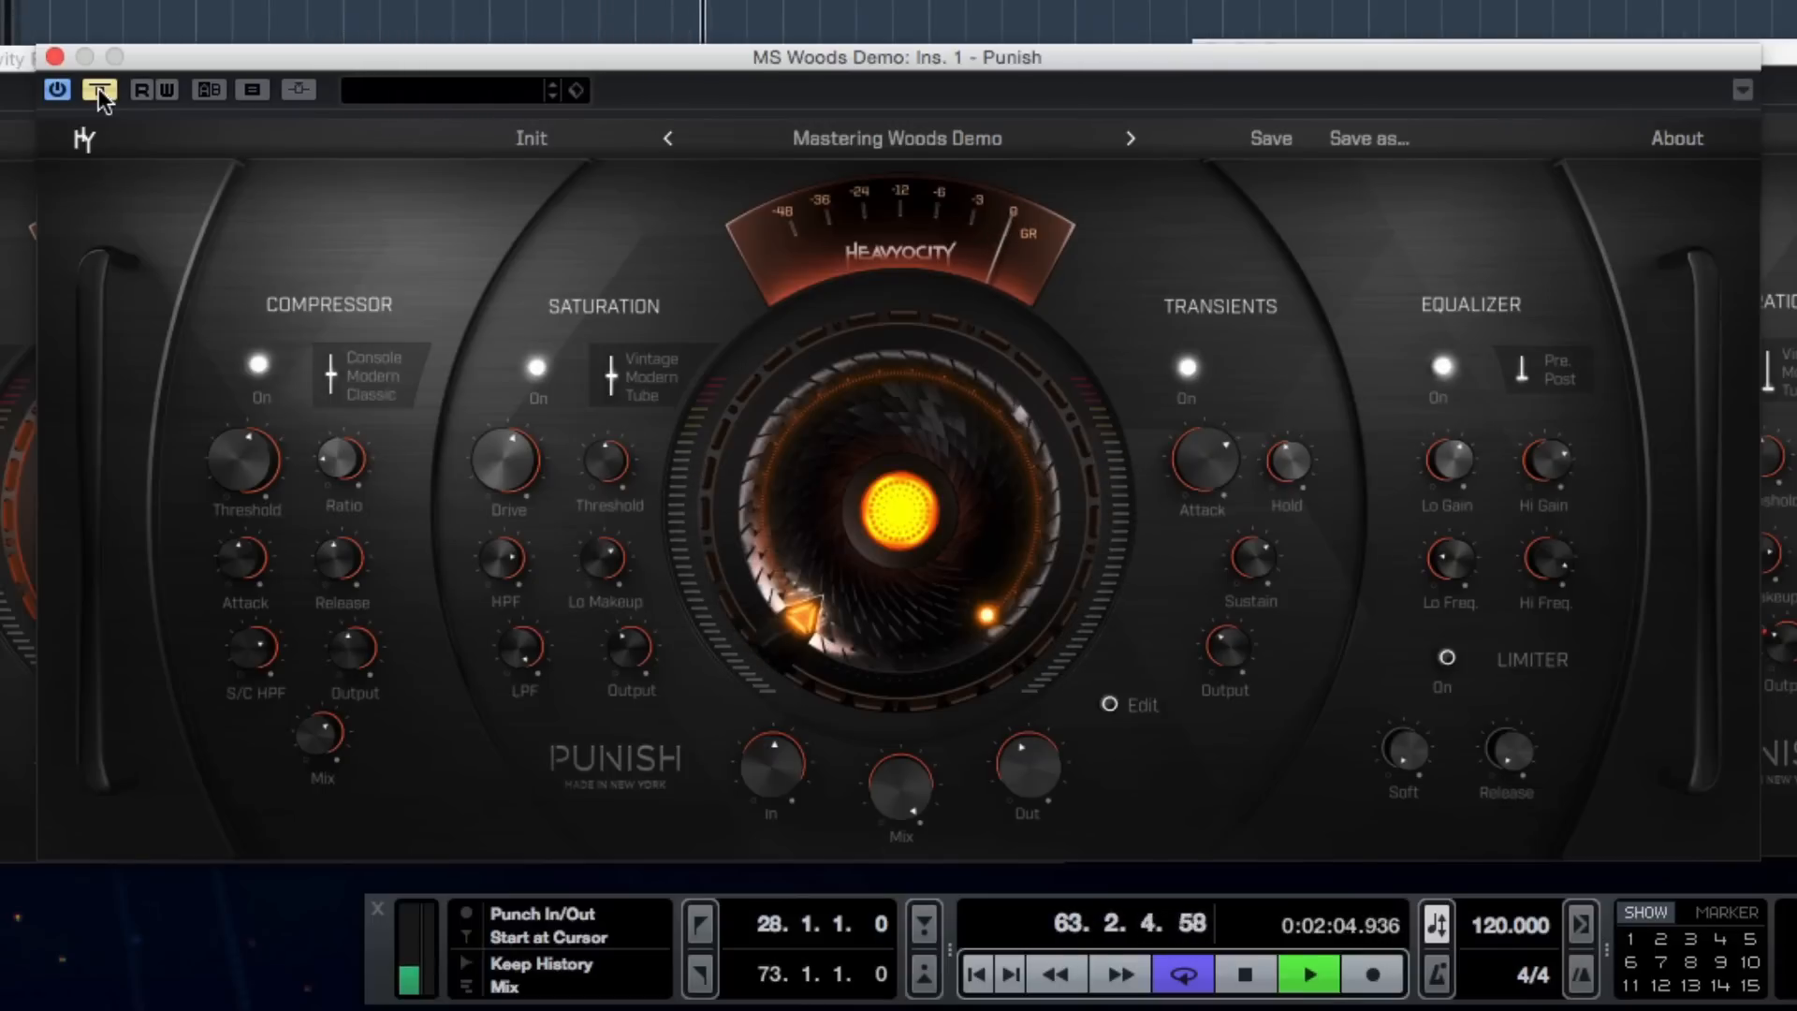
click(98, 89)
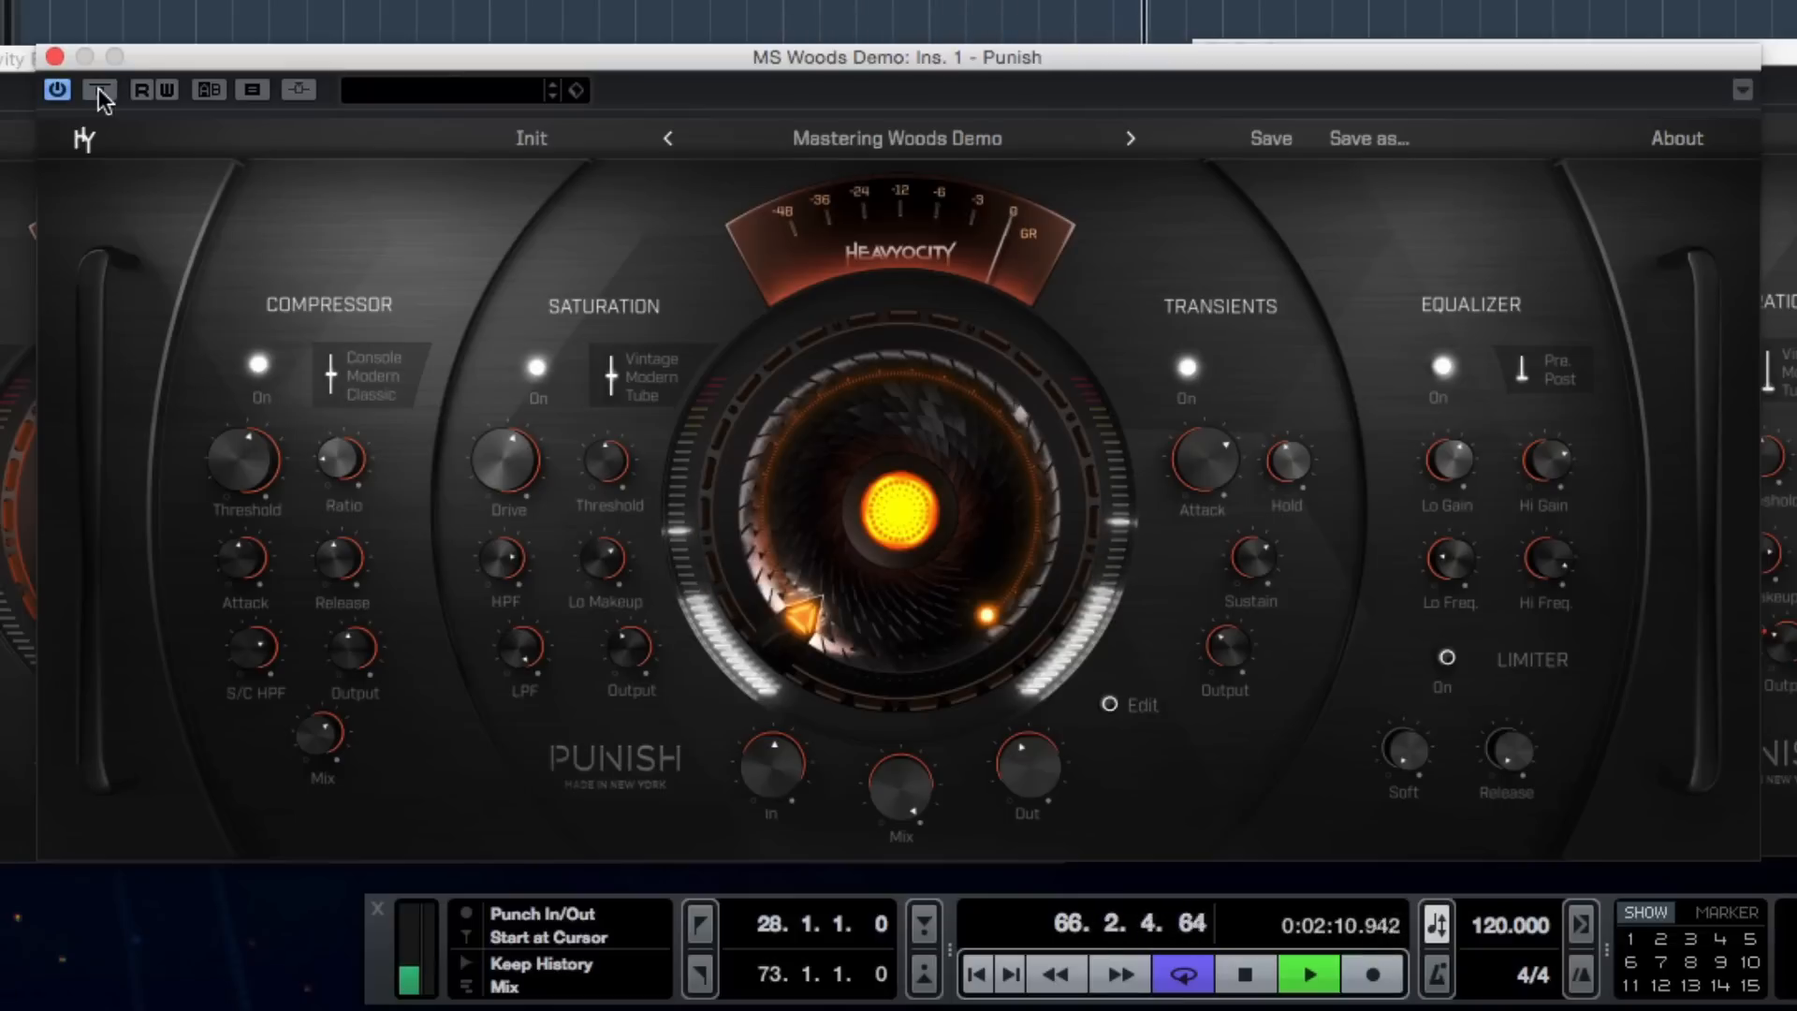
click(99, 89)
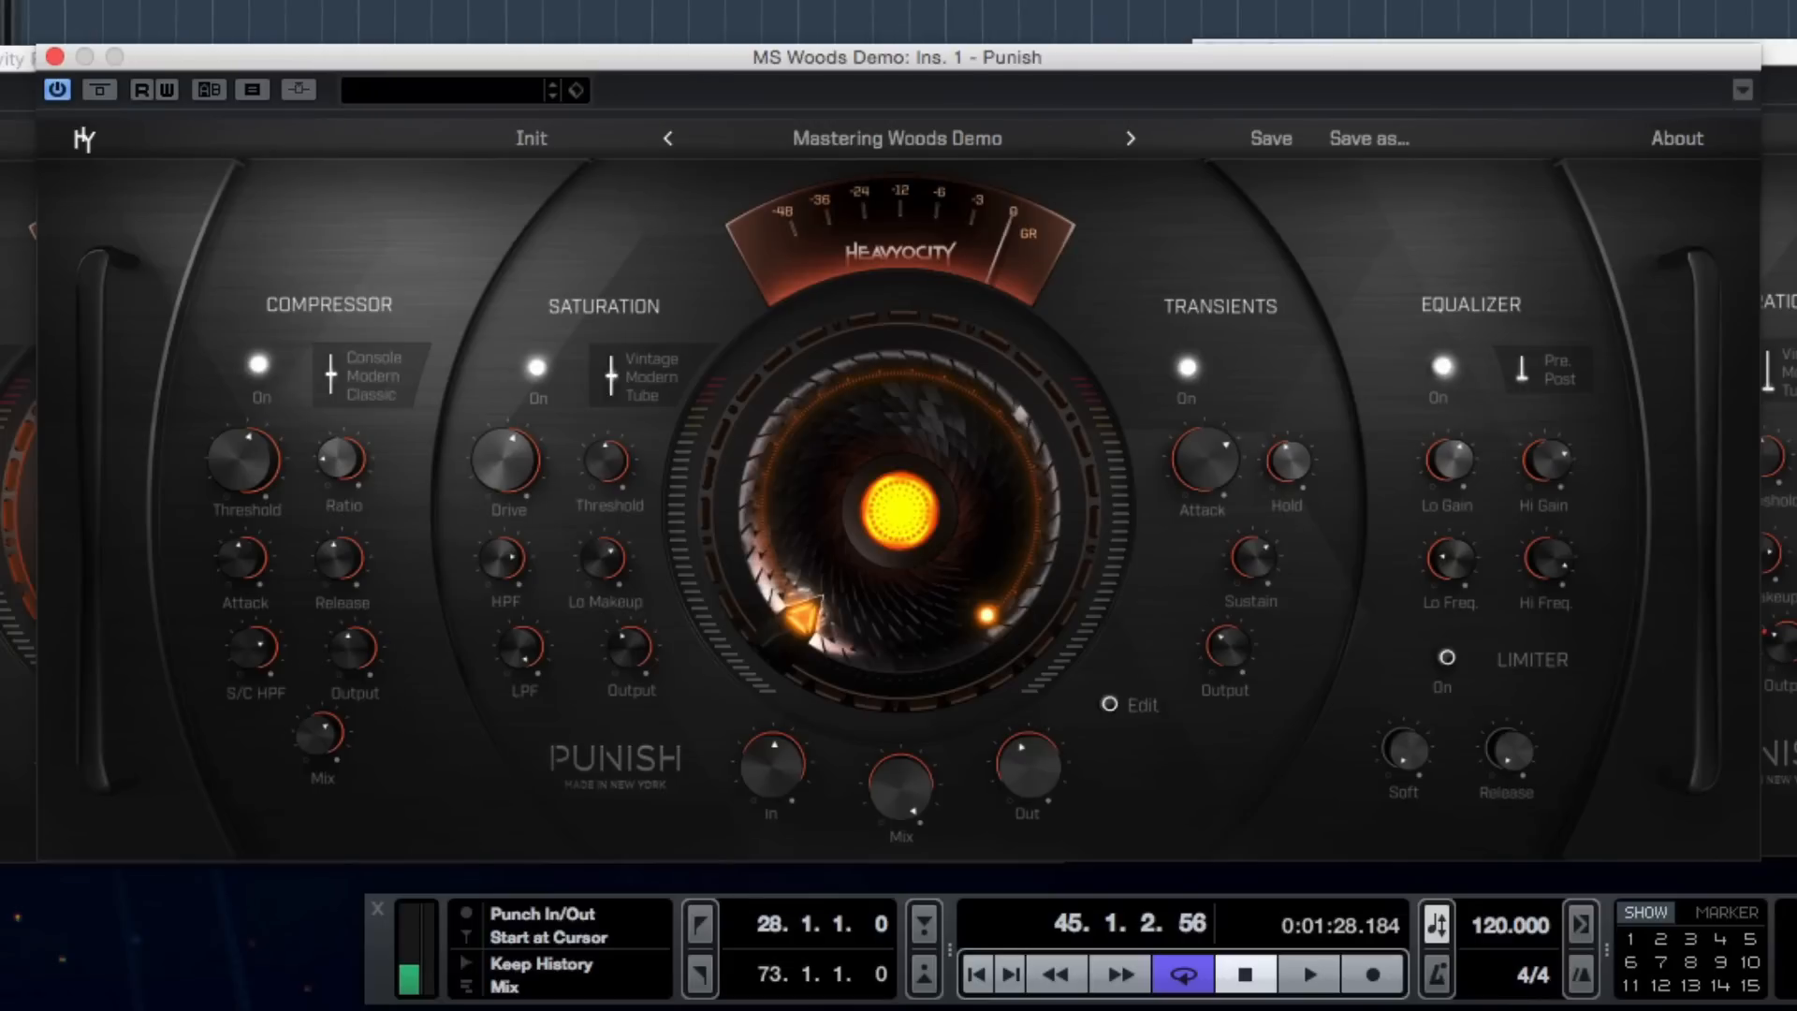
Step: Set the left locator to bar 65 and place the playback position there
key(shift+l)
text(65)
key(Return)
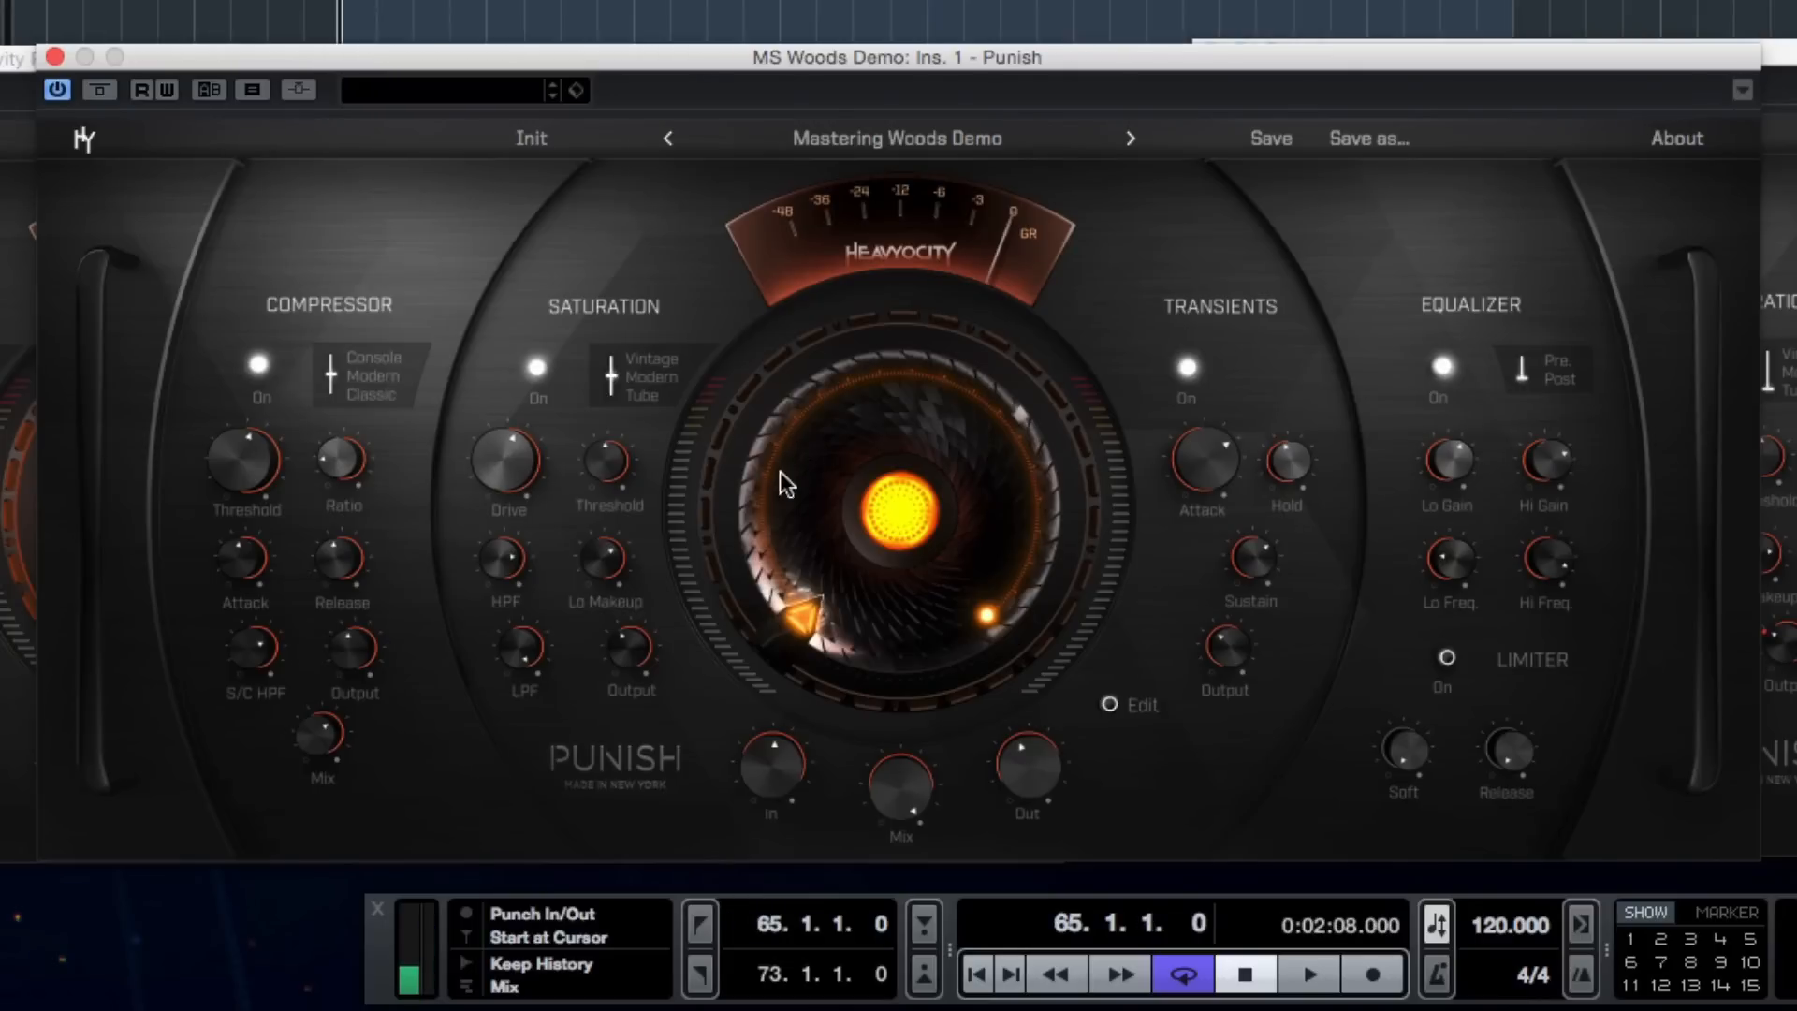
Step: Try the central Punish knob on the MS Woods Demo and briefly play the section from bar 65 with Punish active
drag(846, 468, 803, 784)
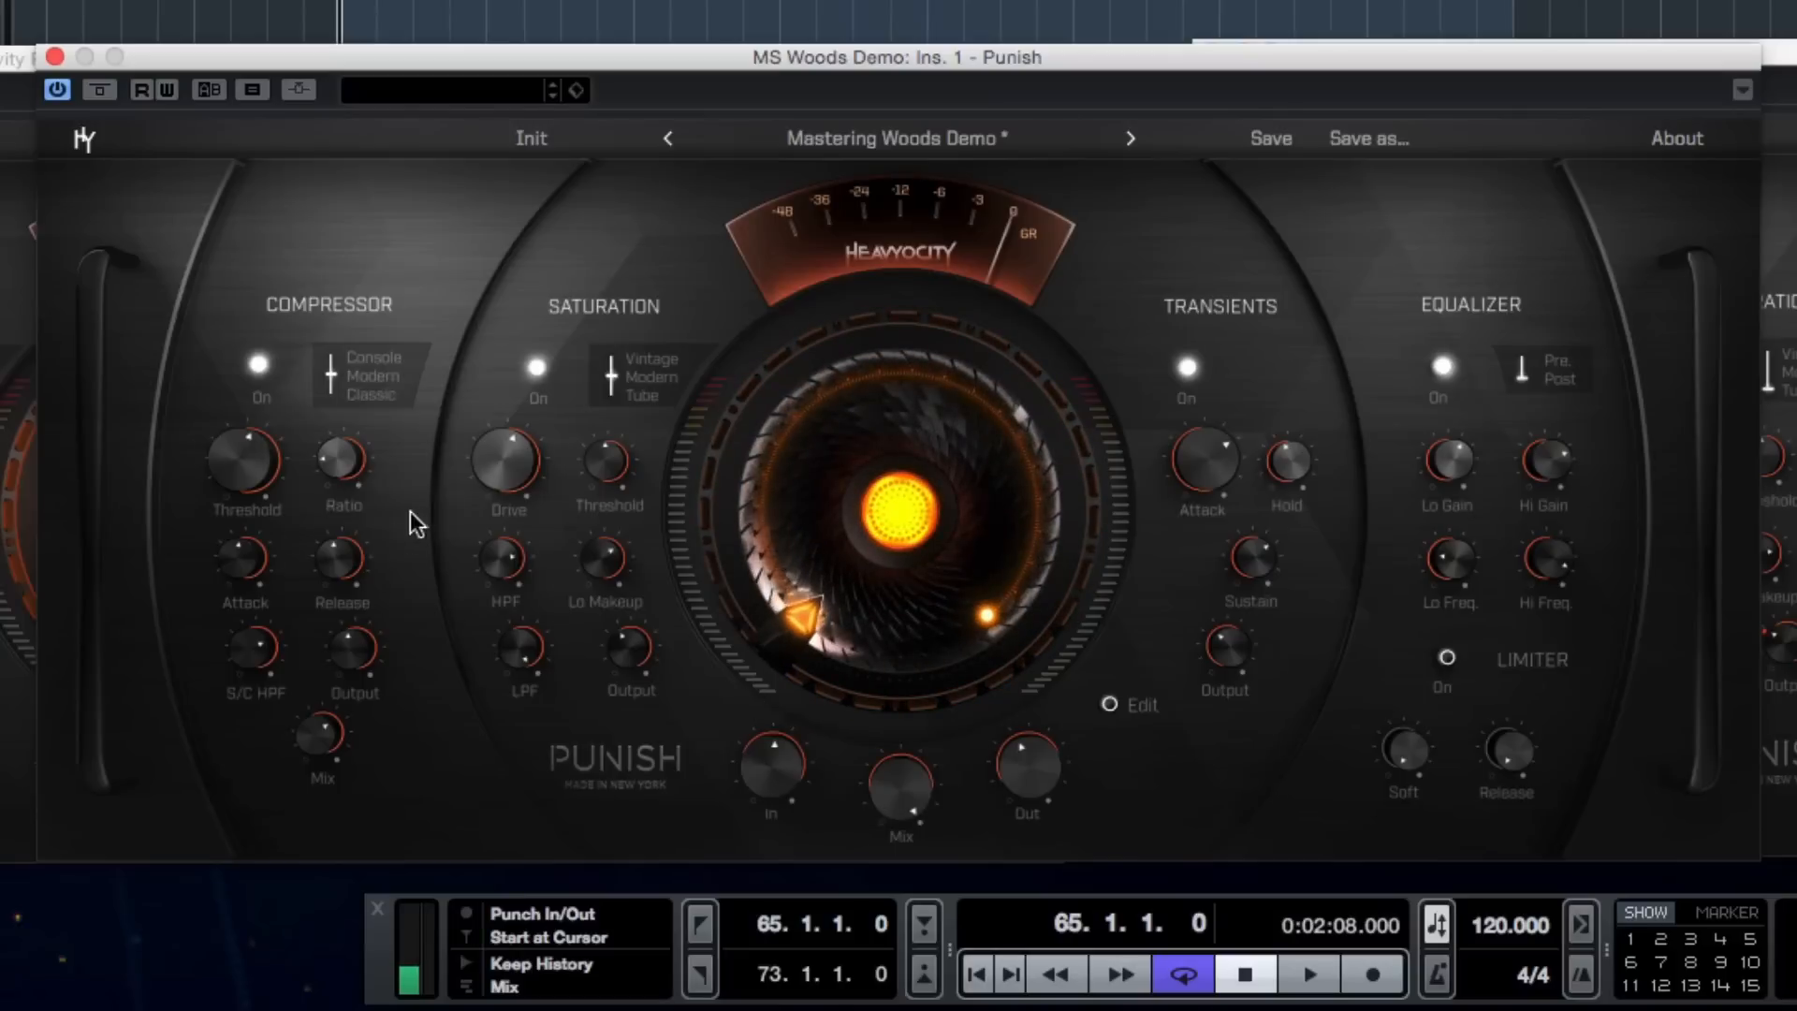
drag(813, 526, 889, 618)
key(space)
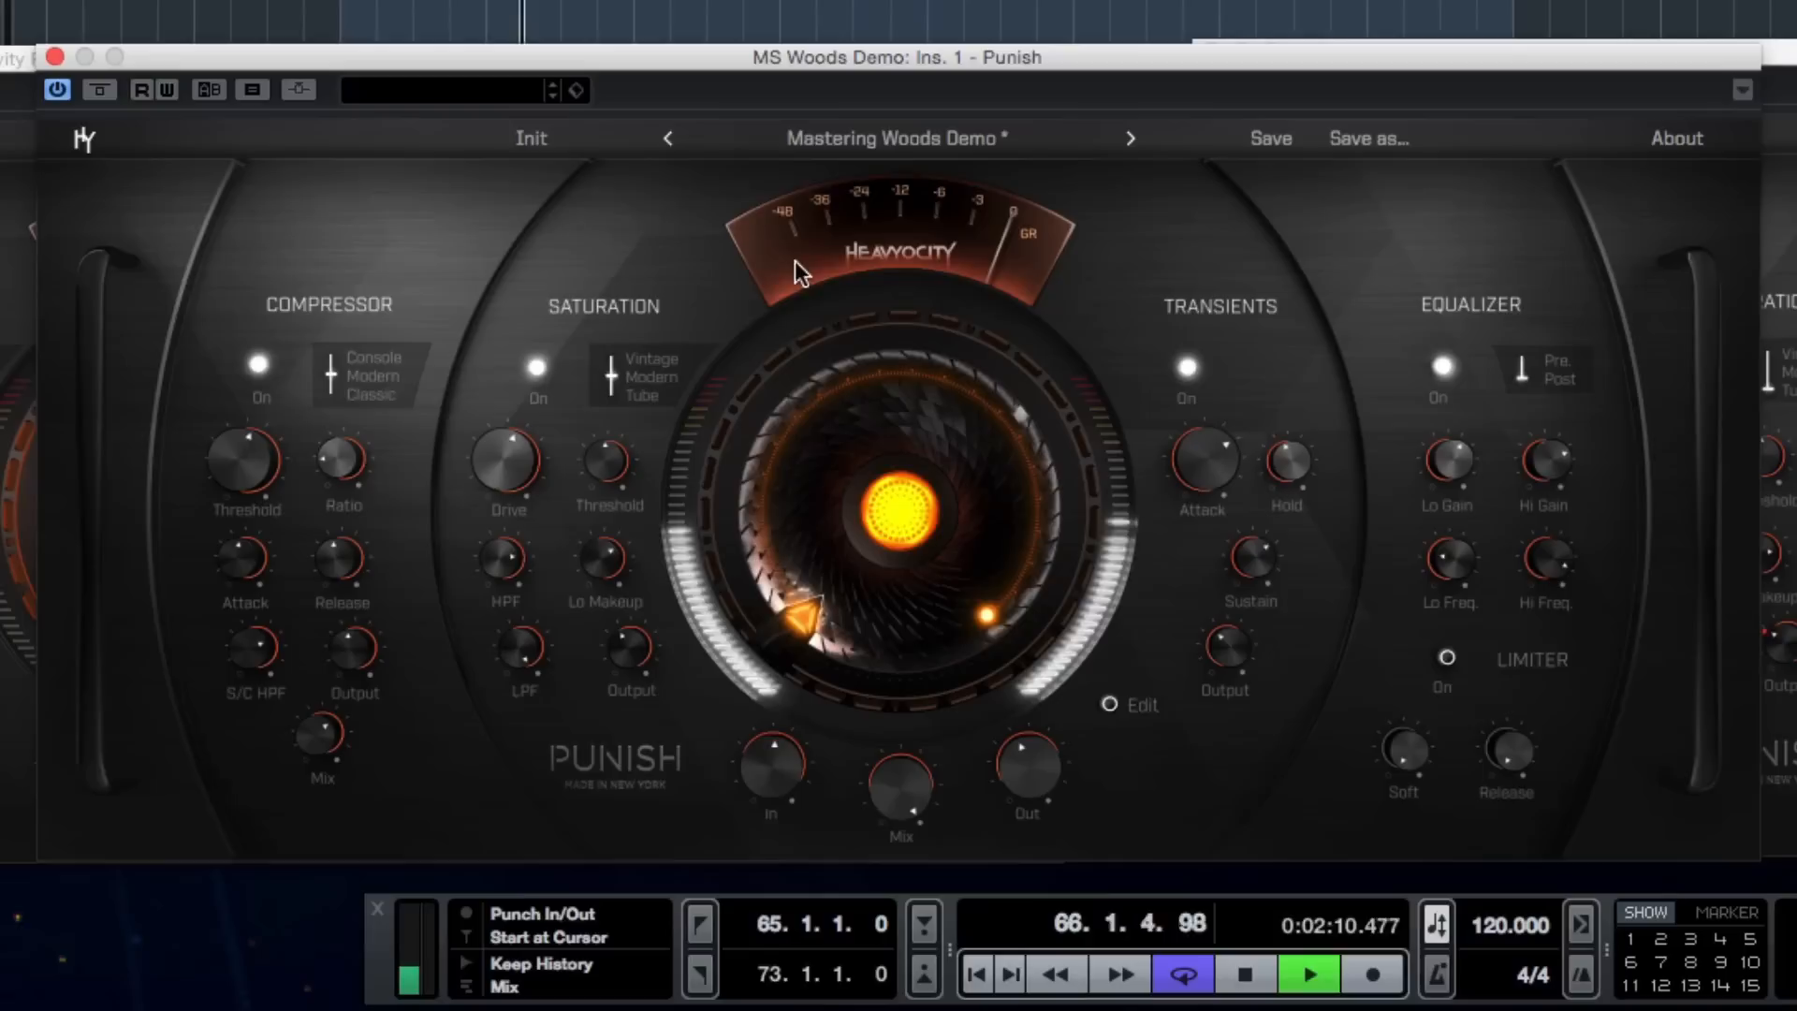
key(space)
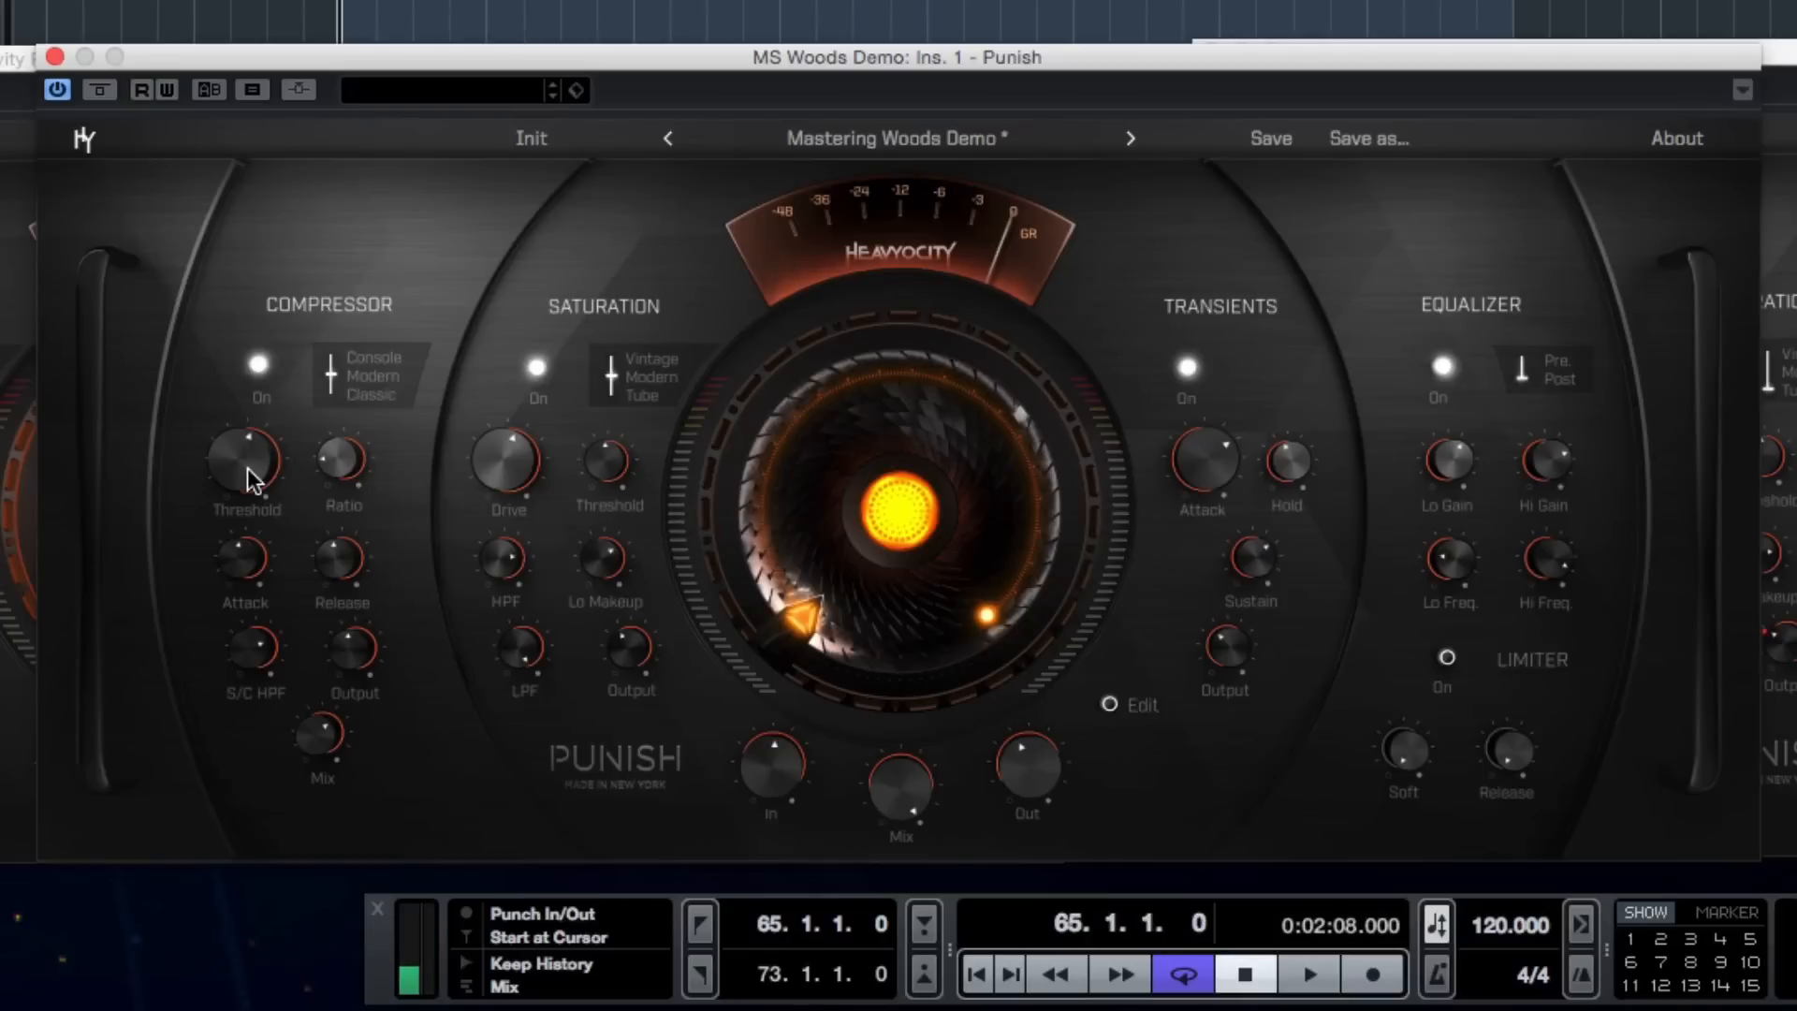
Step: Turn down the compressor's Threshold slightly in the MS Woods Demo's Punish while auditioning from bar 65, and stop playback
key(space)
drag(241, 471, 228, 485)
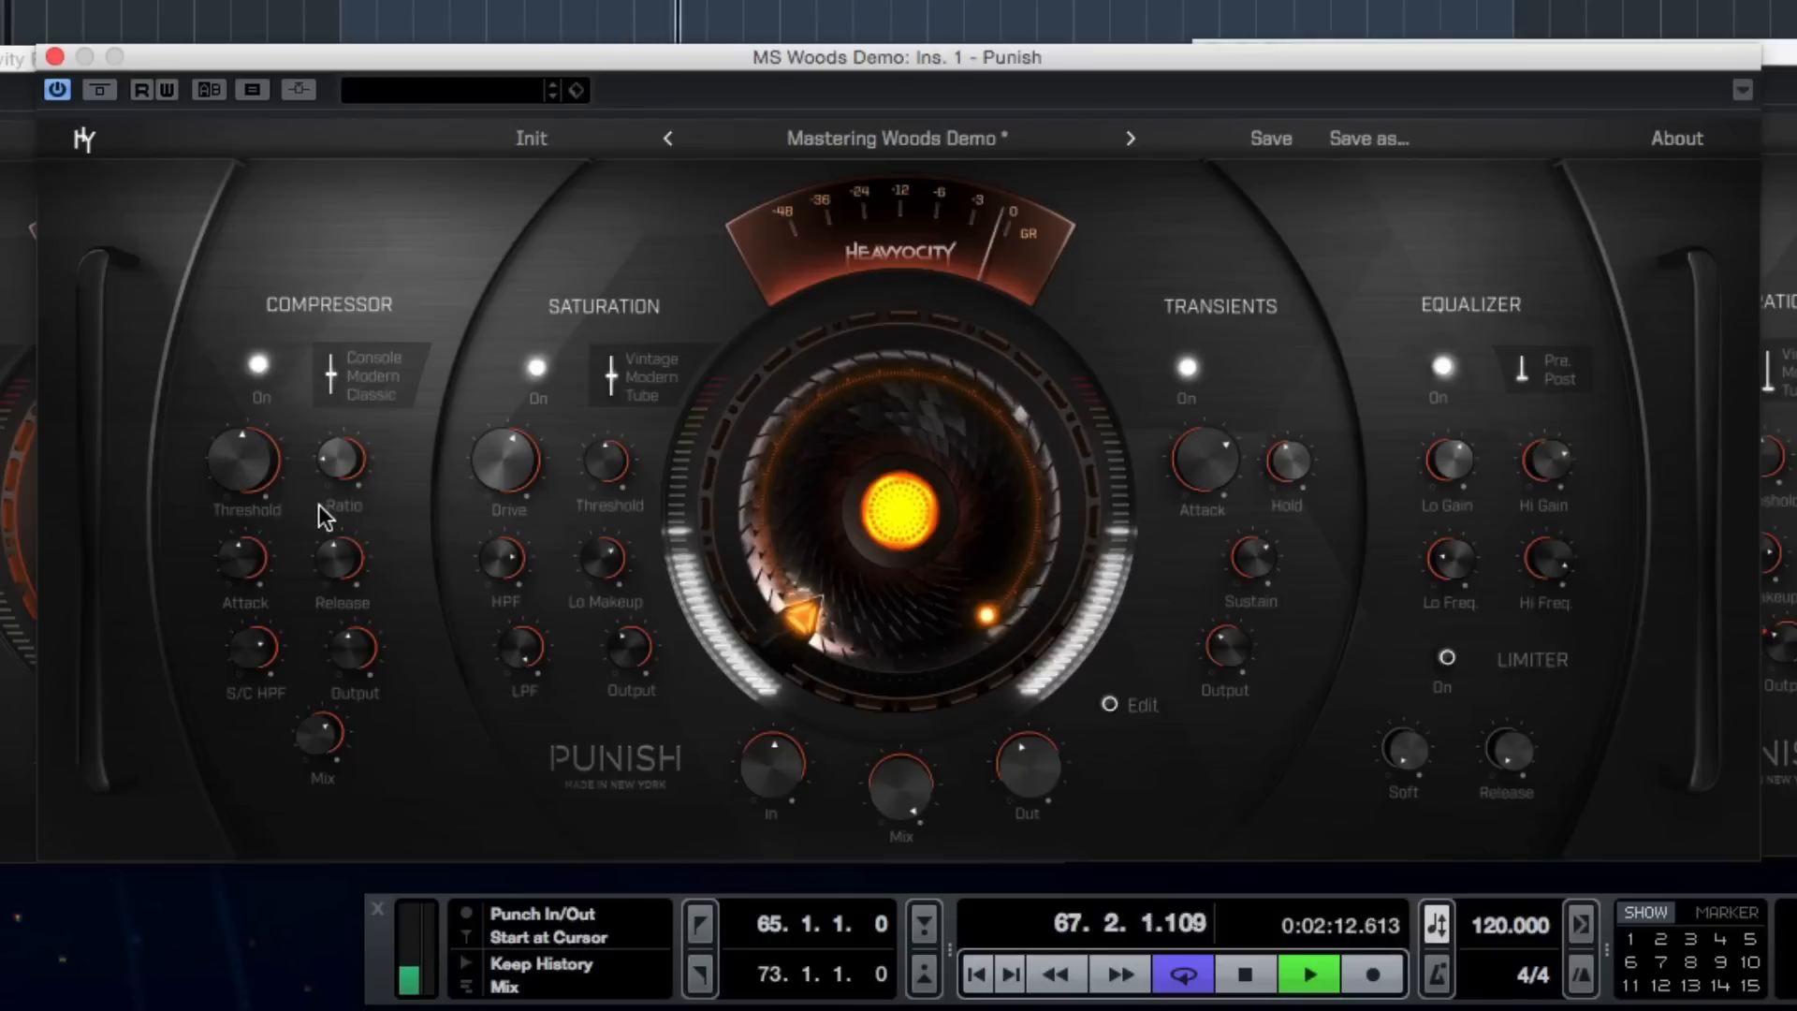
key(space)
mouse_move(247, 644)
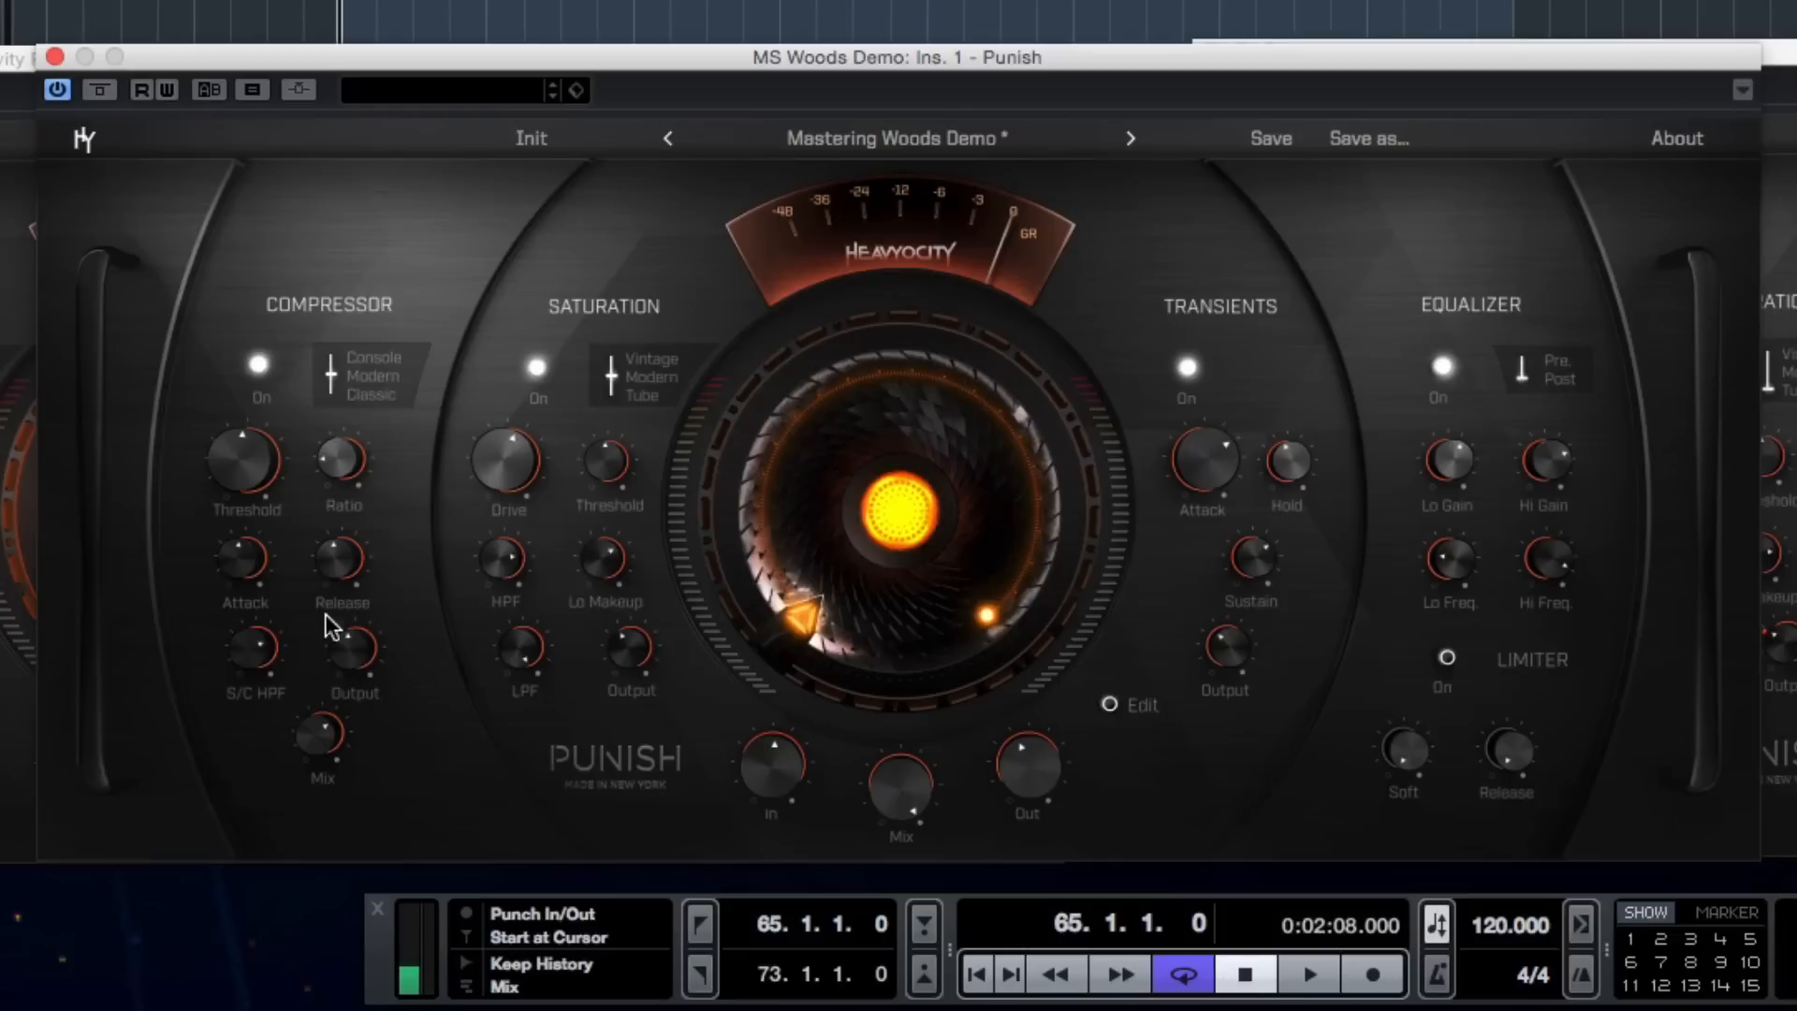
Step: Loop the MS Woods Demo between bars 65 and 73 while toggling Punish bypass to compare this section, ending with Punish active
key(space)
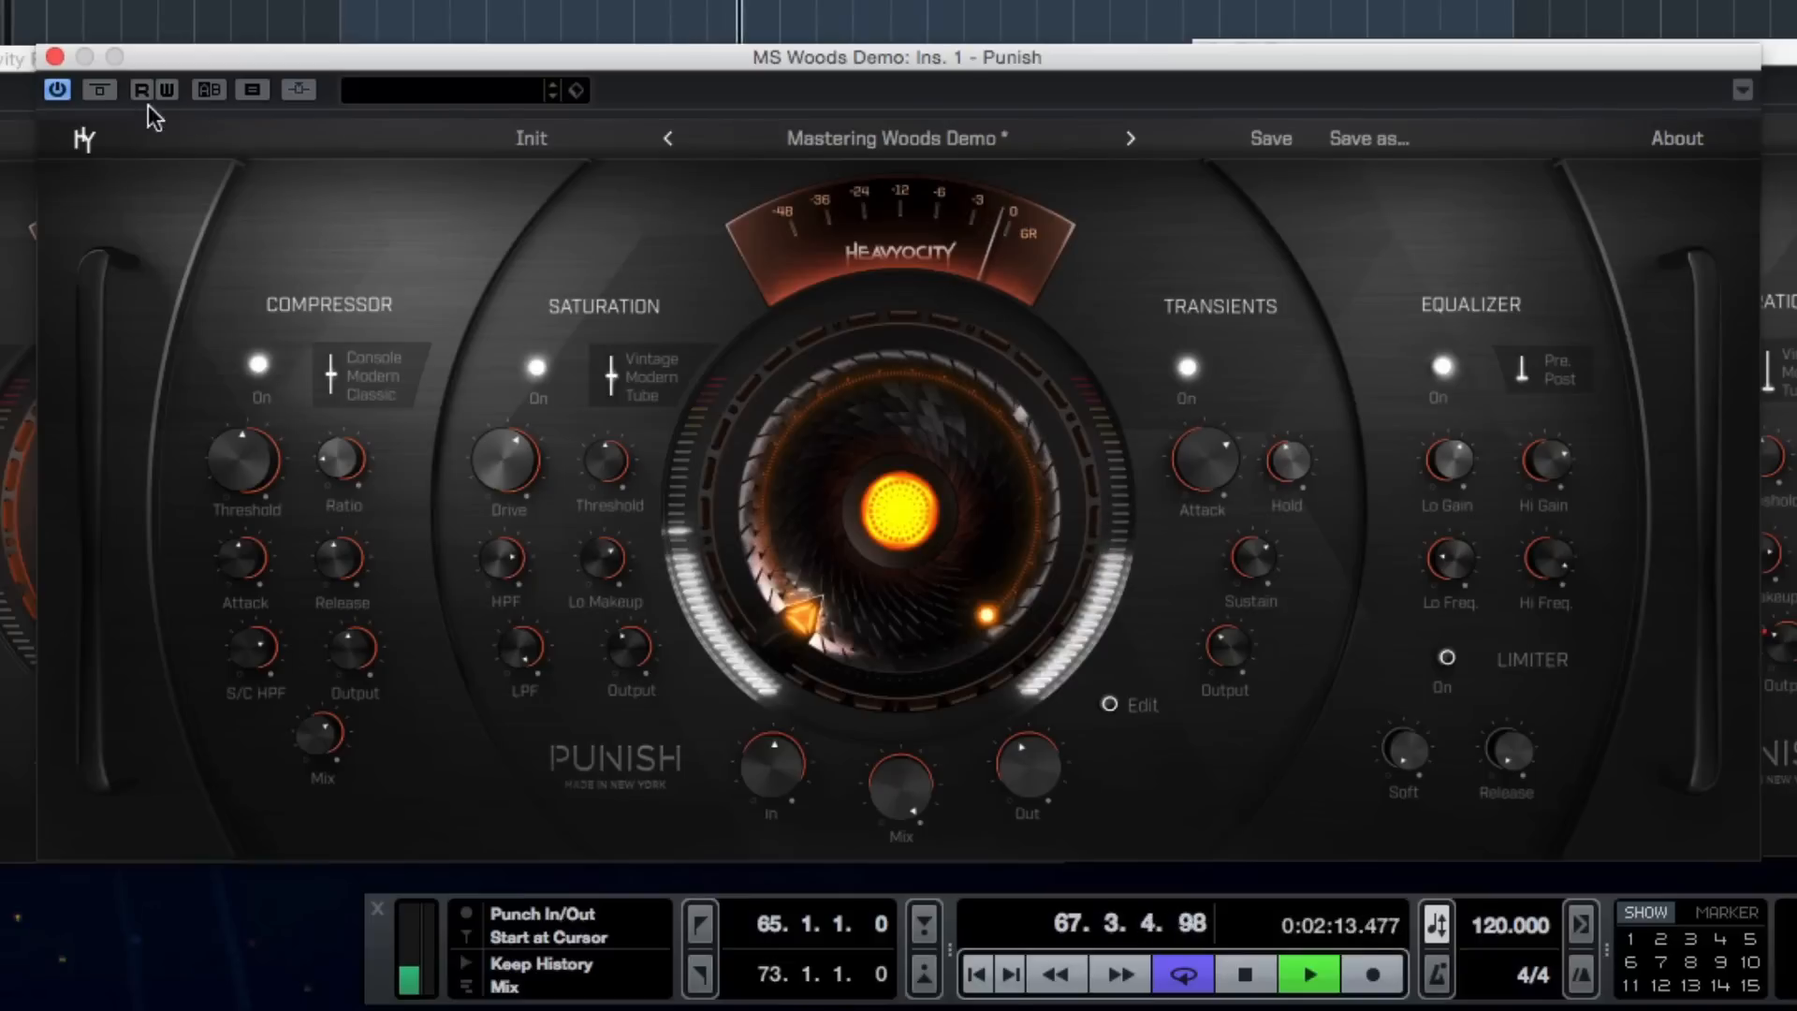
click(99, 90)
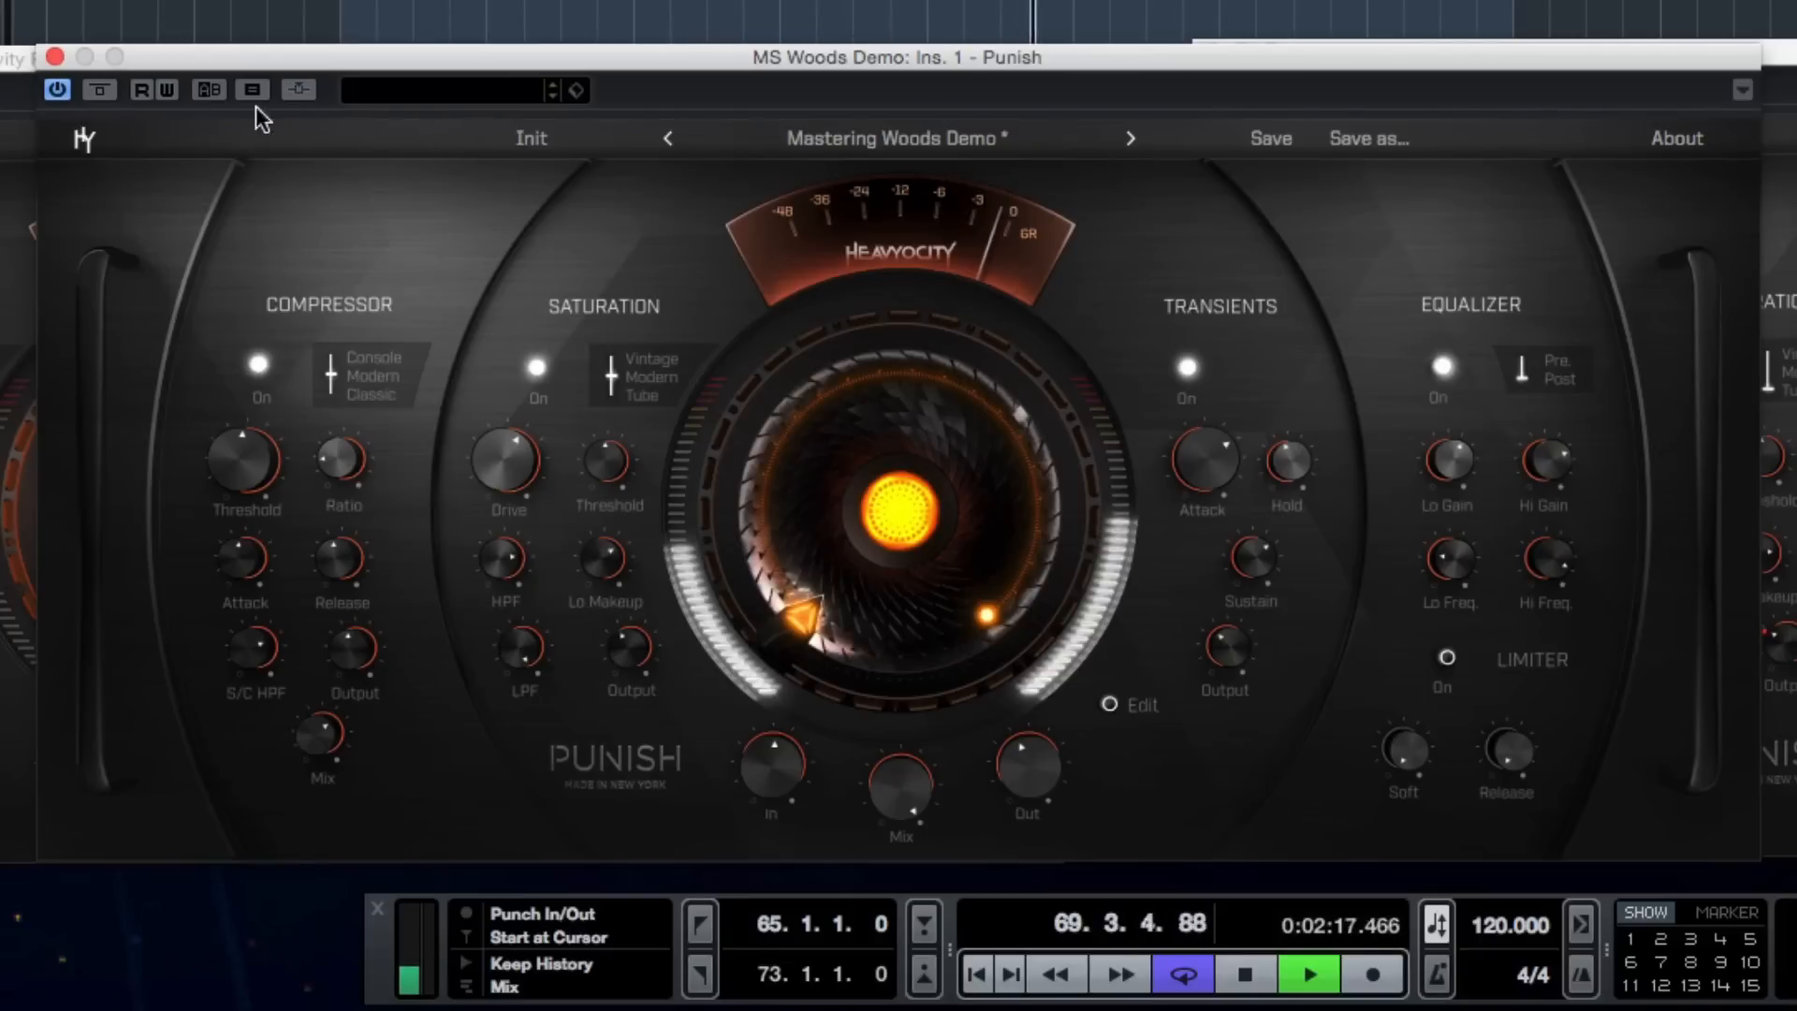
mouse_move(1274, 562)
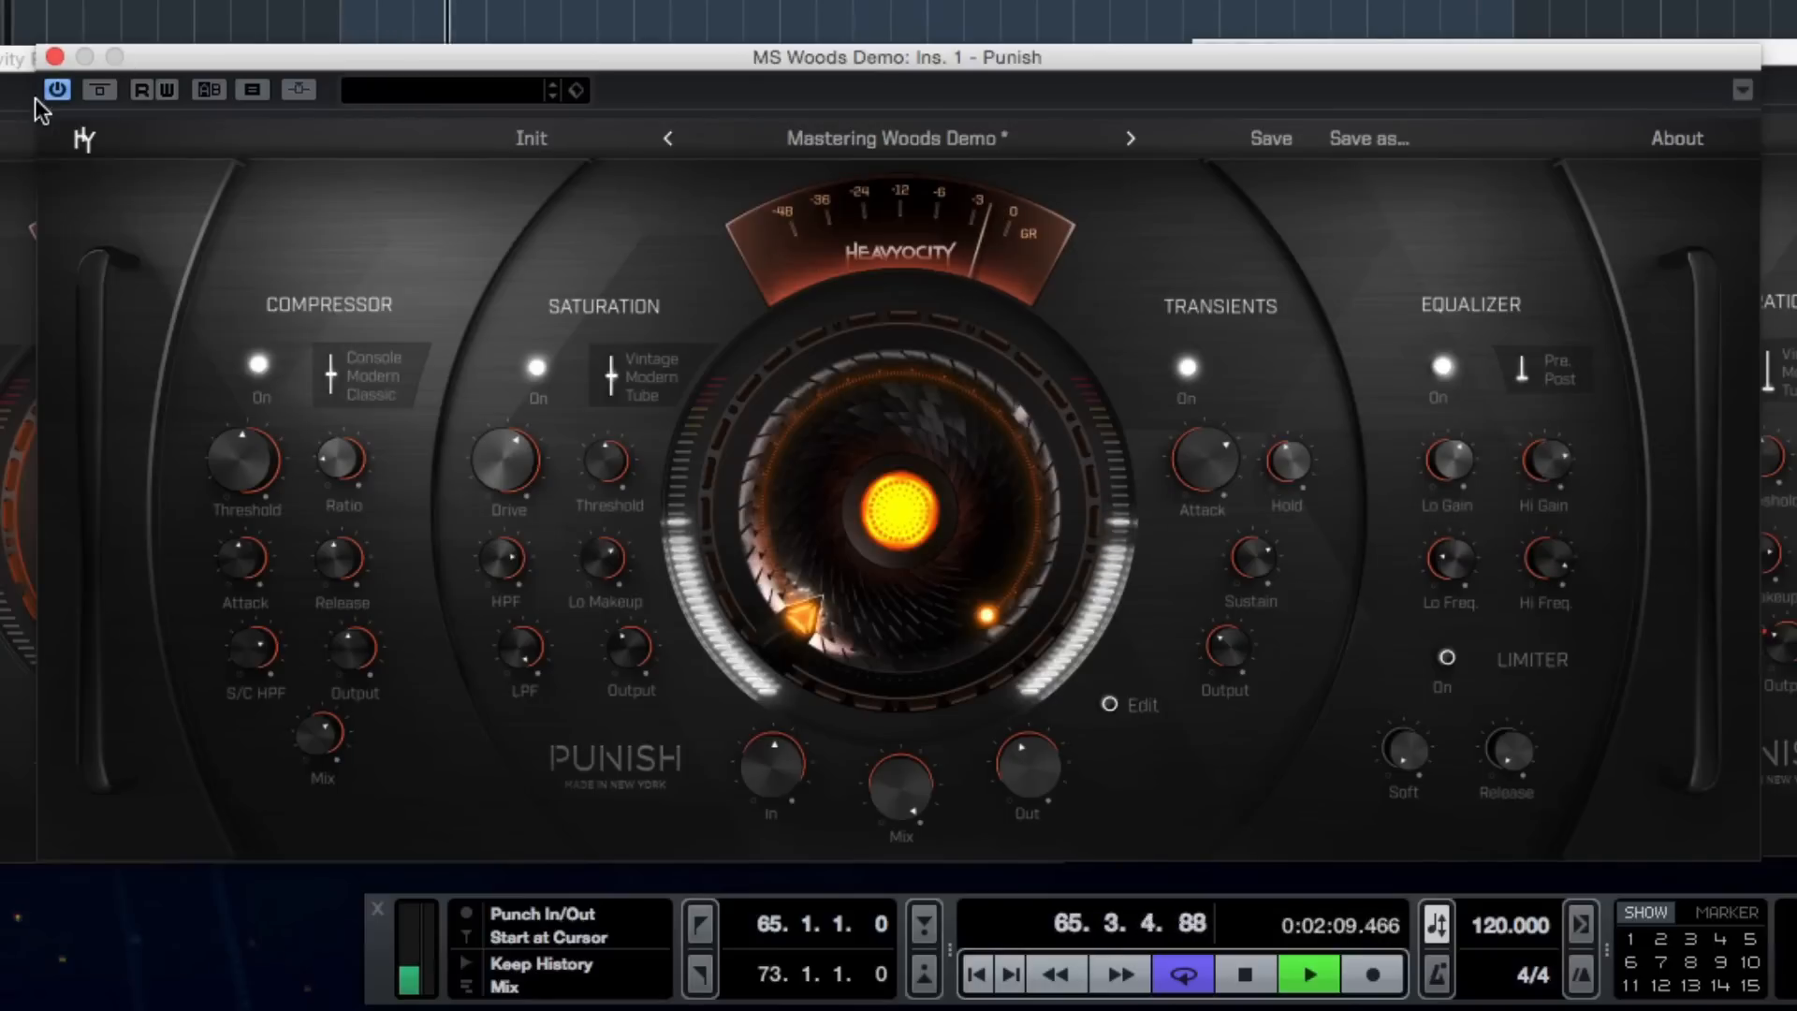
click(90, 94)
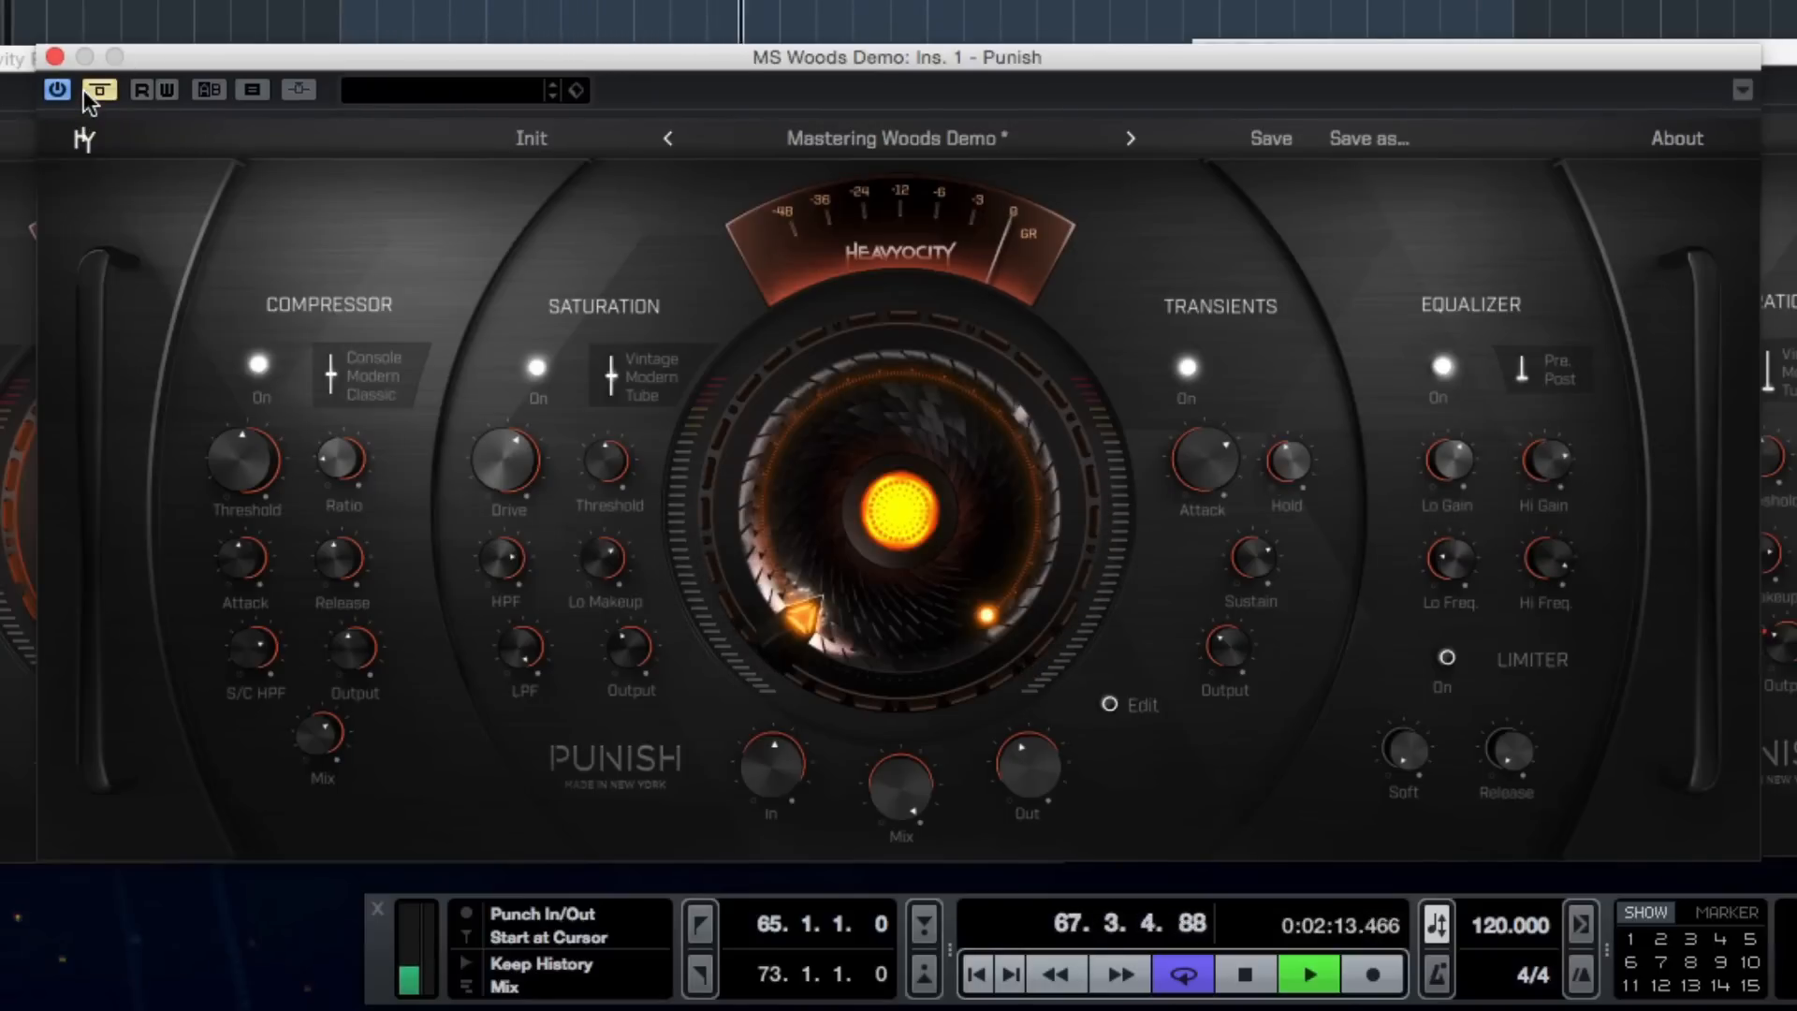
click(84, 91)
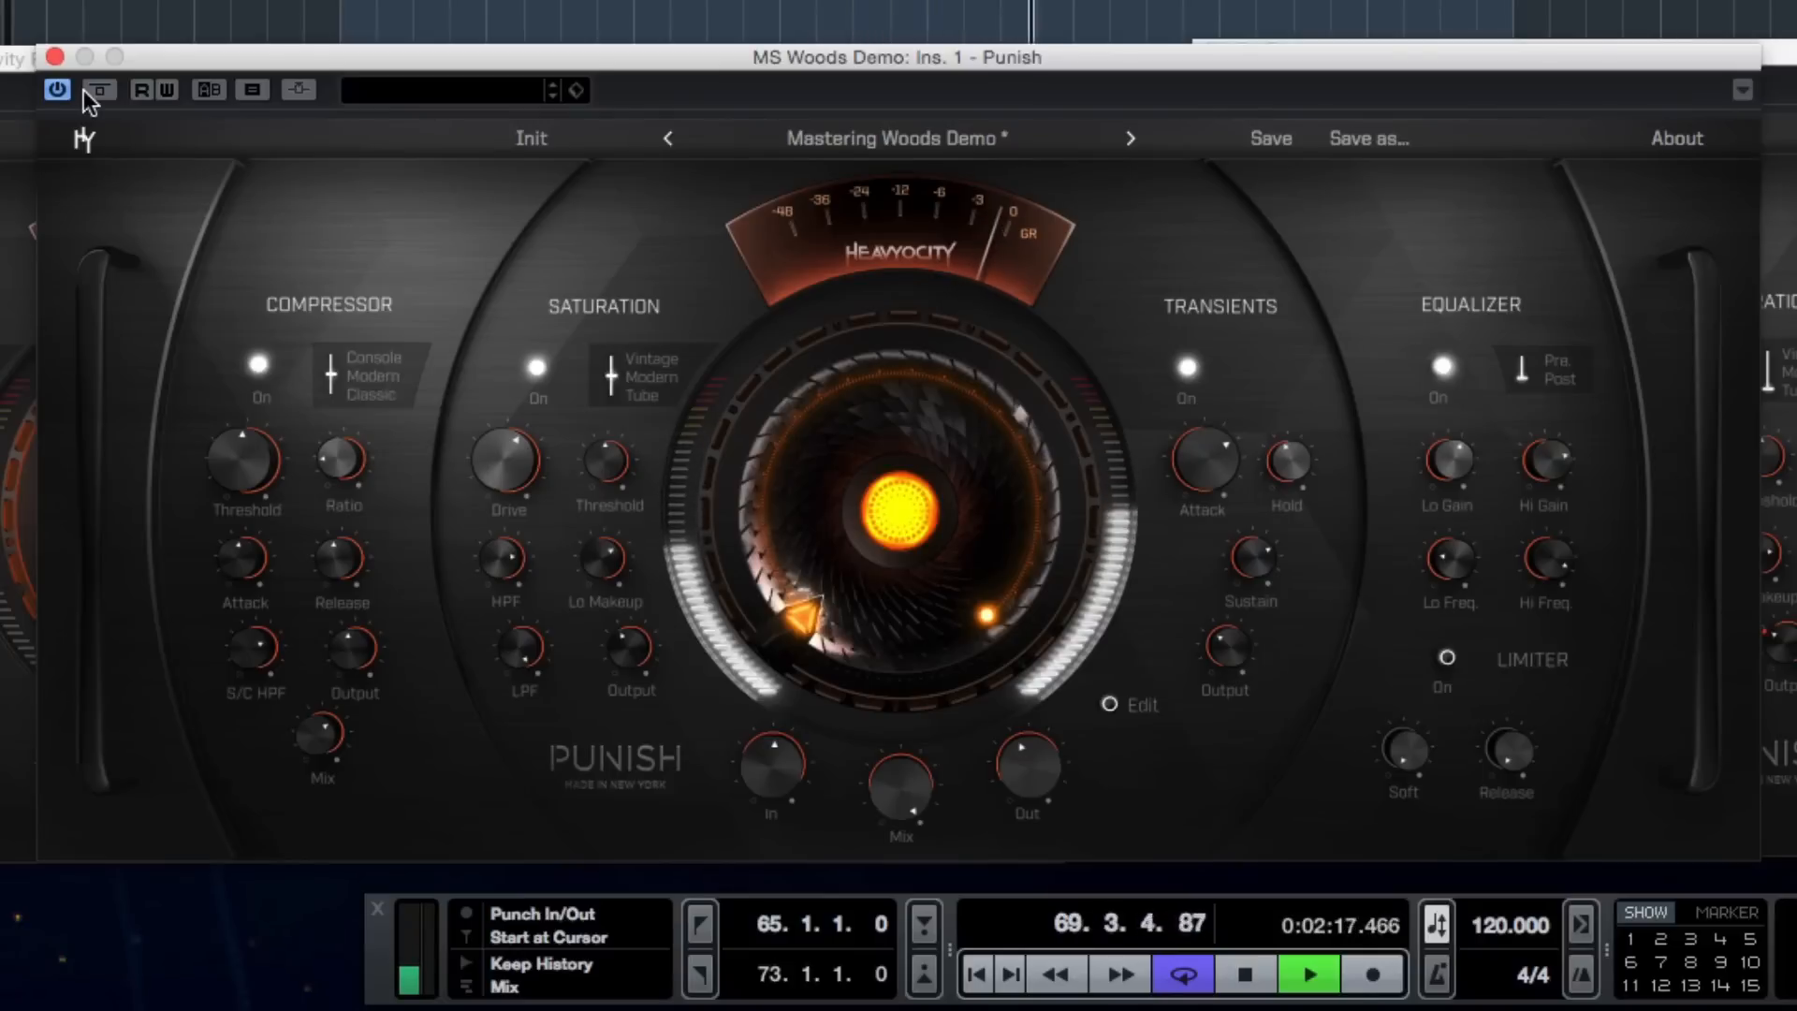
click(84, 91)
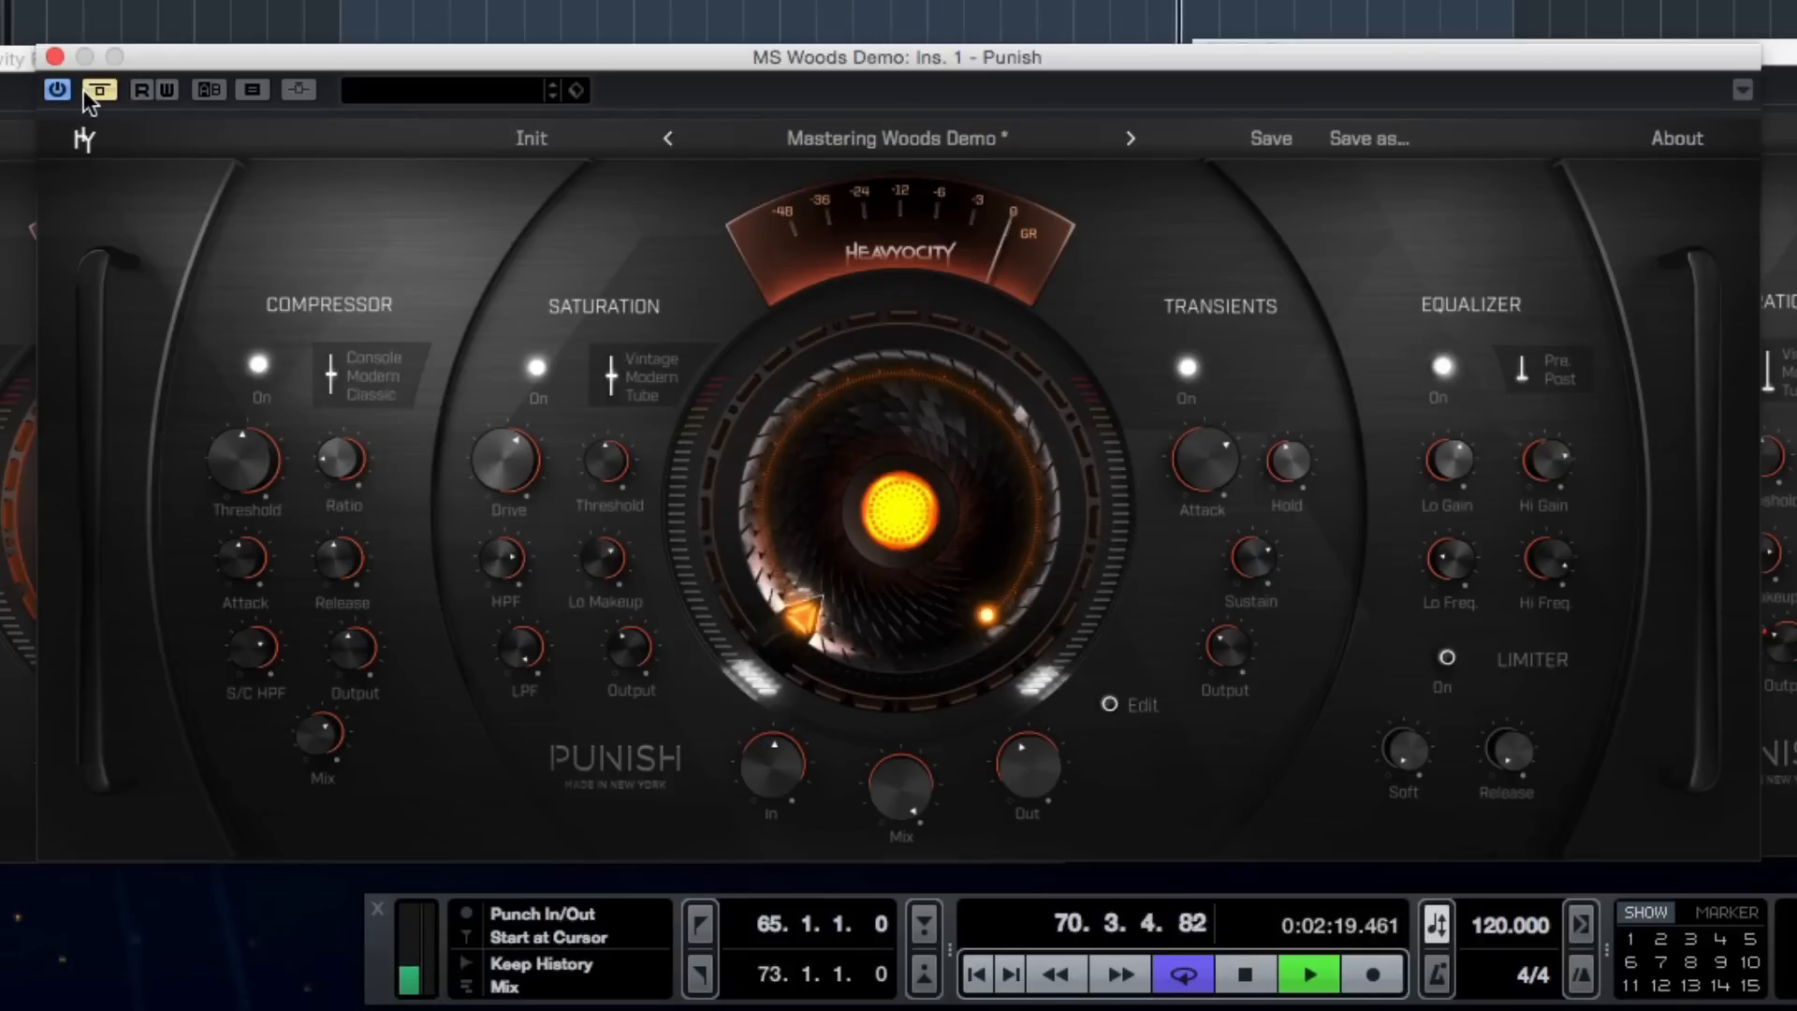
click(84, 91)
key(space)
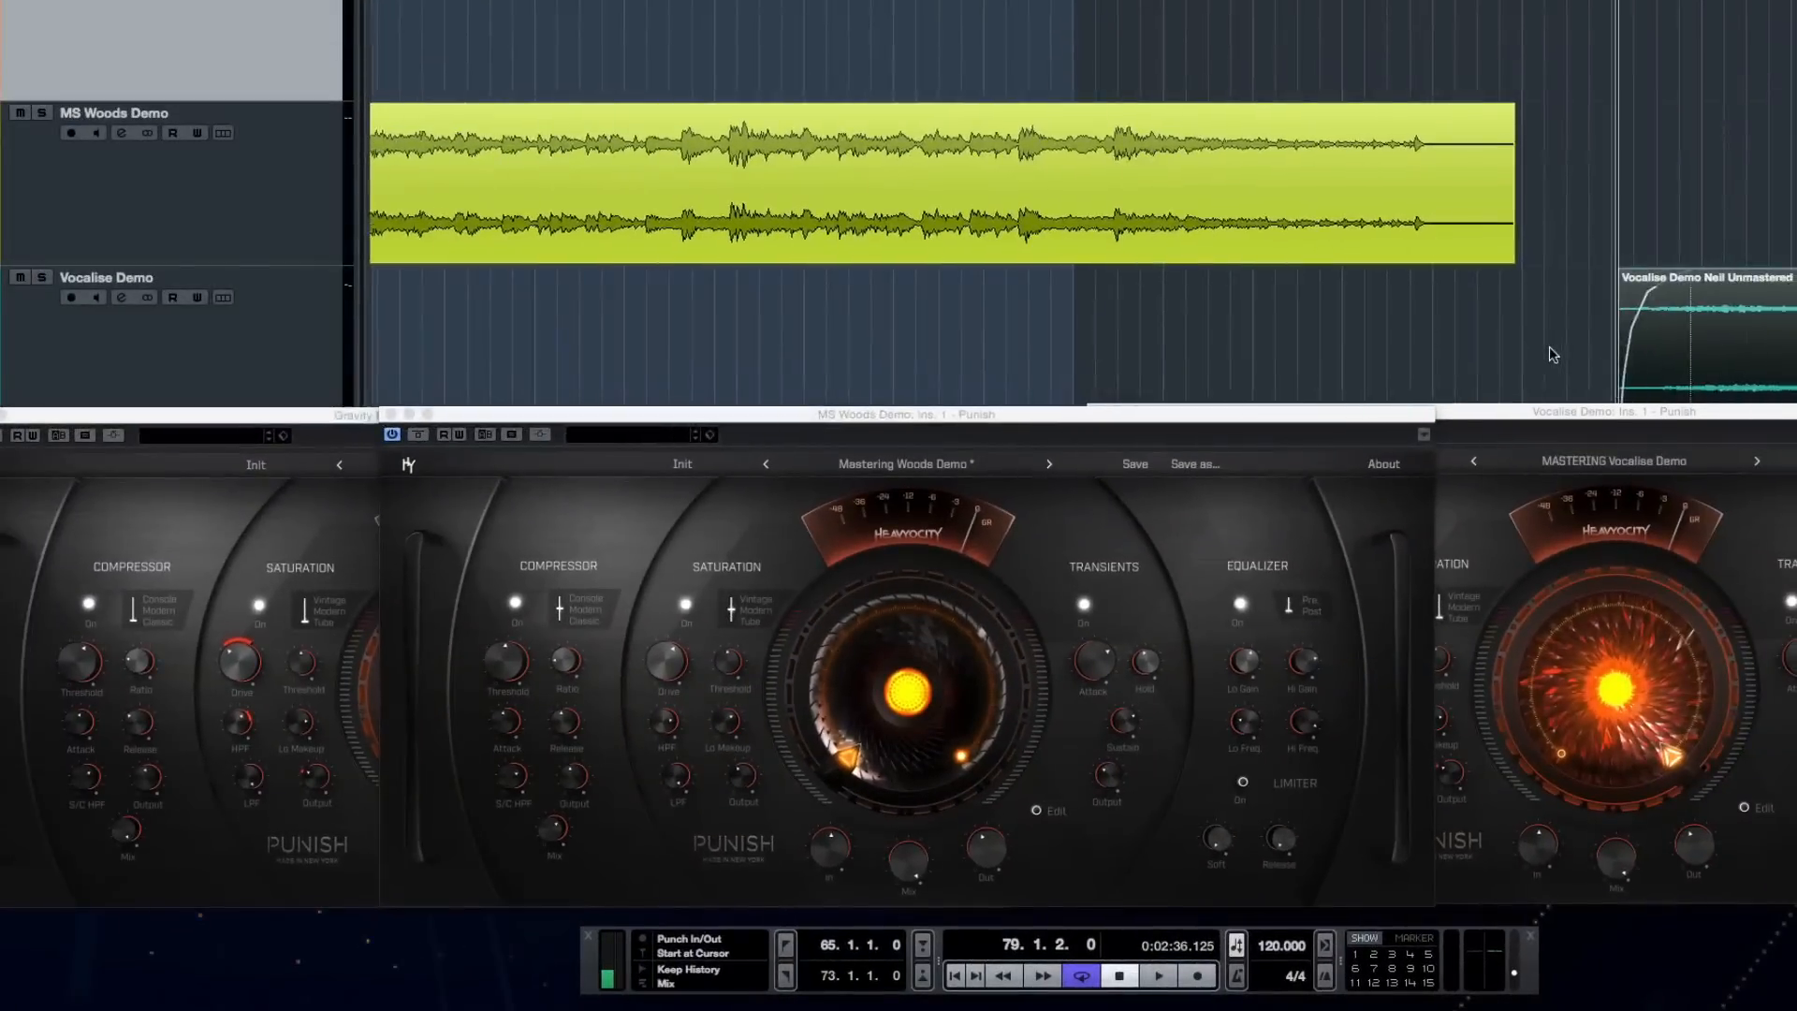
Step: Bring the Vocalise Demo track's Punish window to the front and play its clip with Punish bypassed
scroll(1554, 354, right, 5)
click(1516, 412)
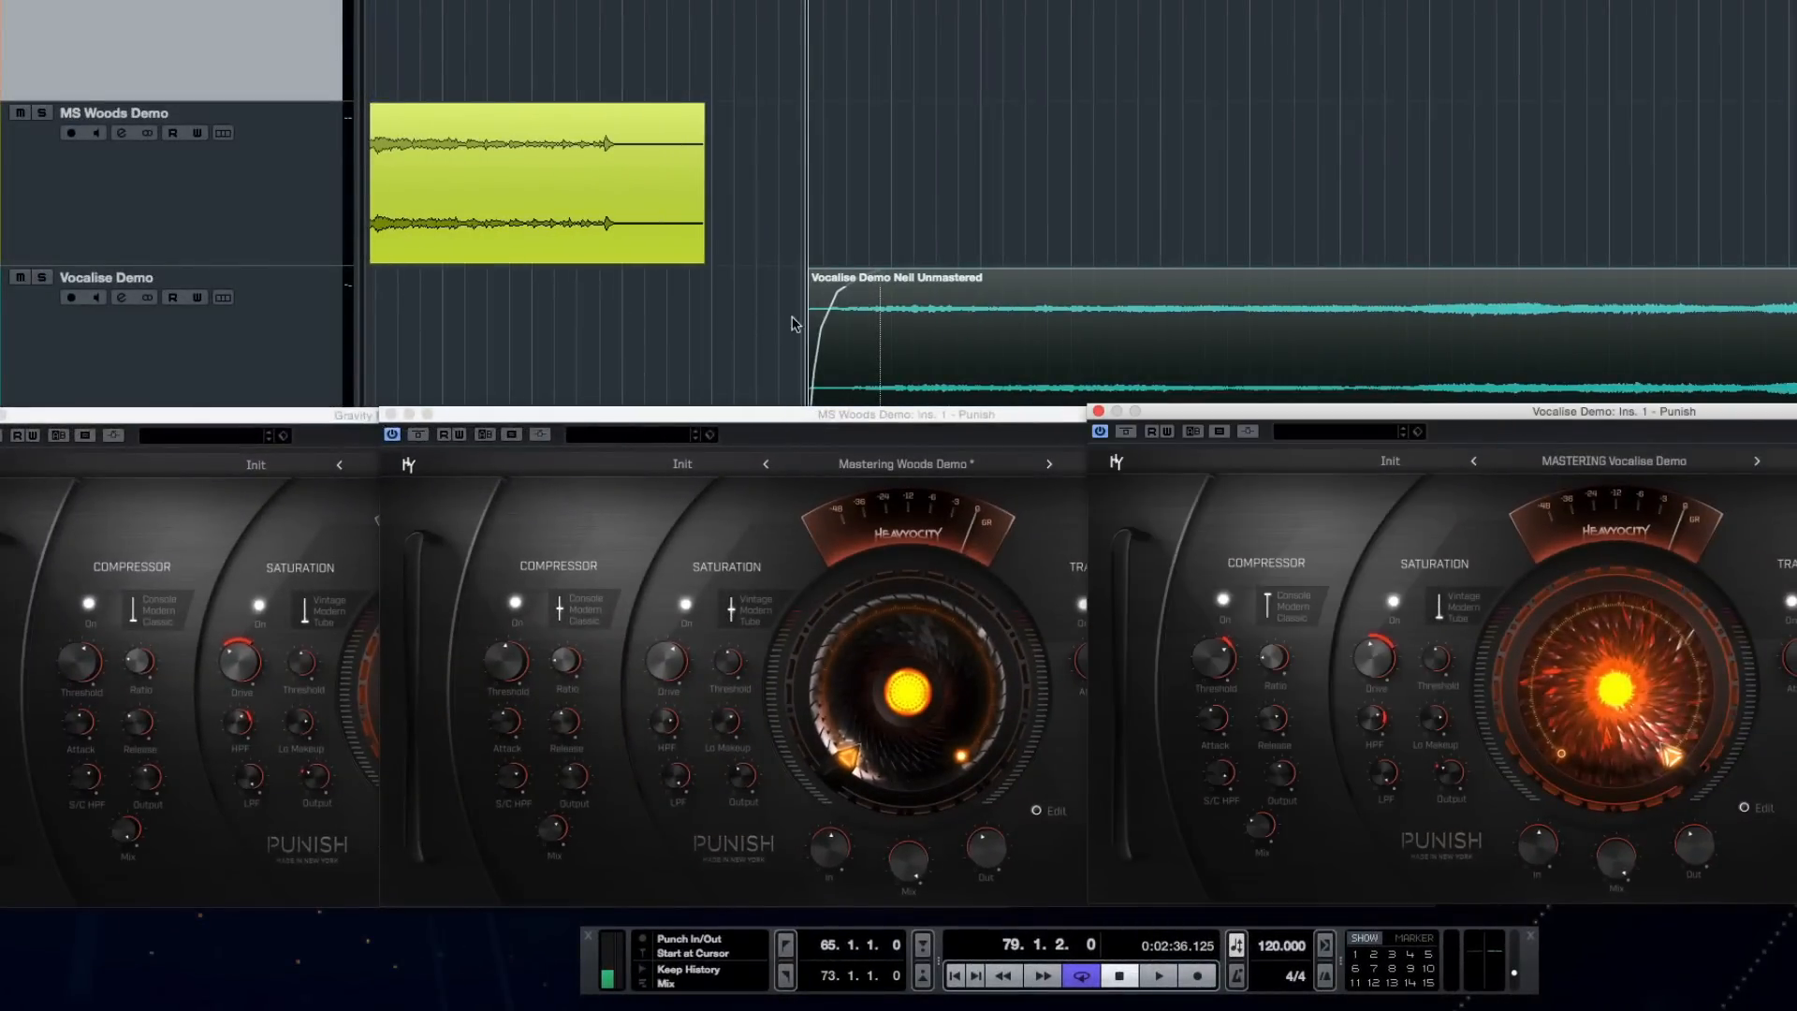
click(1125, 432)
key(space)
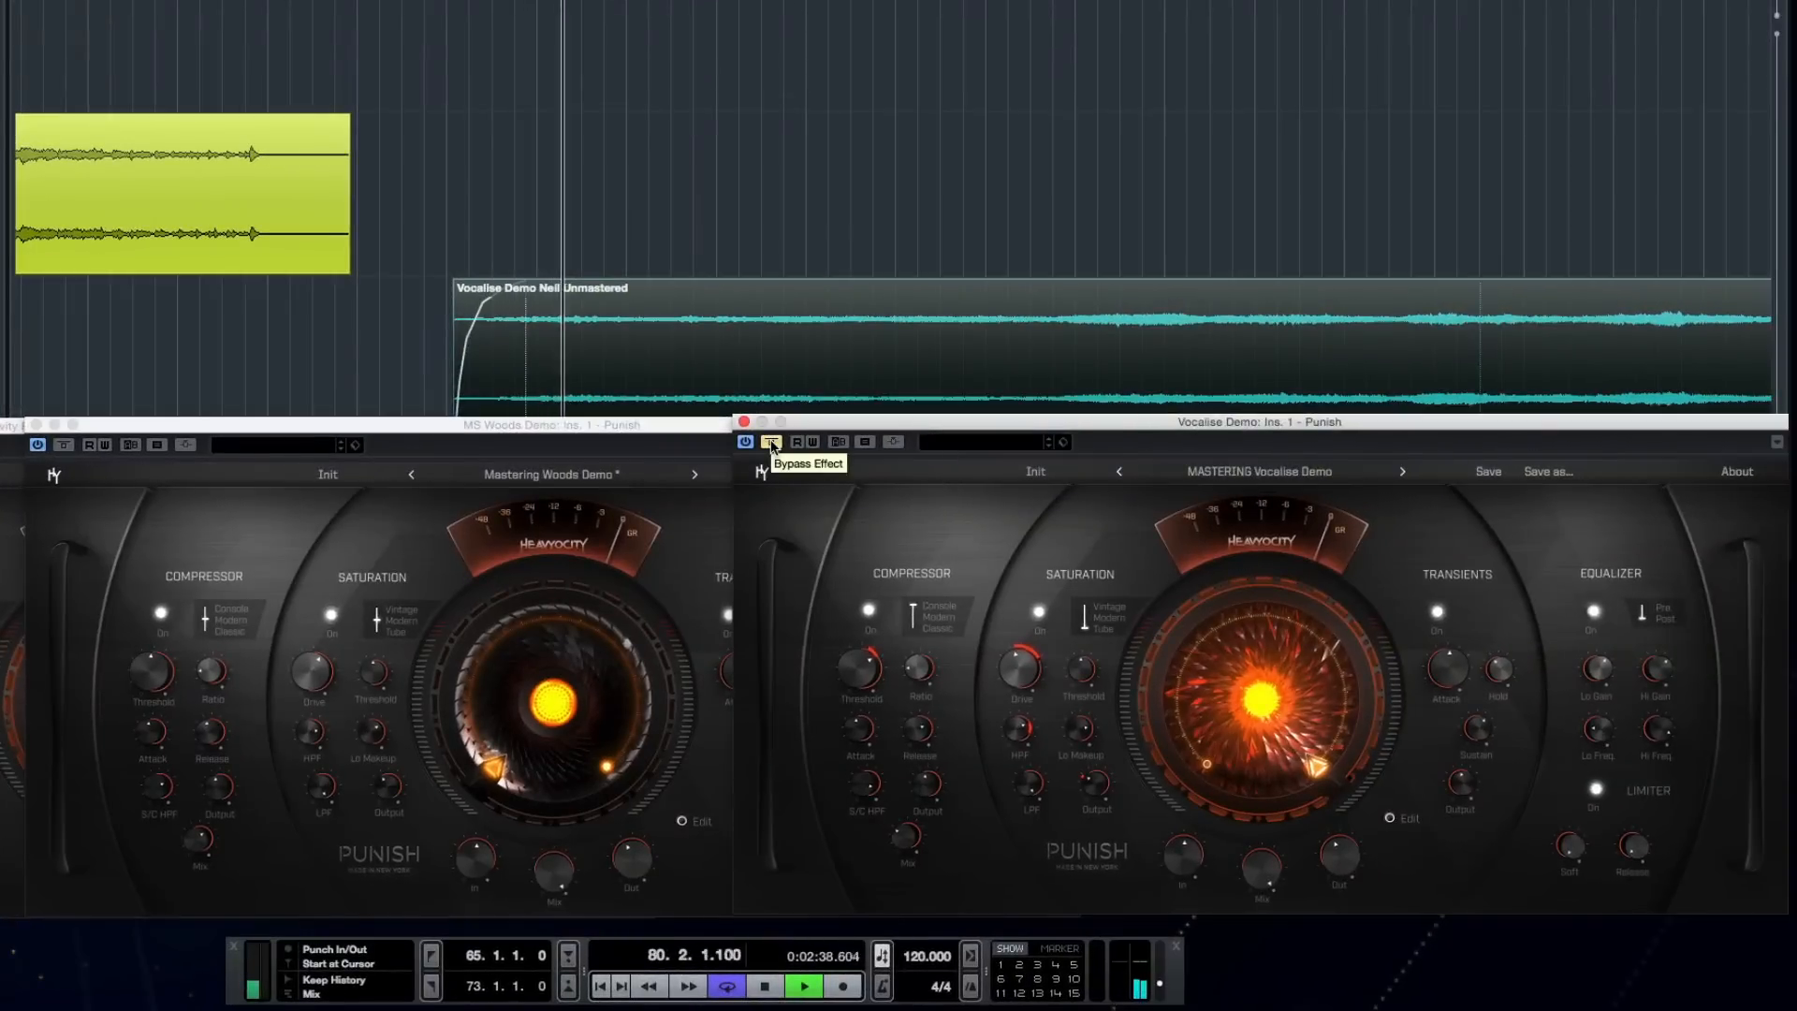
Step: Toggle the Vocalise Demo's Punish bypass during playback to compare the opening, ending with Punish active
click(772, 443)
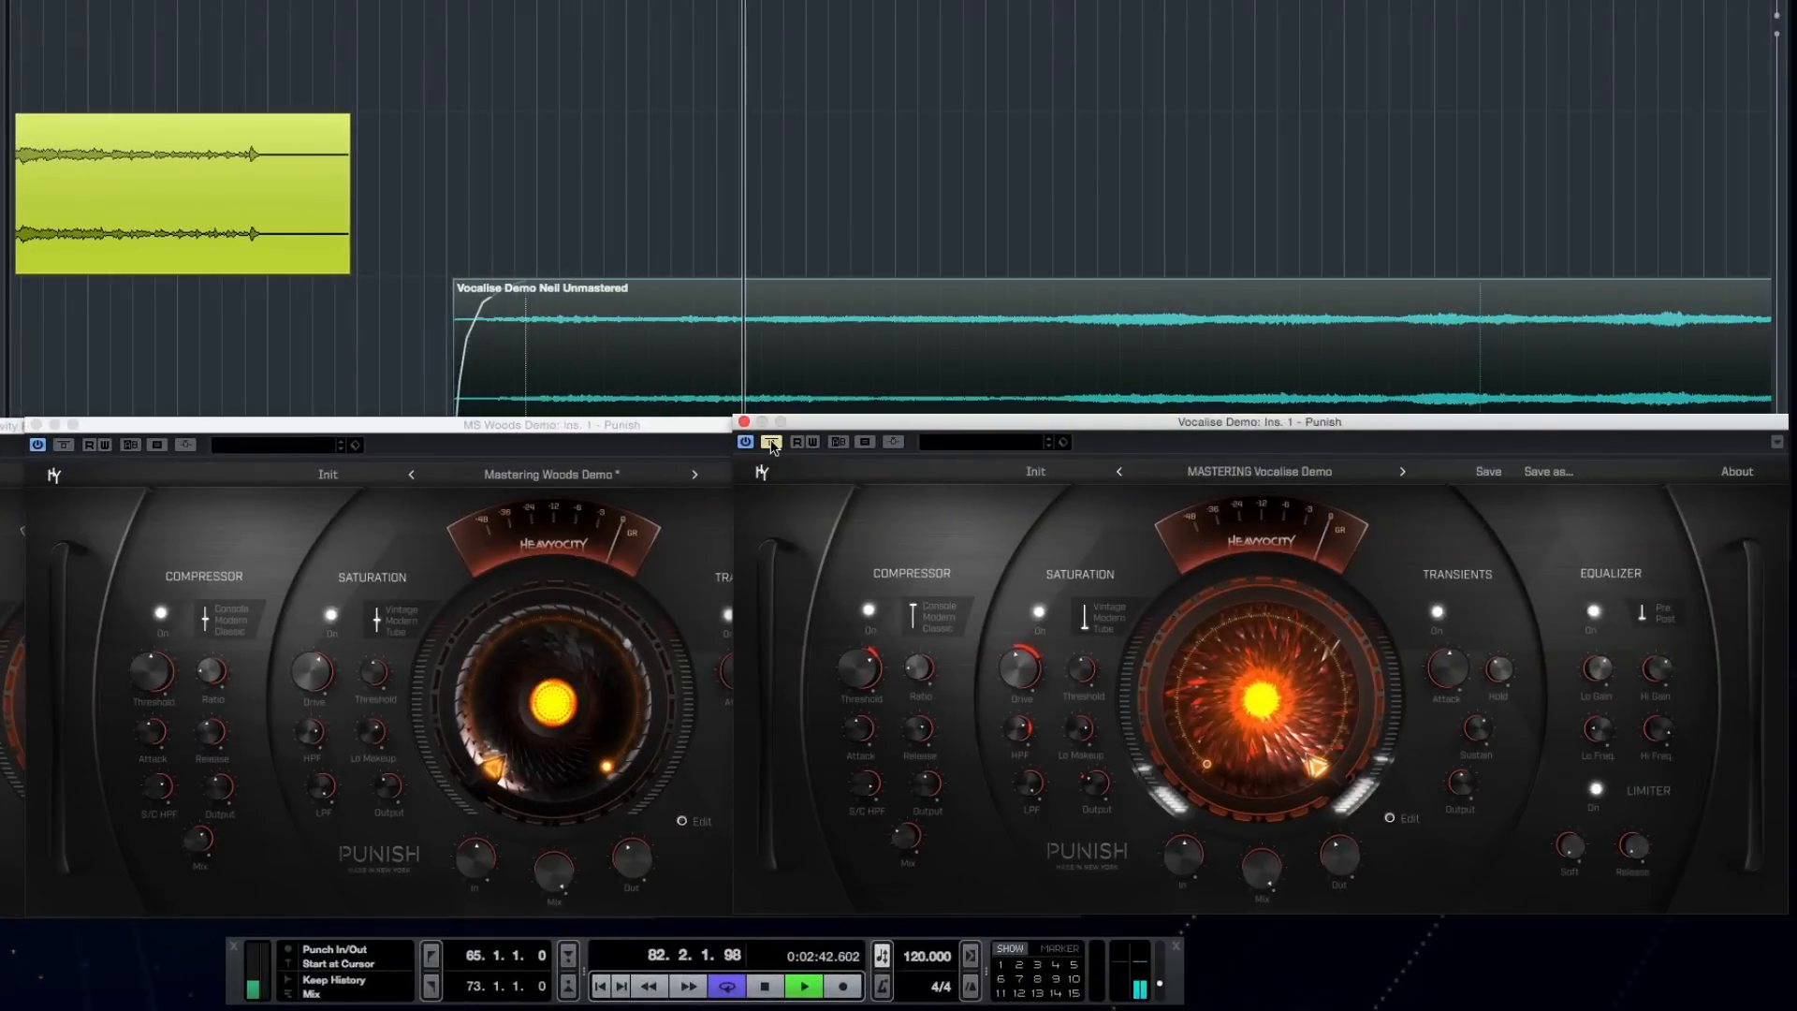
click(772, 444)
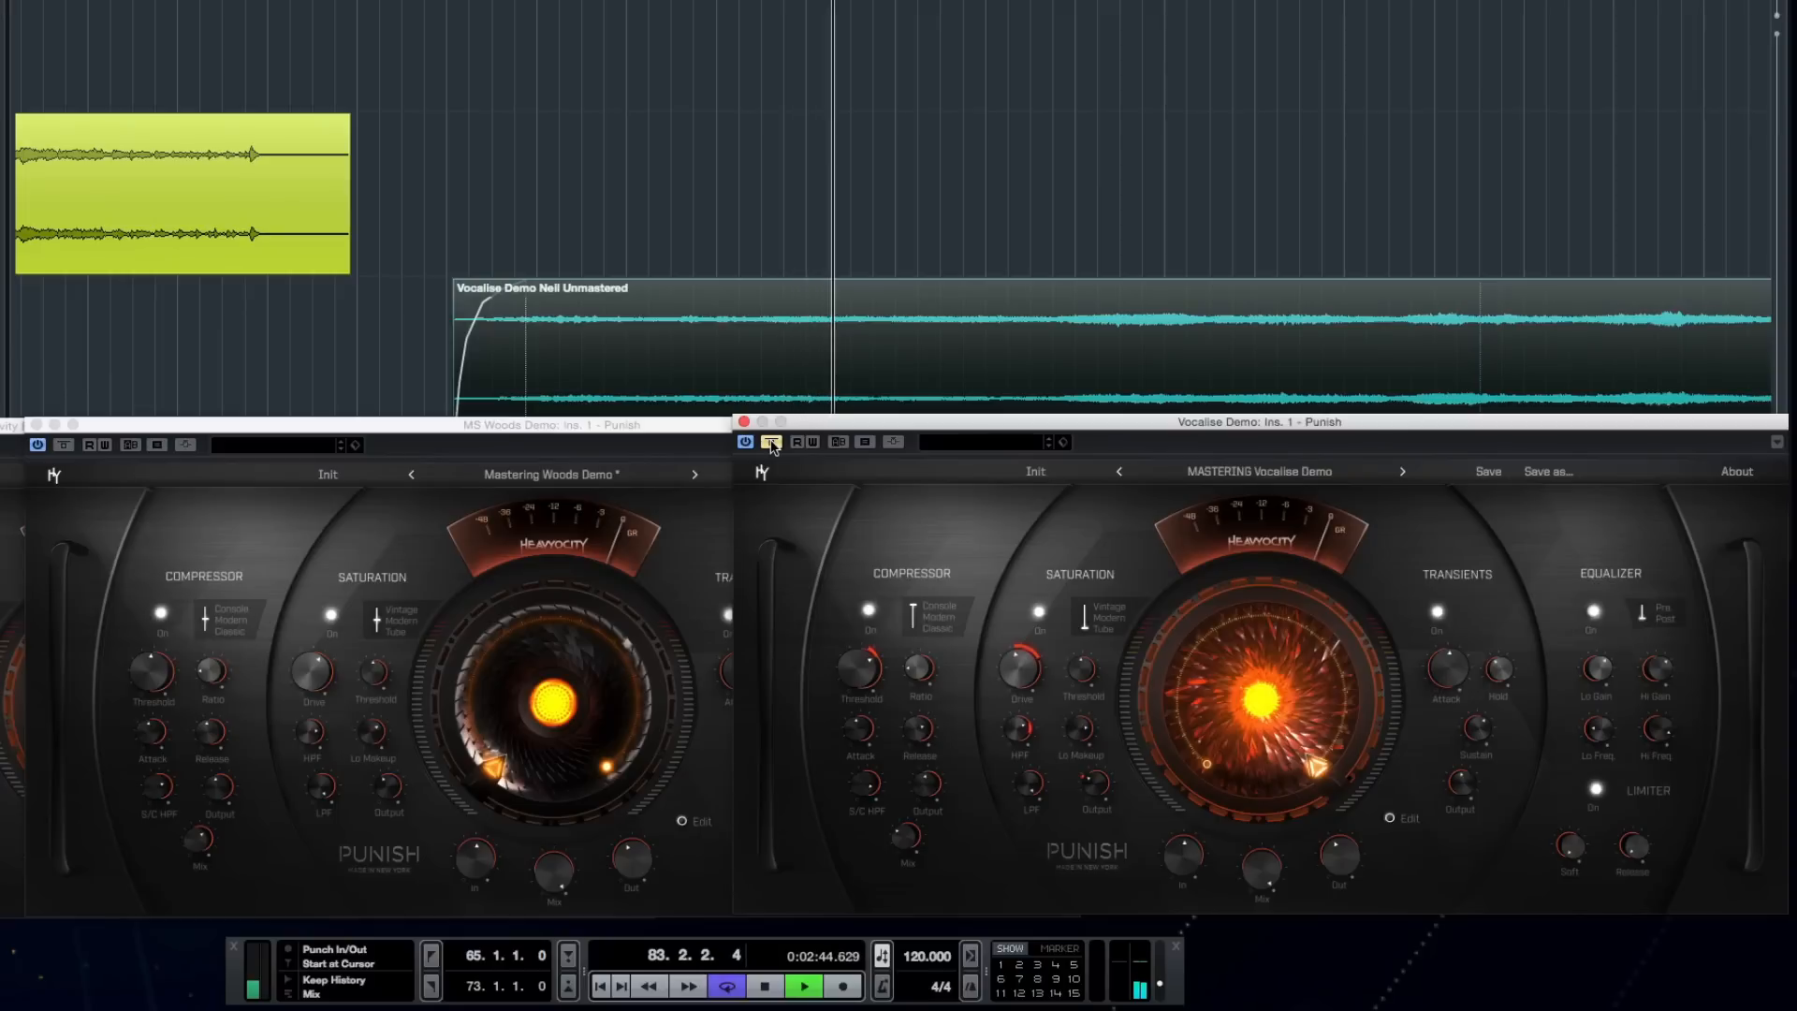
click(772, 444)
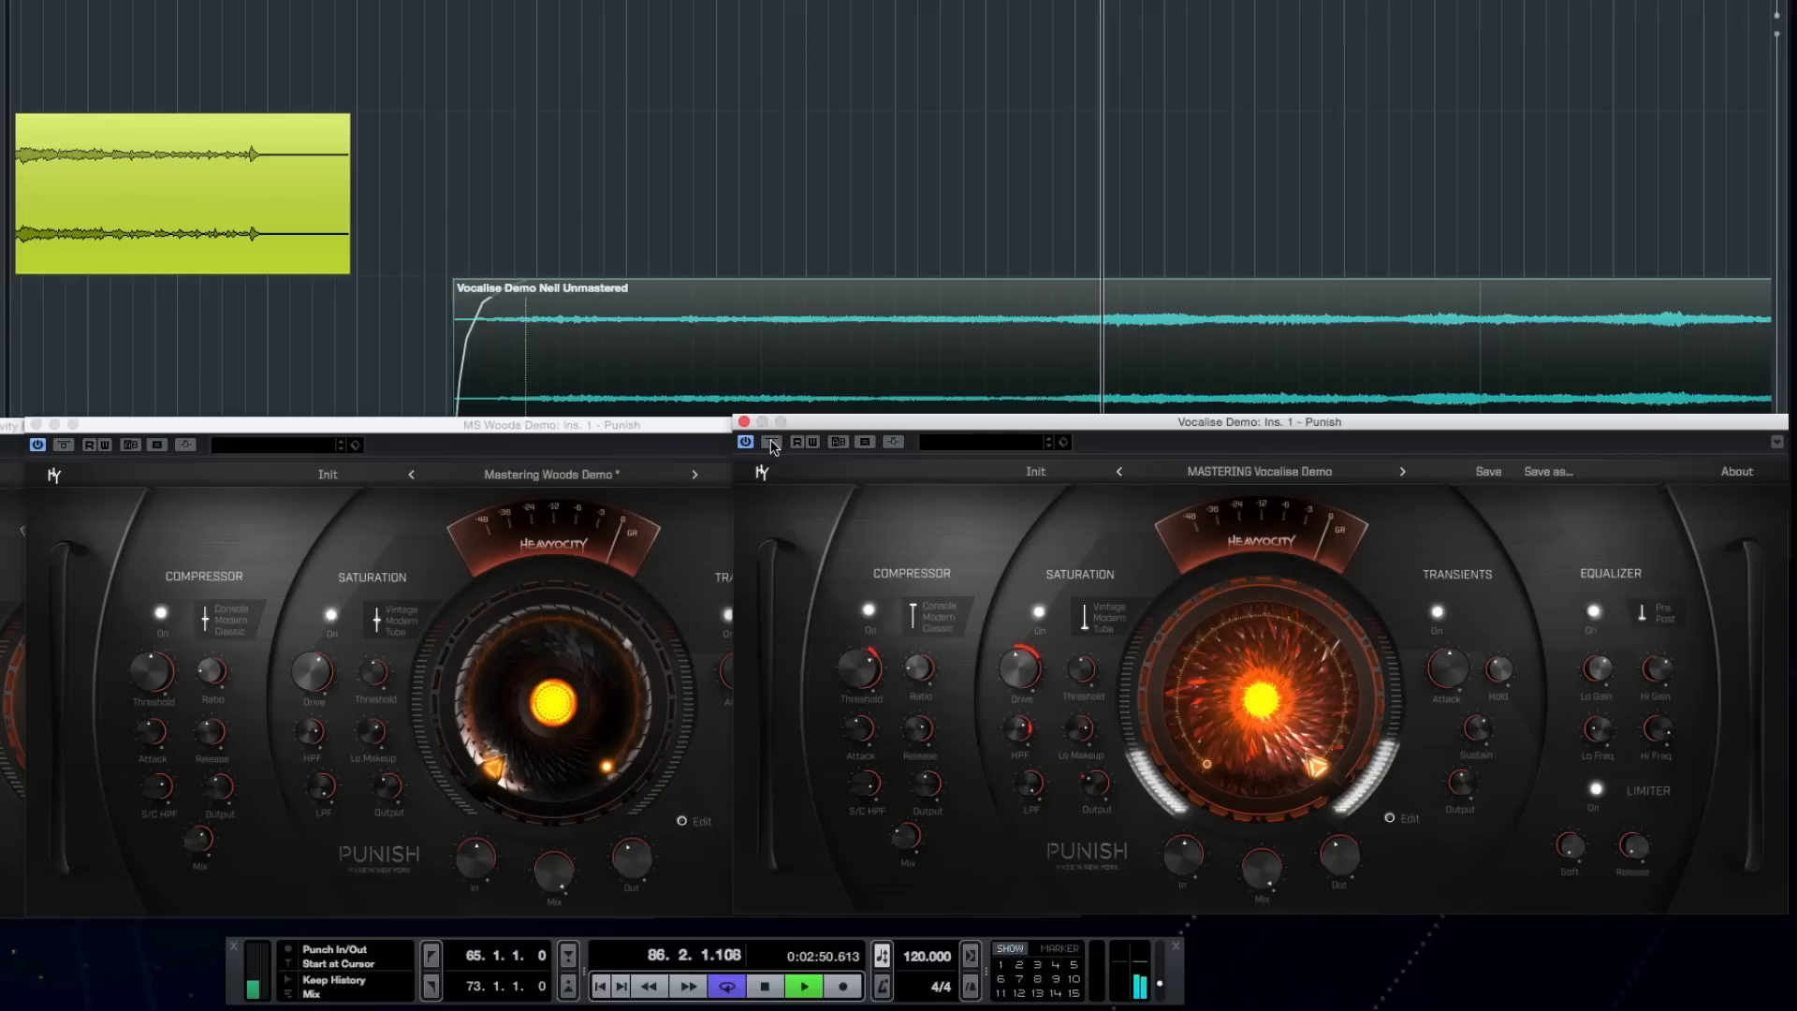
click(772, 443)
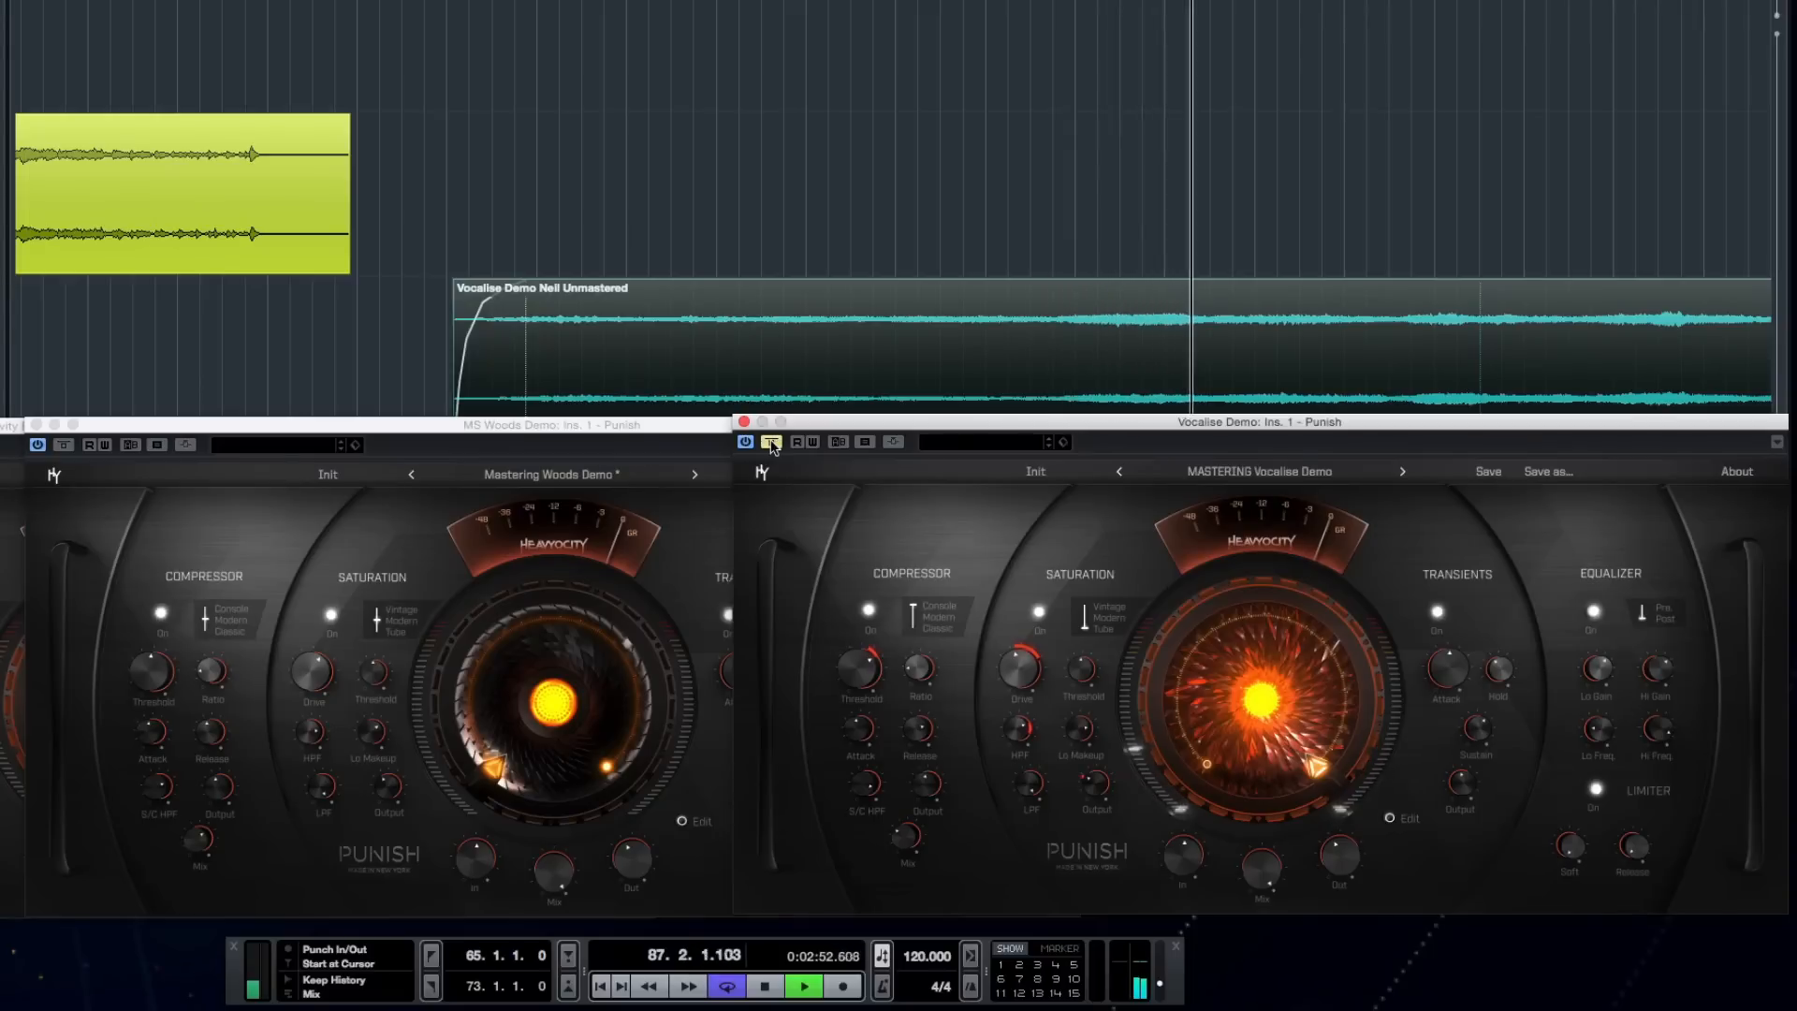
click(772, 443)
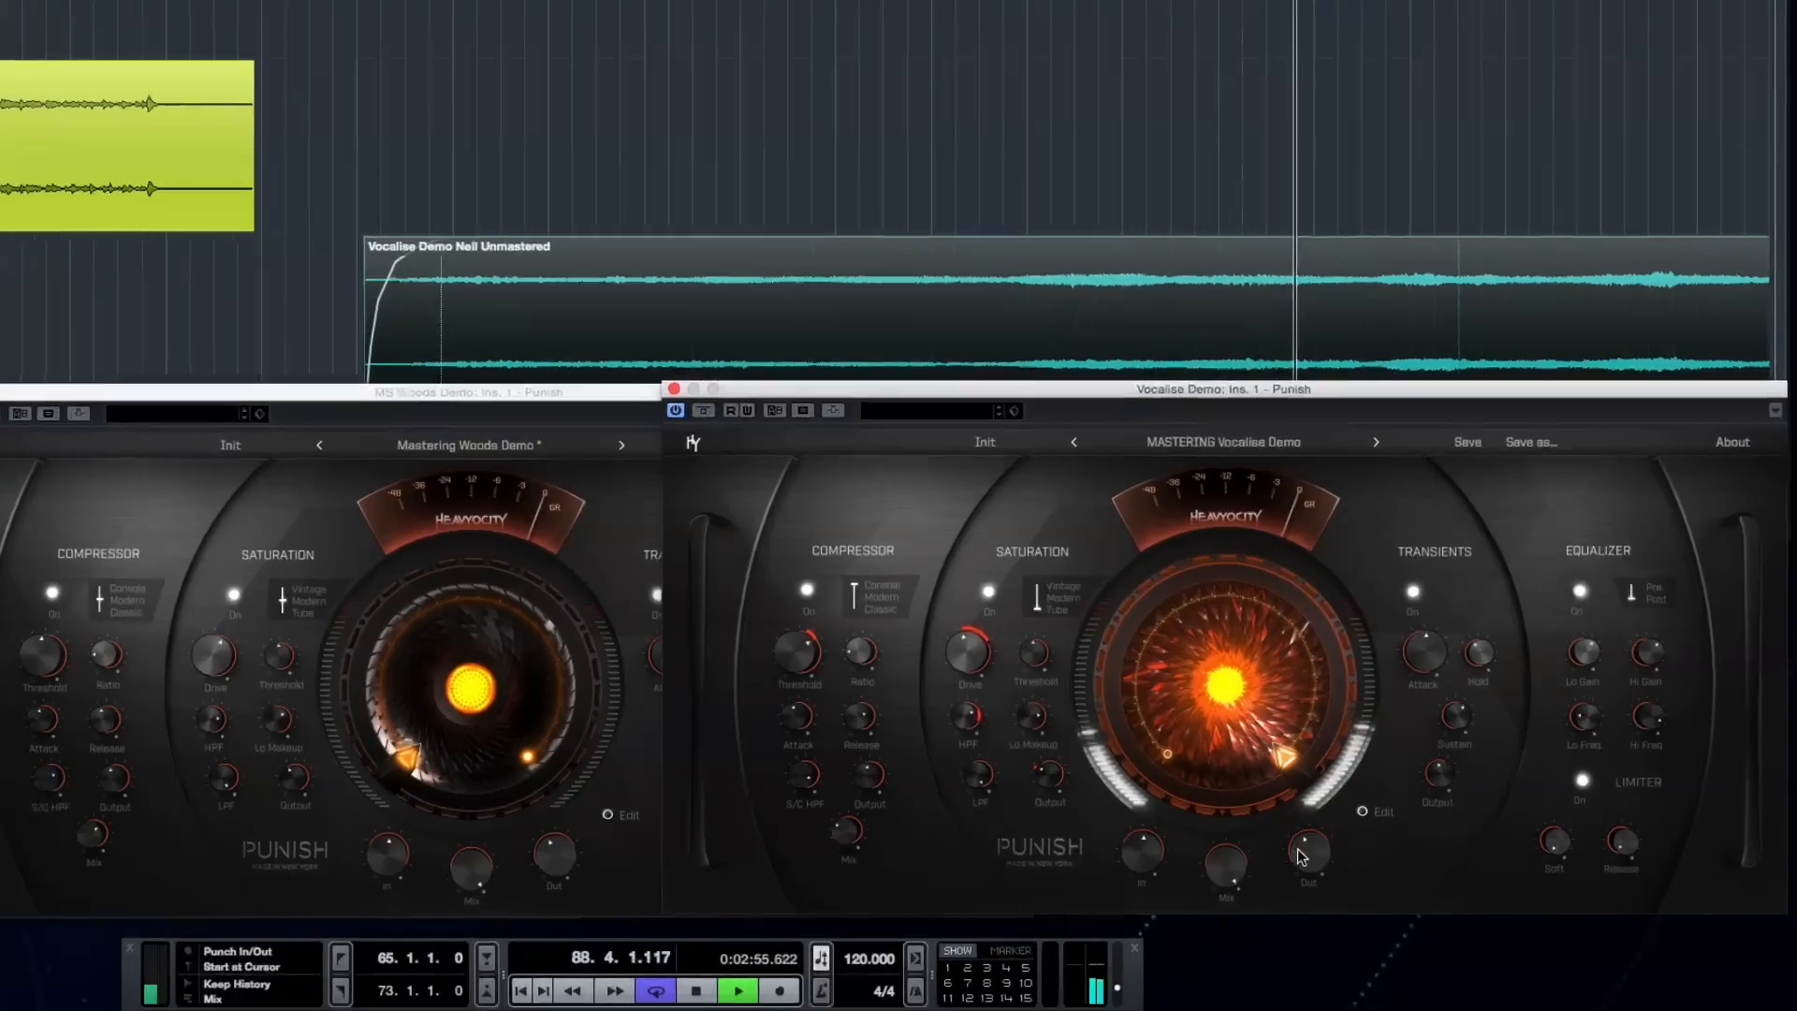
Step: Lower the Vocalise Demo's Punish Out Gain to -5.3 dB, checking the level against the bypassed sound during playback
drag(1330, 854, 1326, 862)
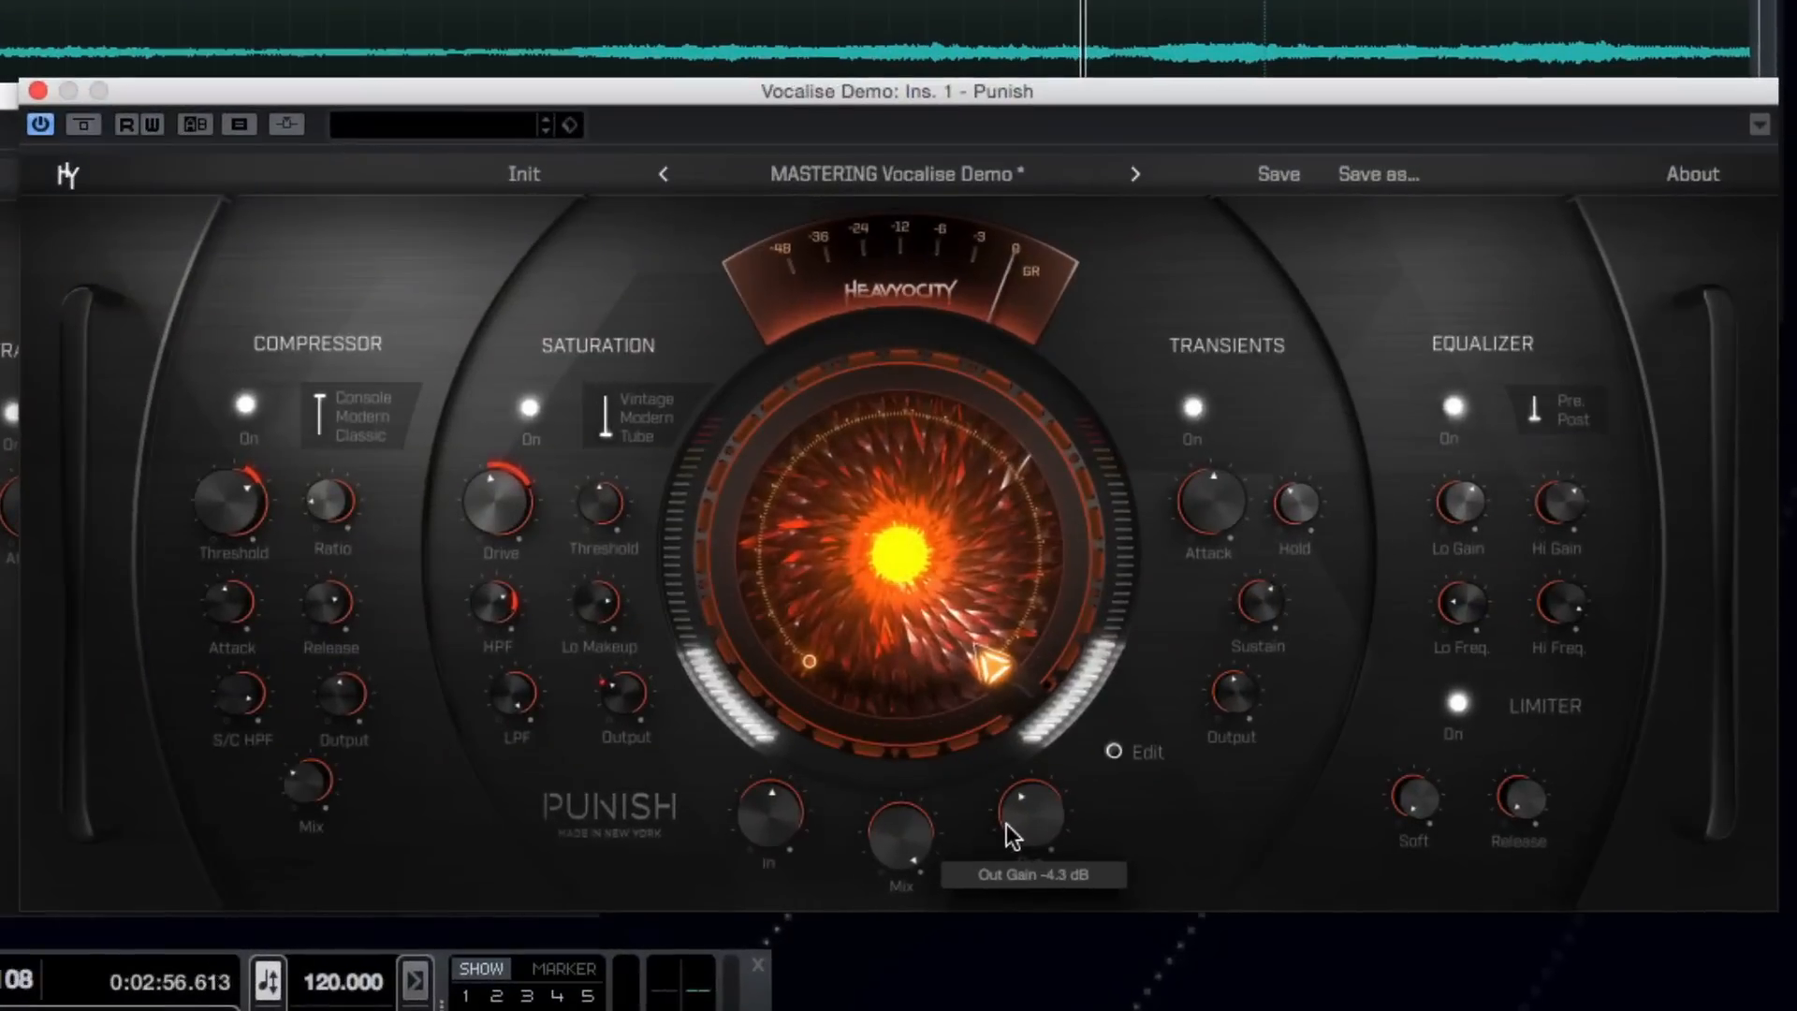
click(84, 129)
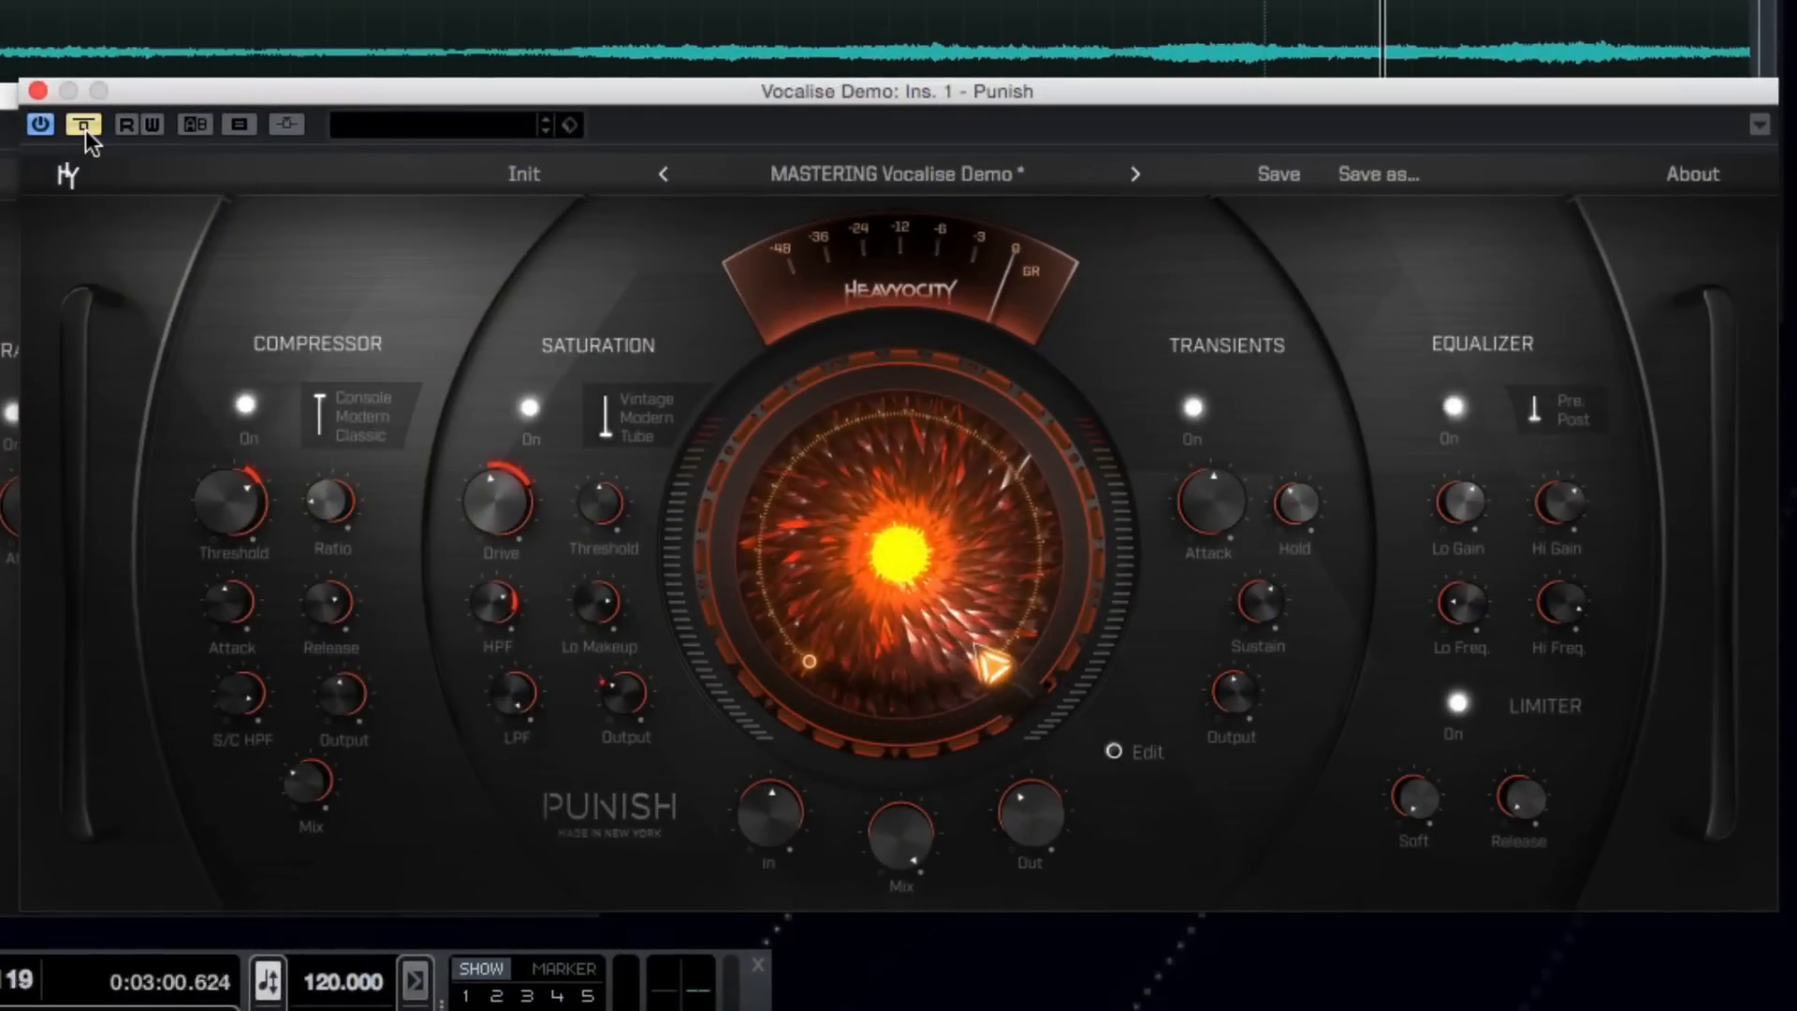
click(84, 127)
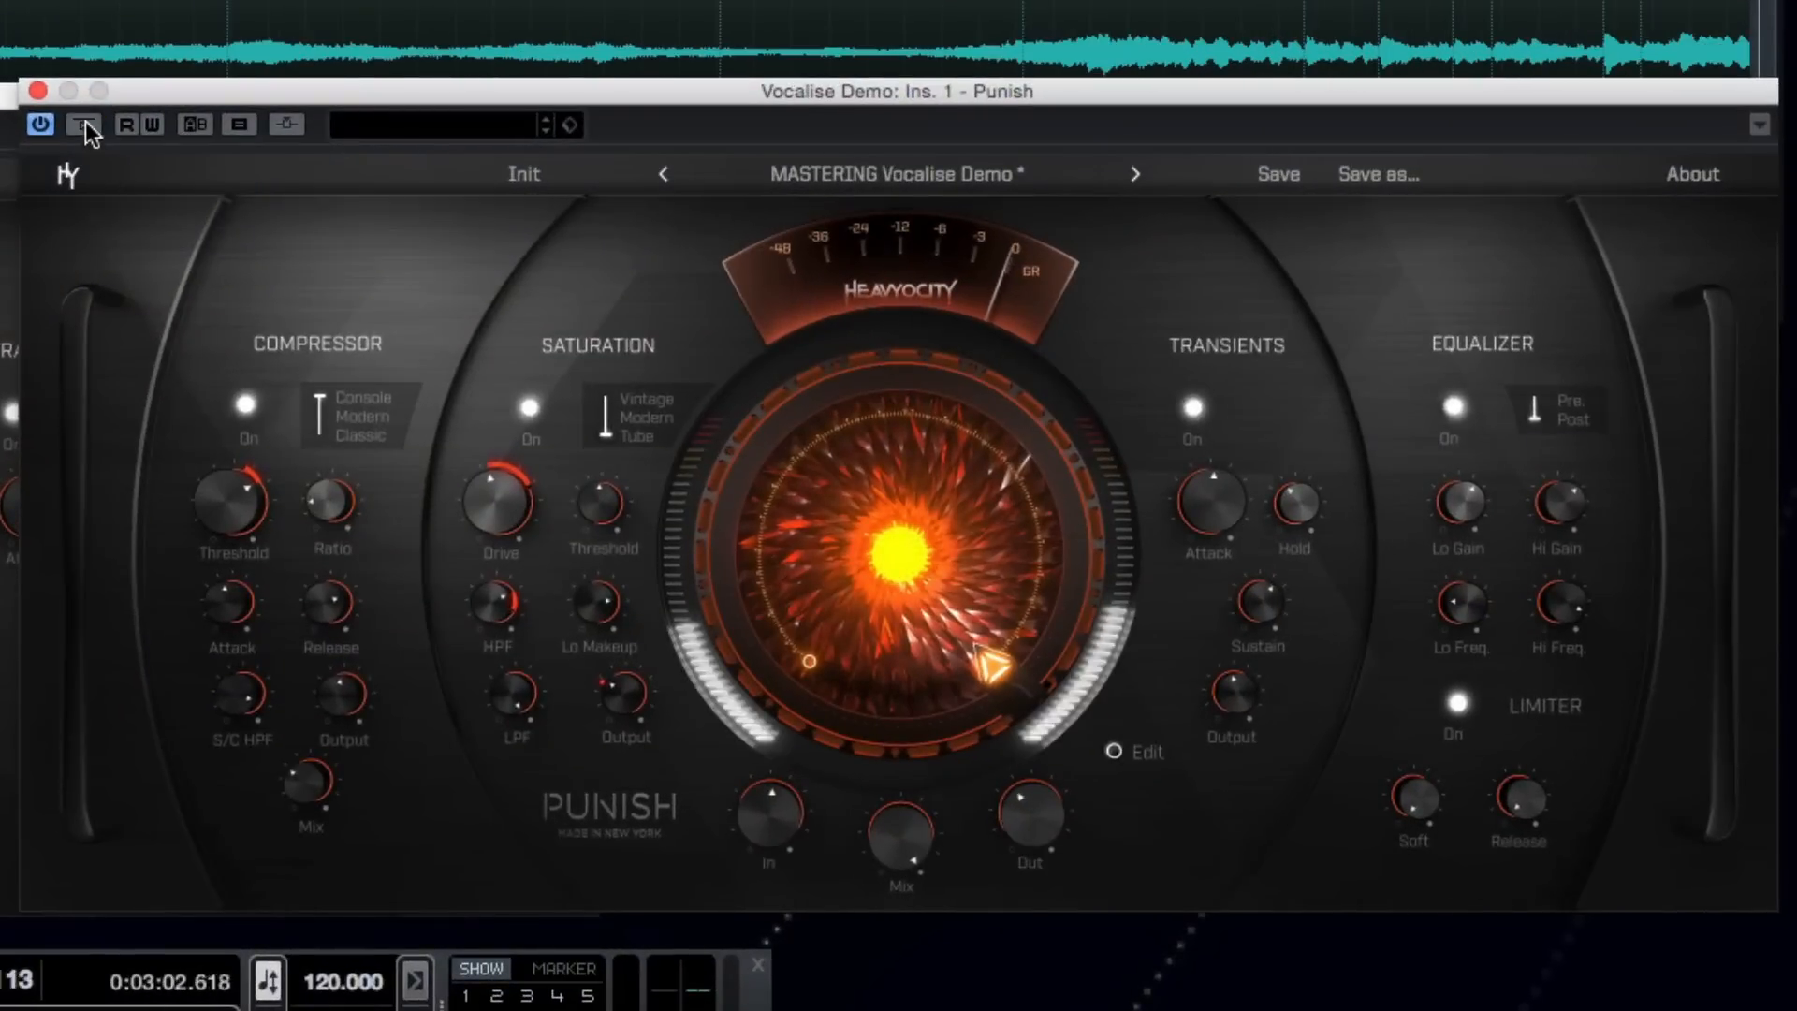
mouse_move(1013, 824)
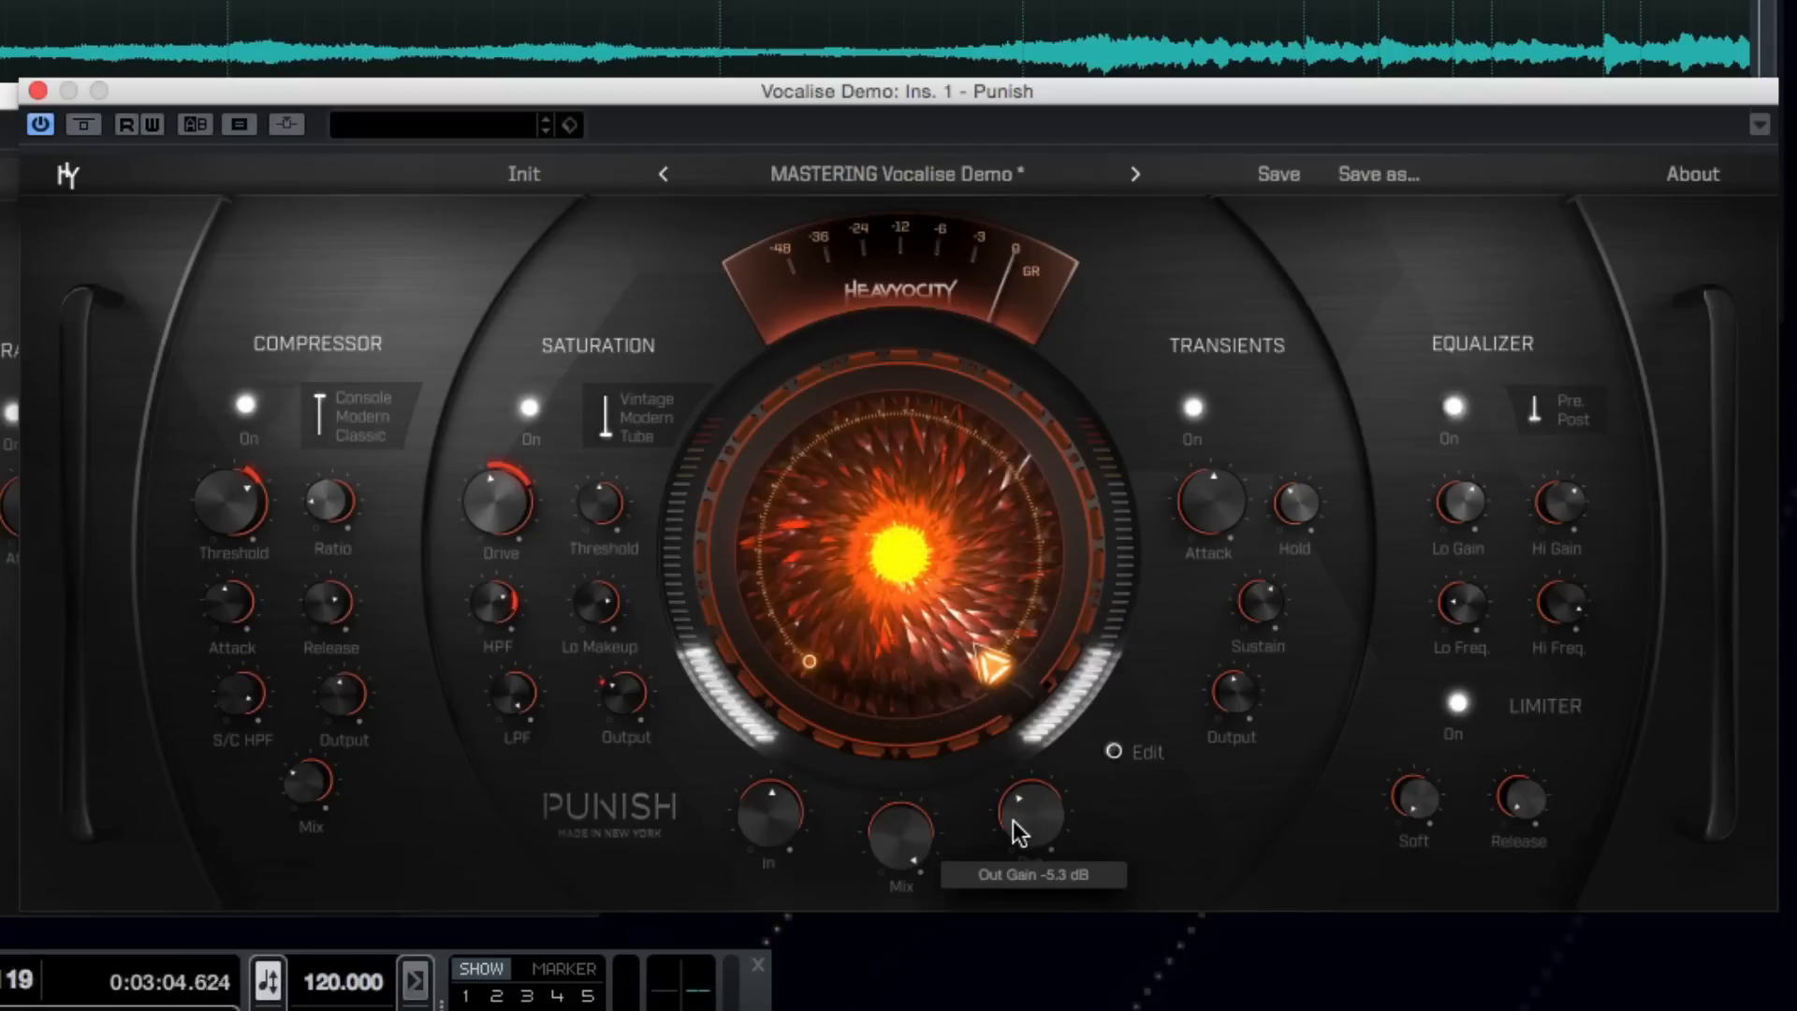
Step: Compare the Vocalise Demo repeatedly with Punish active and bypassed at the reduced output level, ending with Punish active and playback stopped
click(80, 128)
click(81, 128)
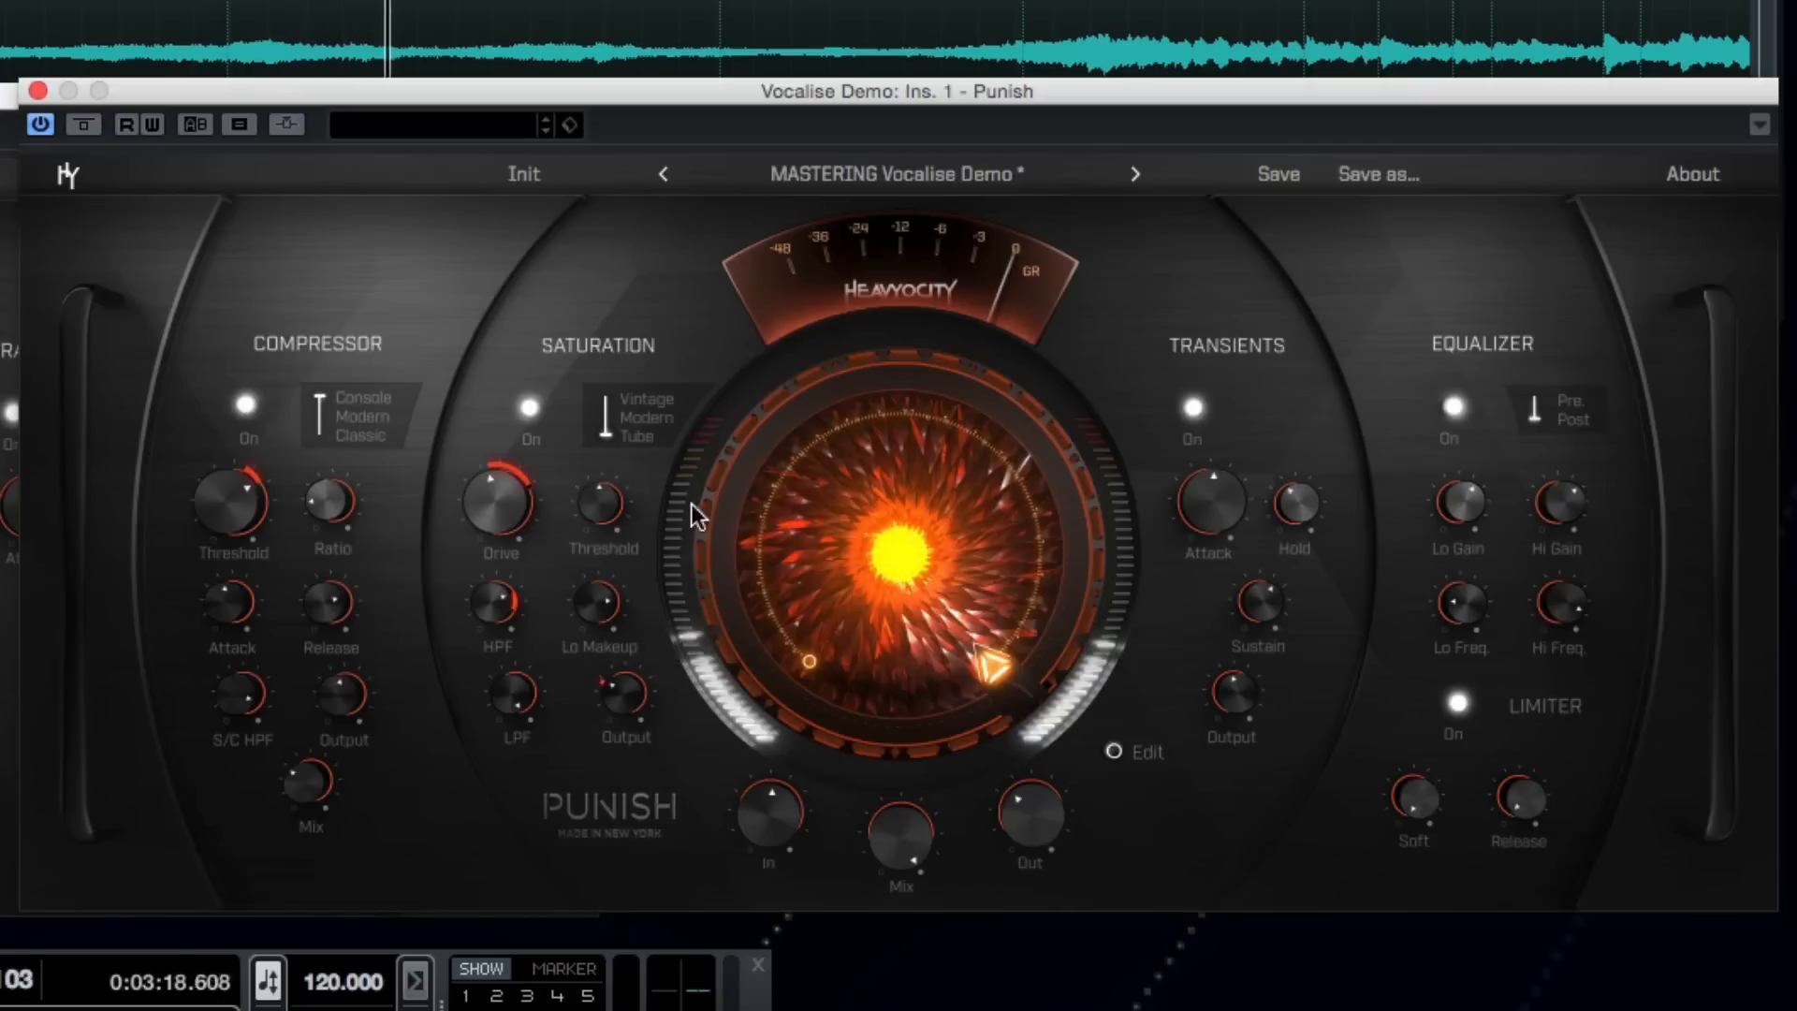
click(83, 129)
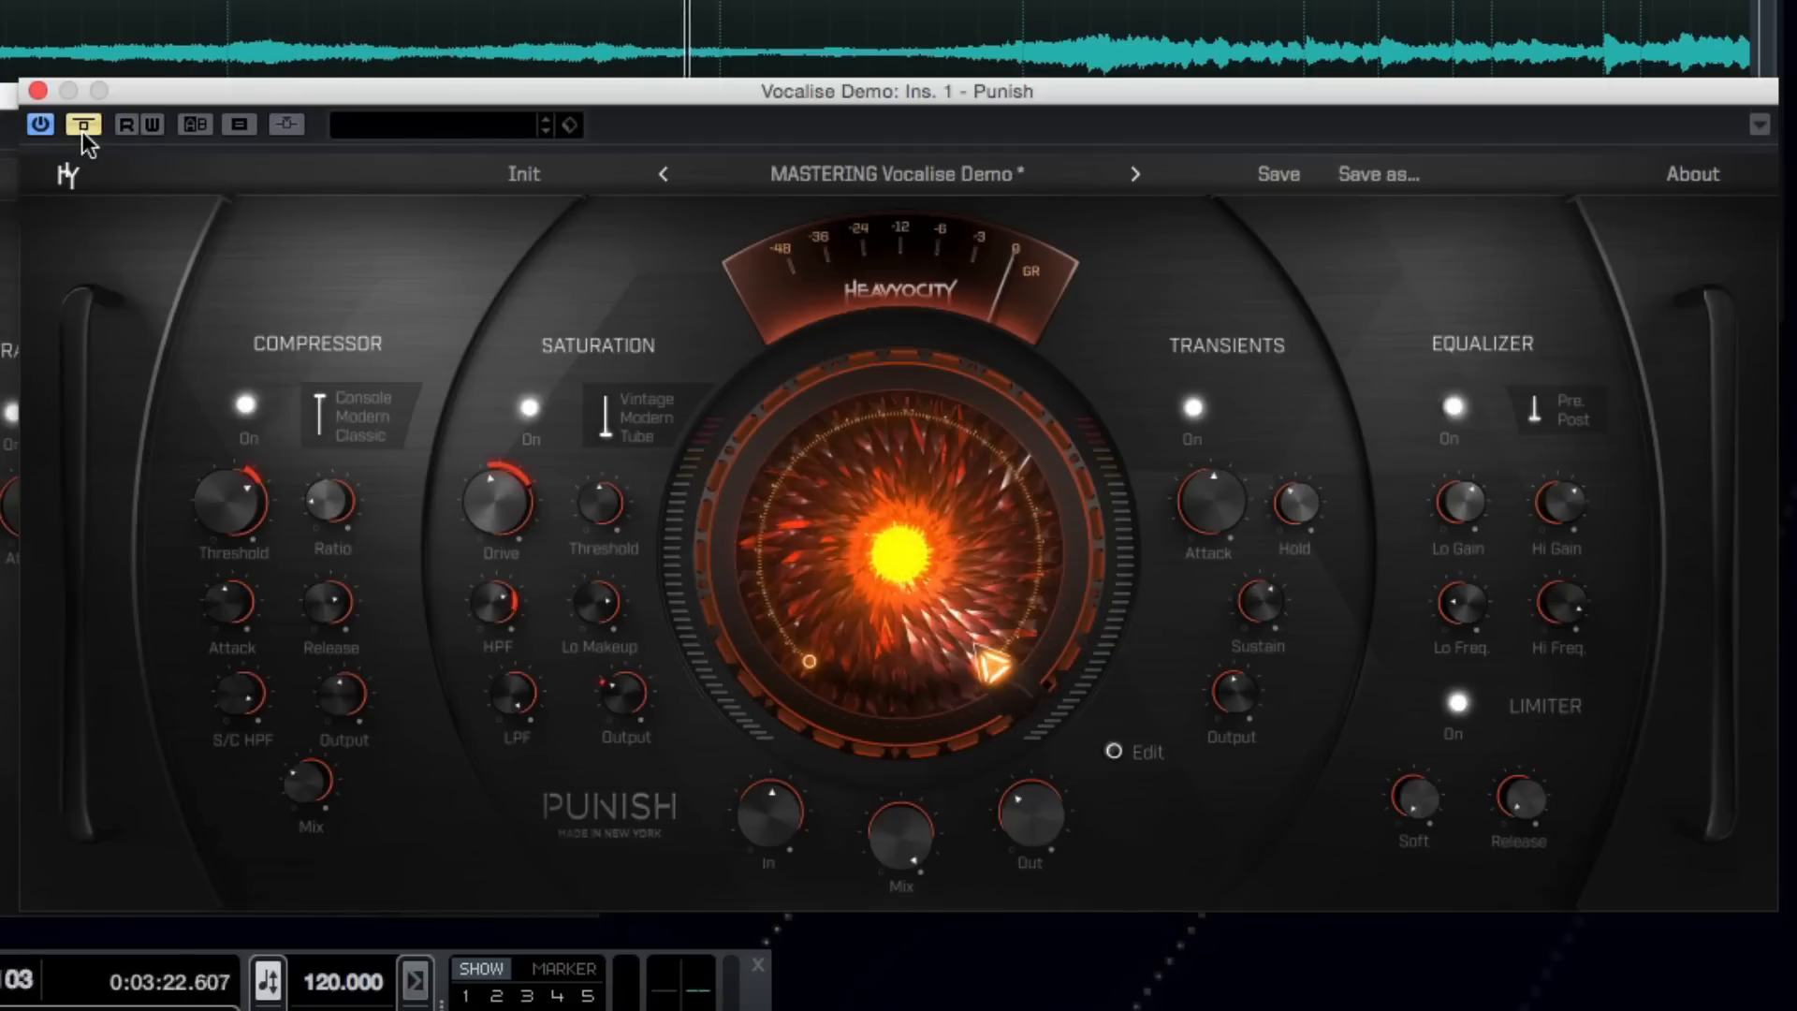
click(83, 128)
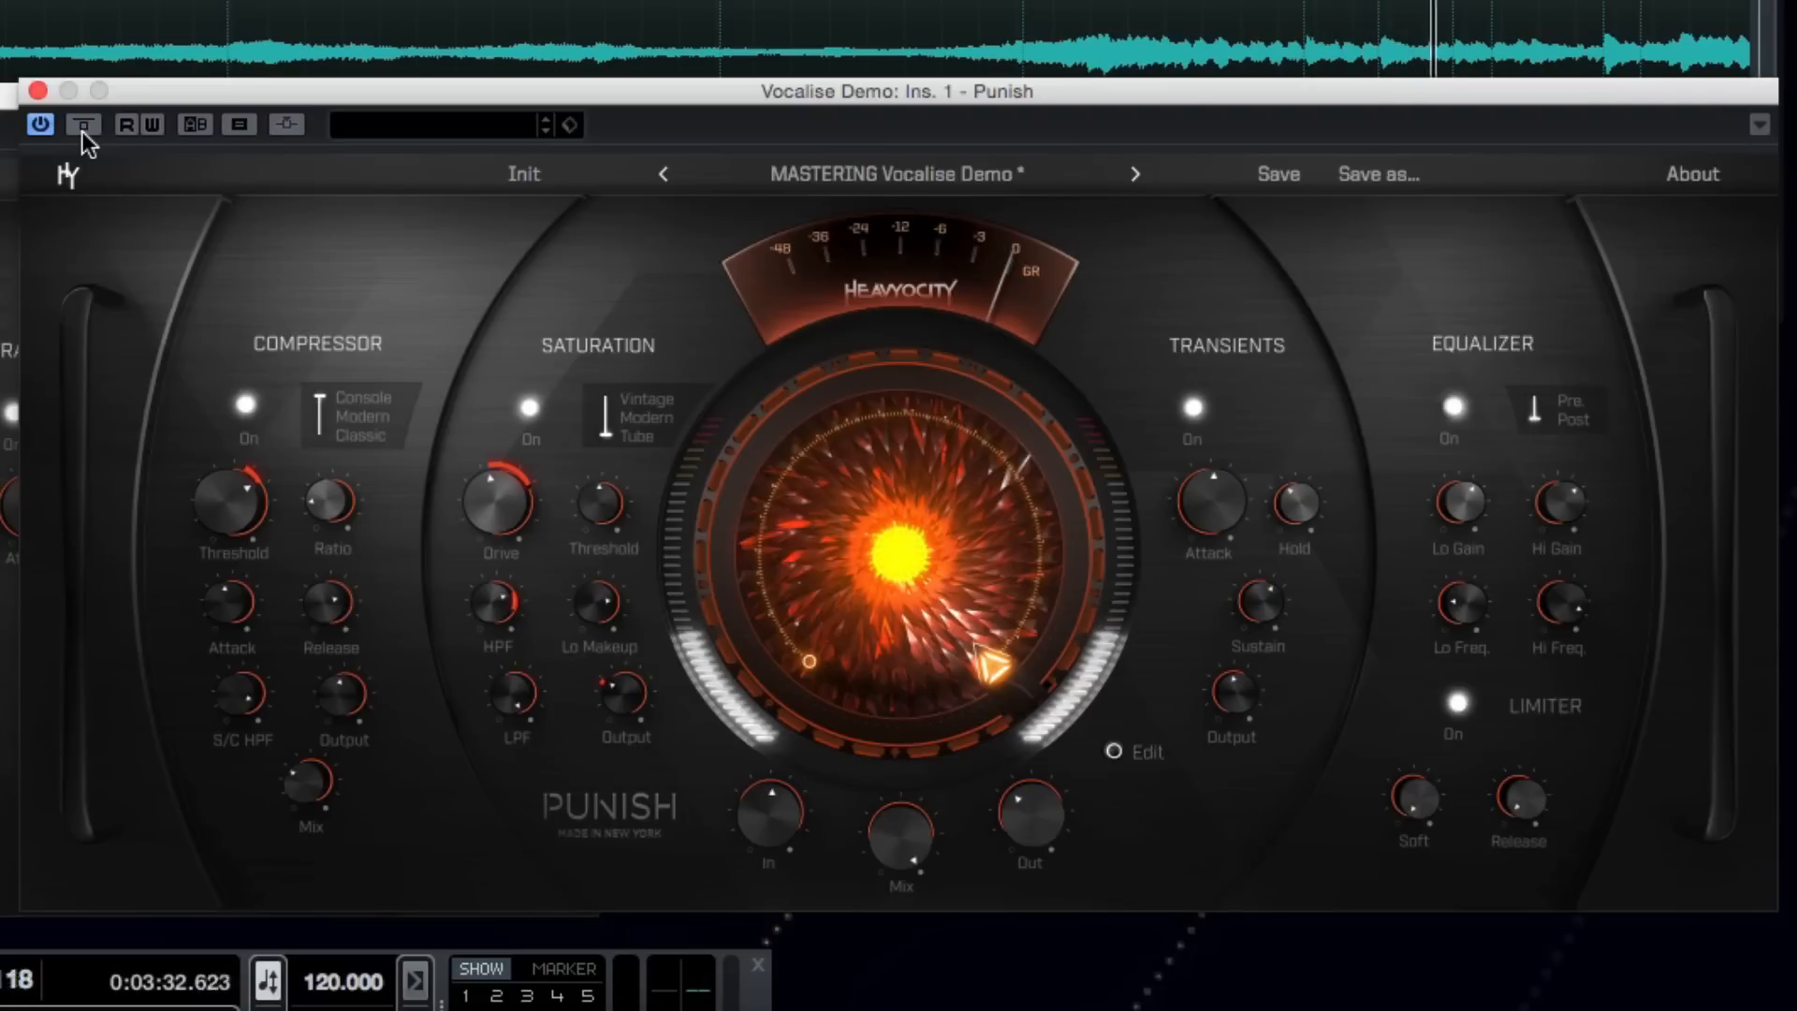
click(84, 137)
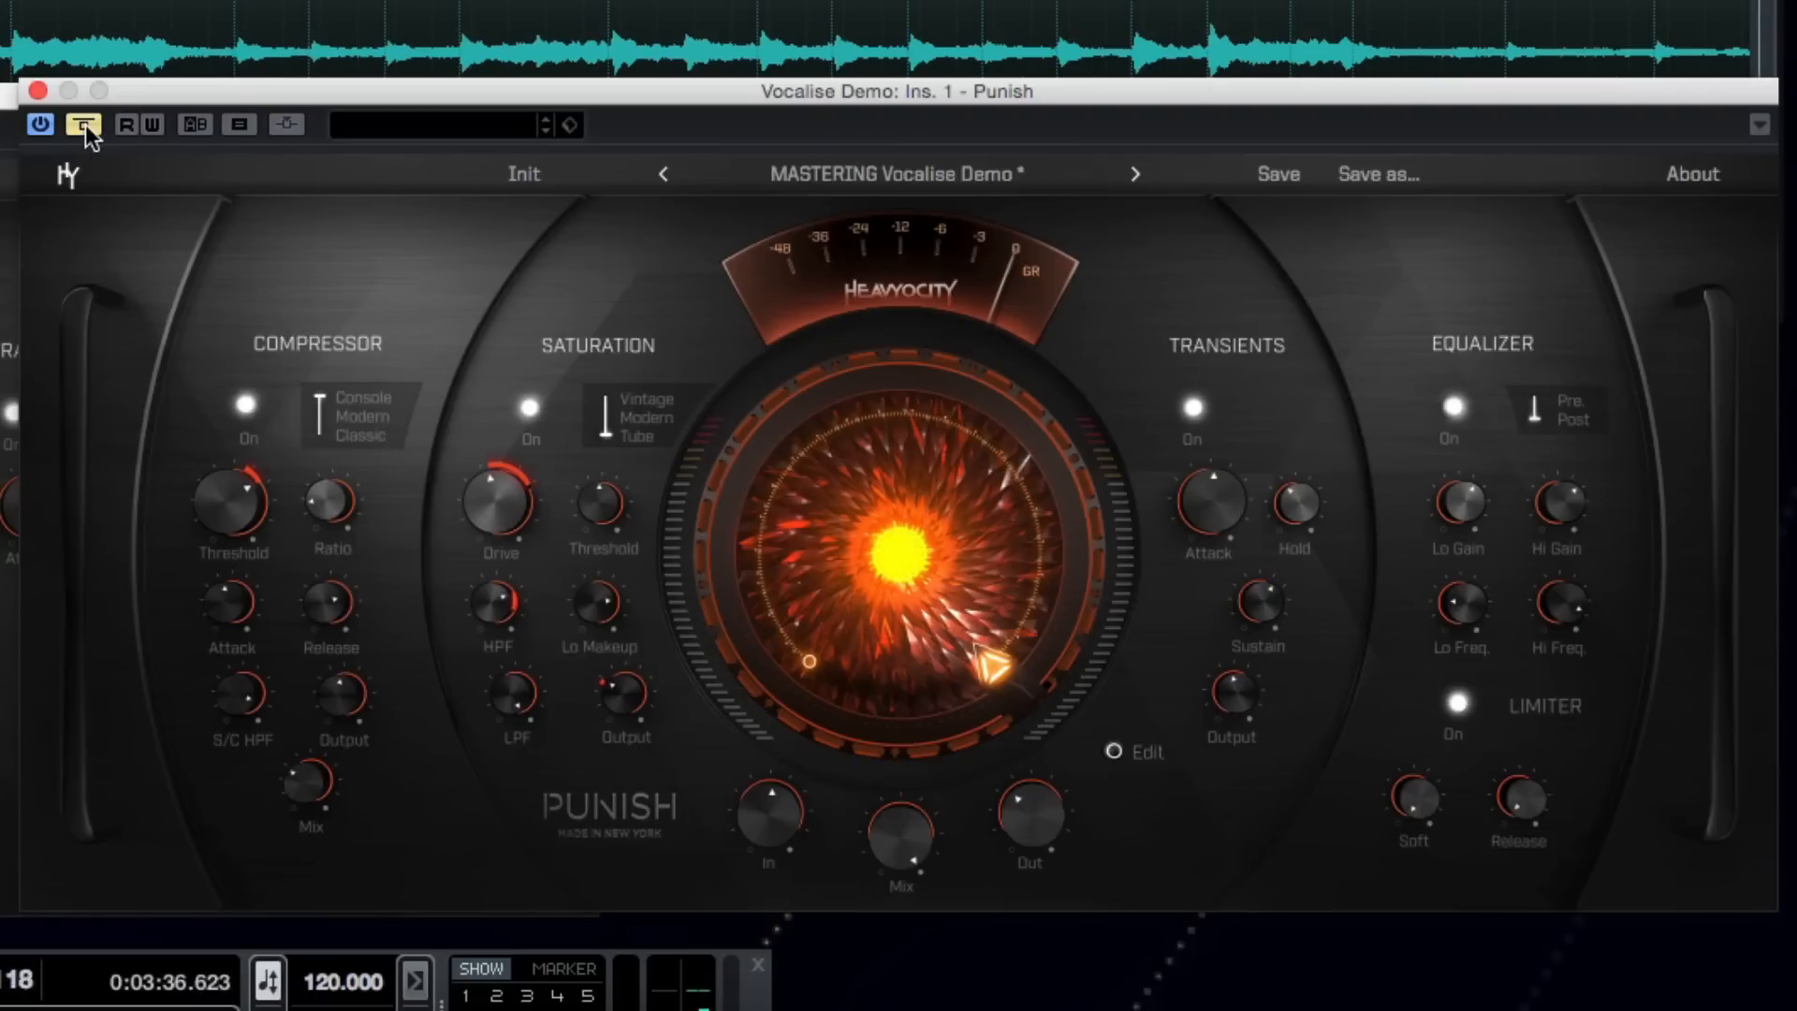
click(86, 131)
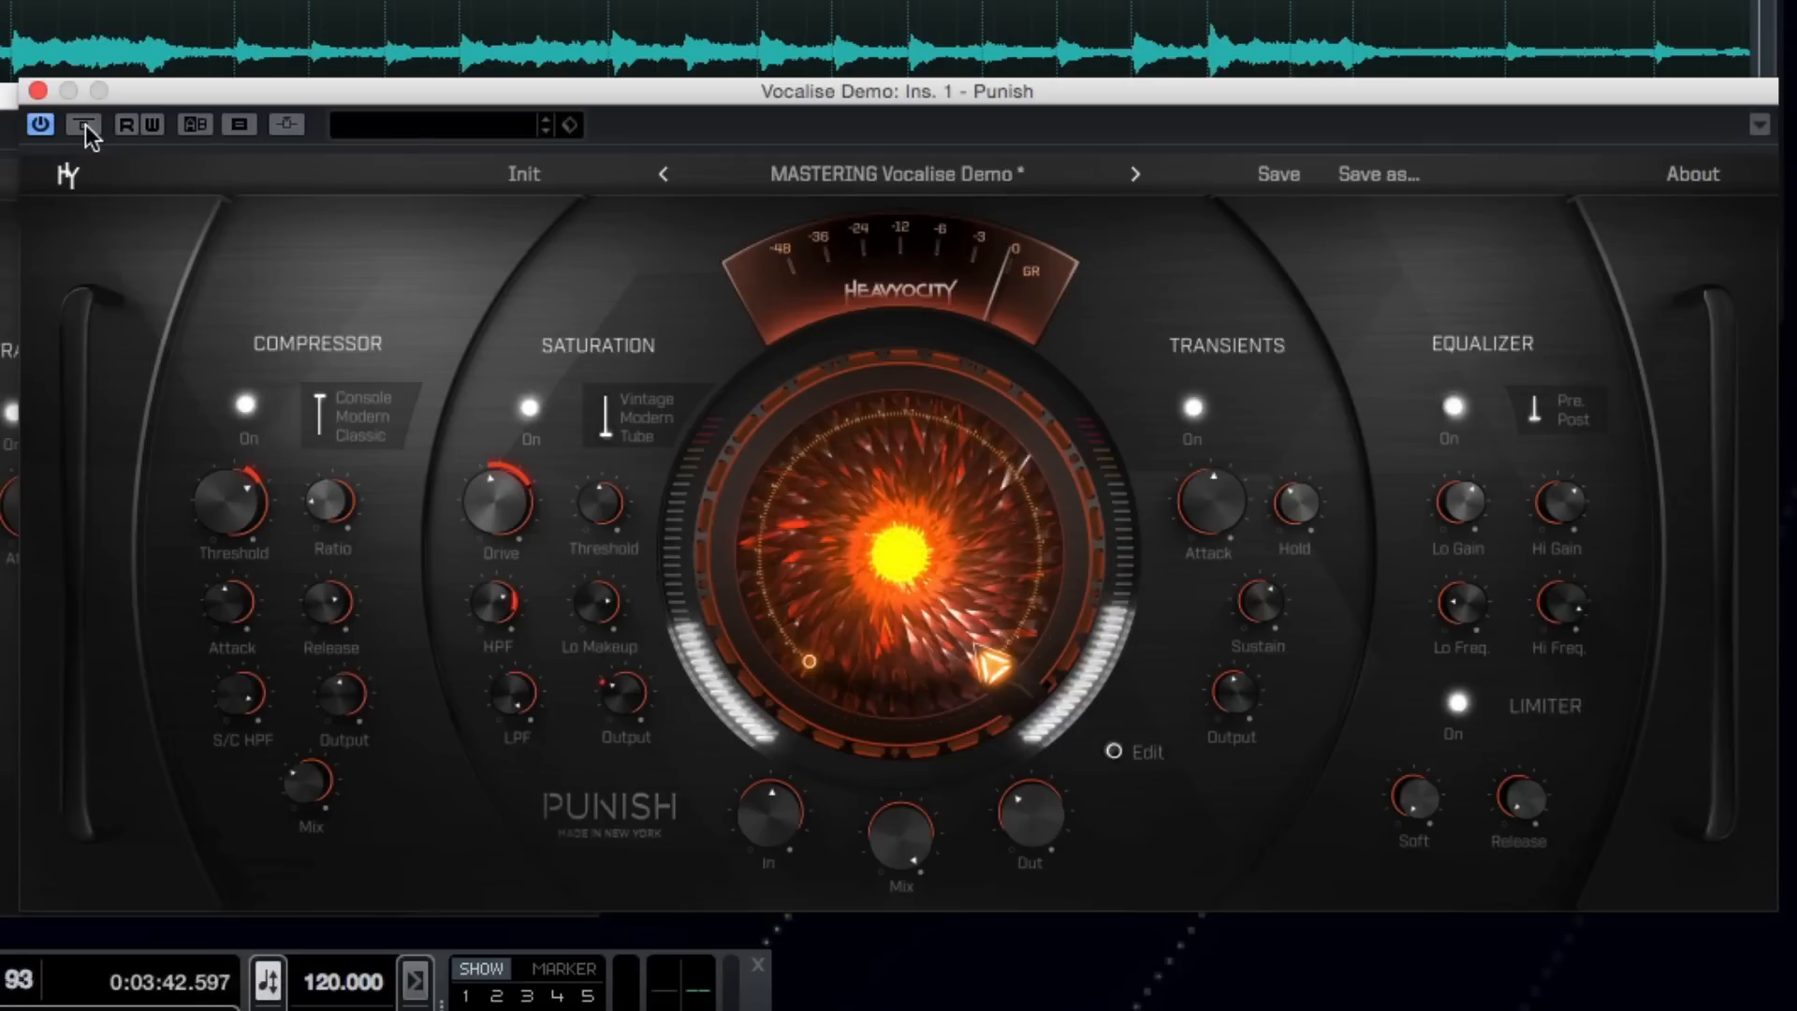
click(86, 131)
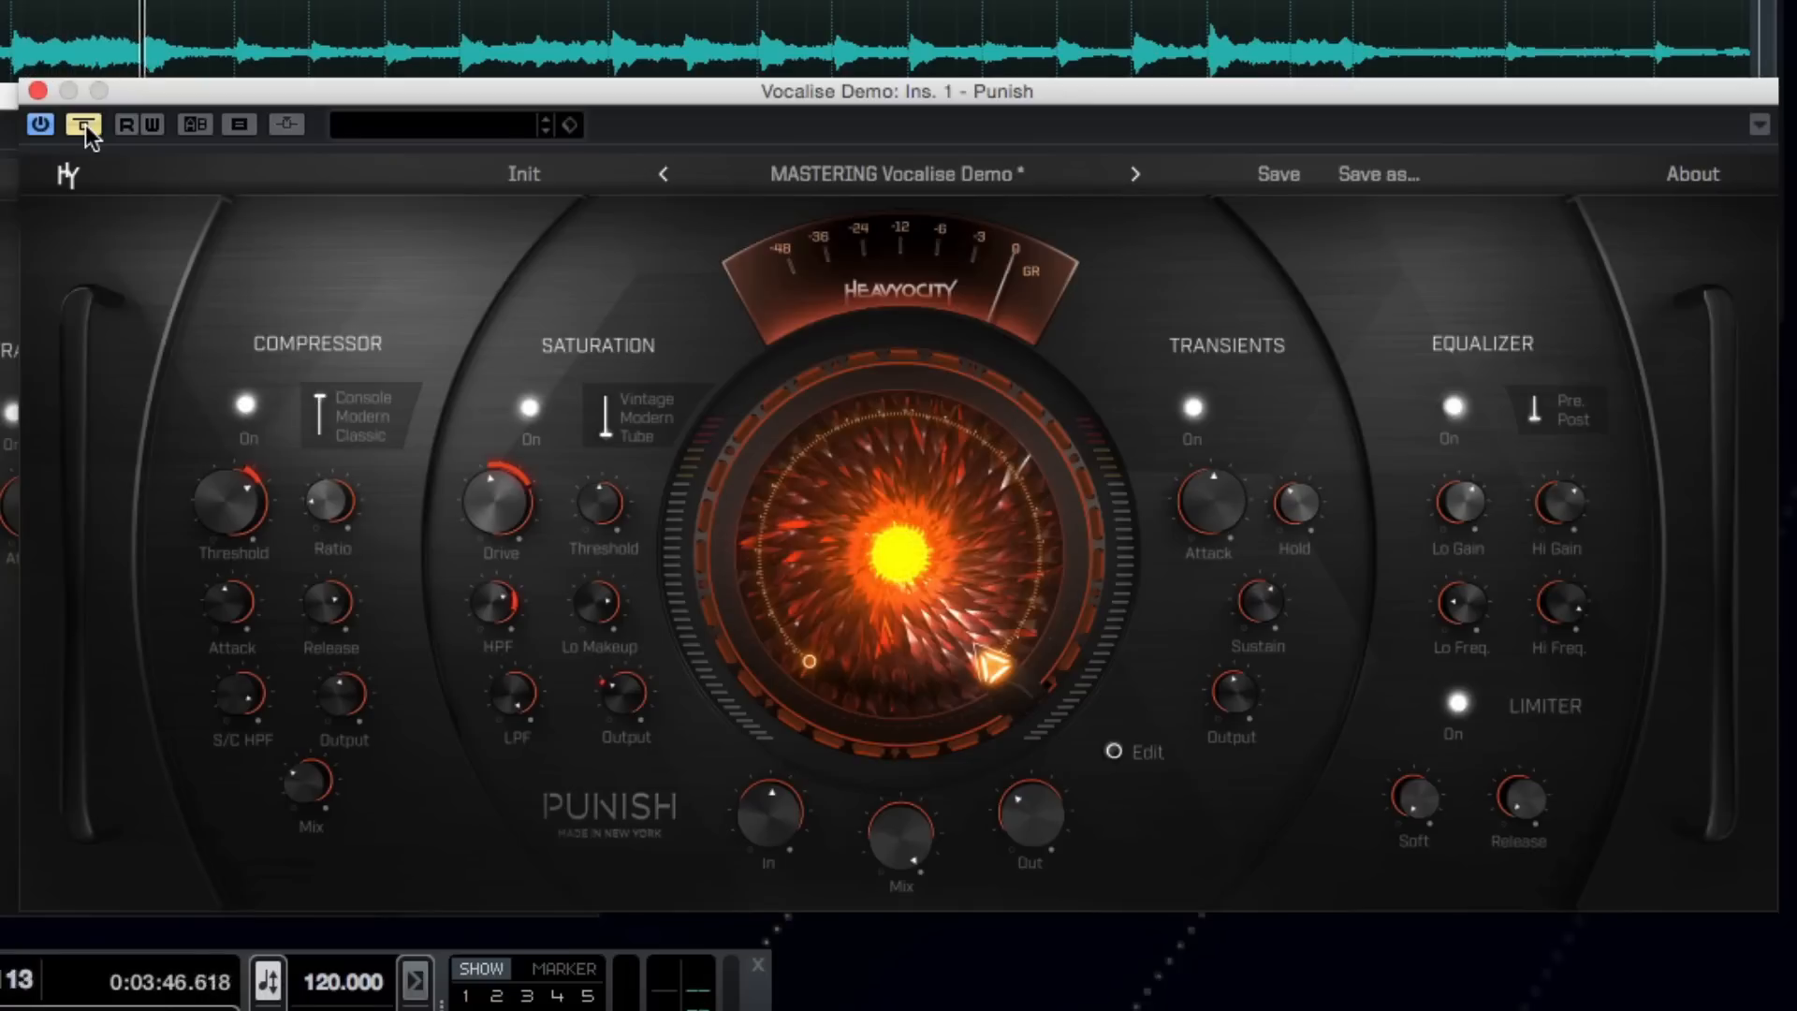
click(86, 131)
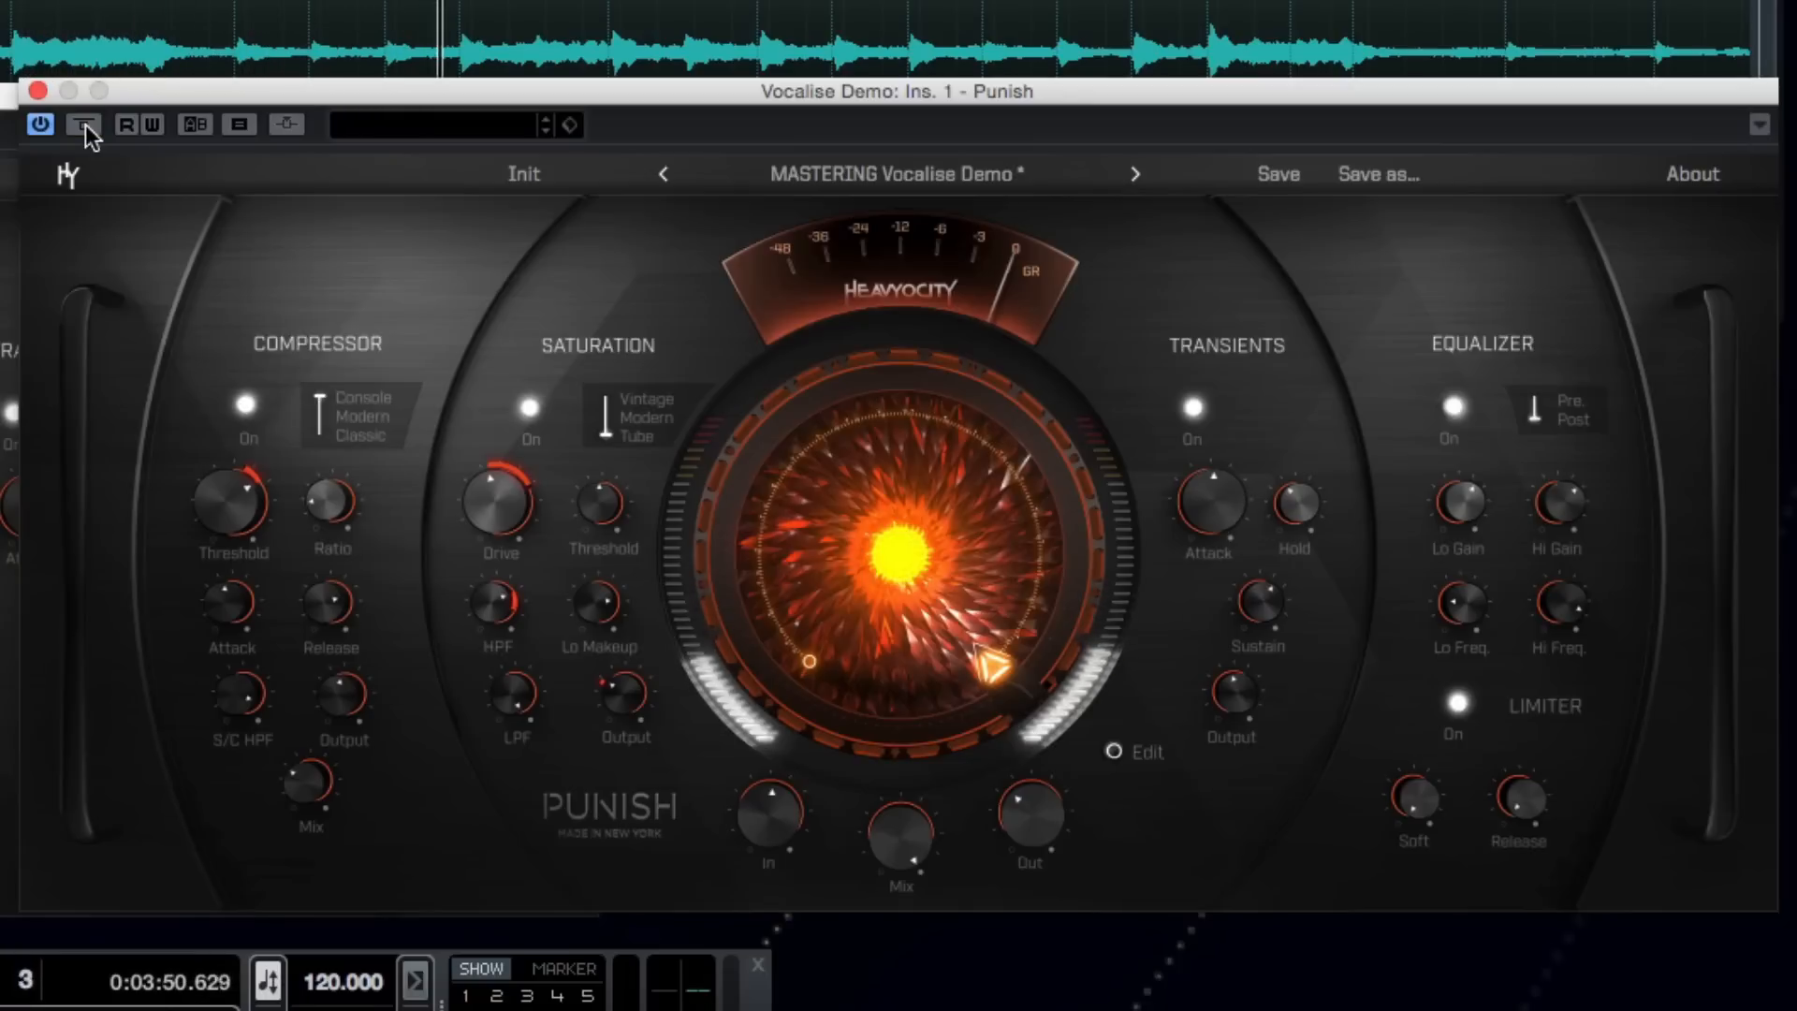
click(86, 132)
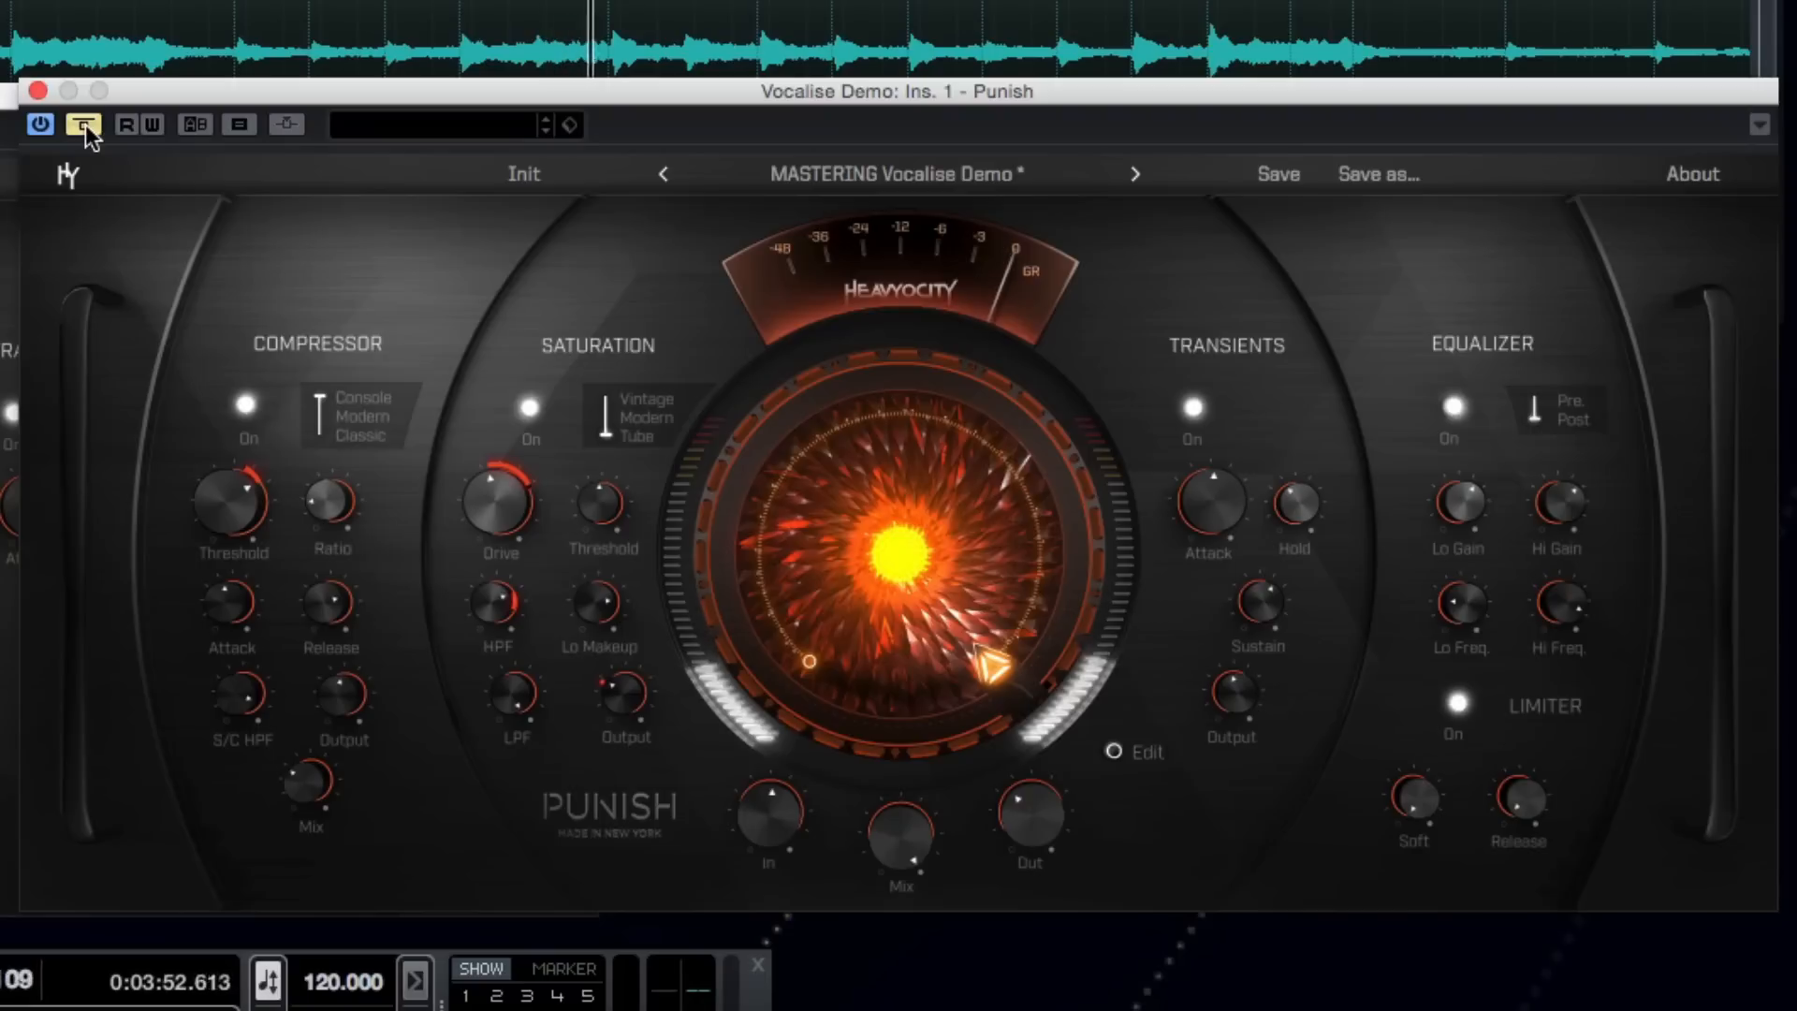
click(86, 131)
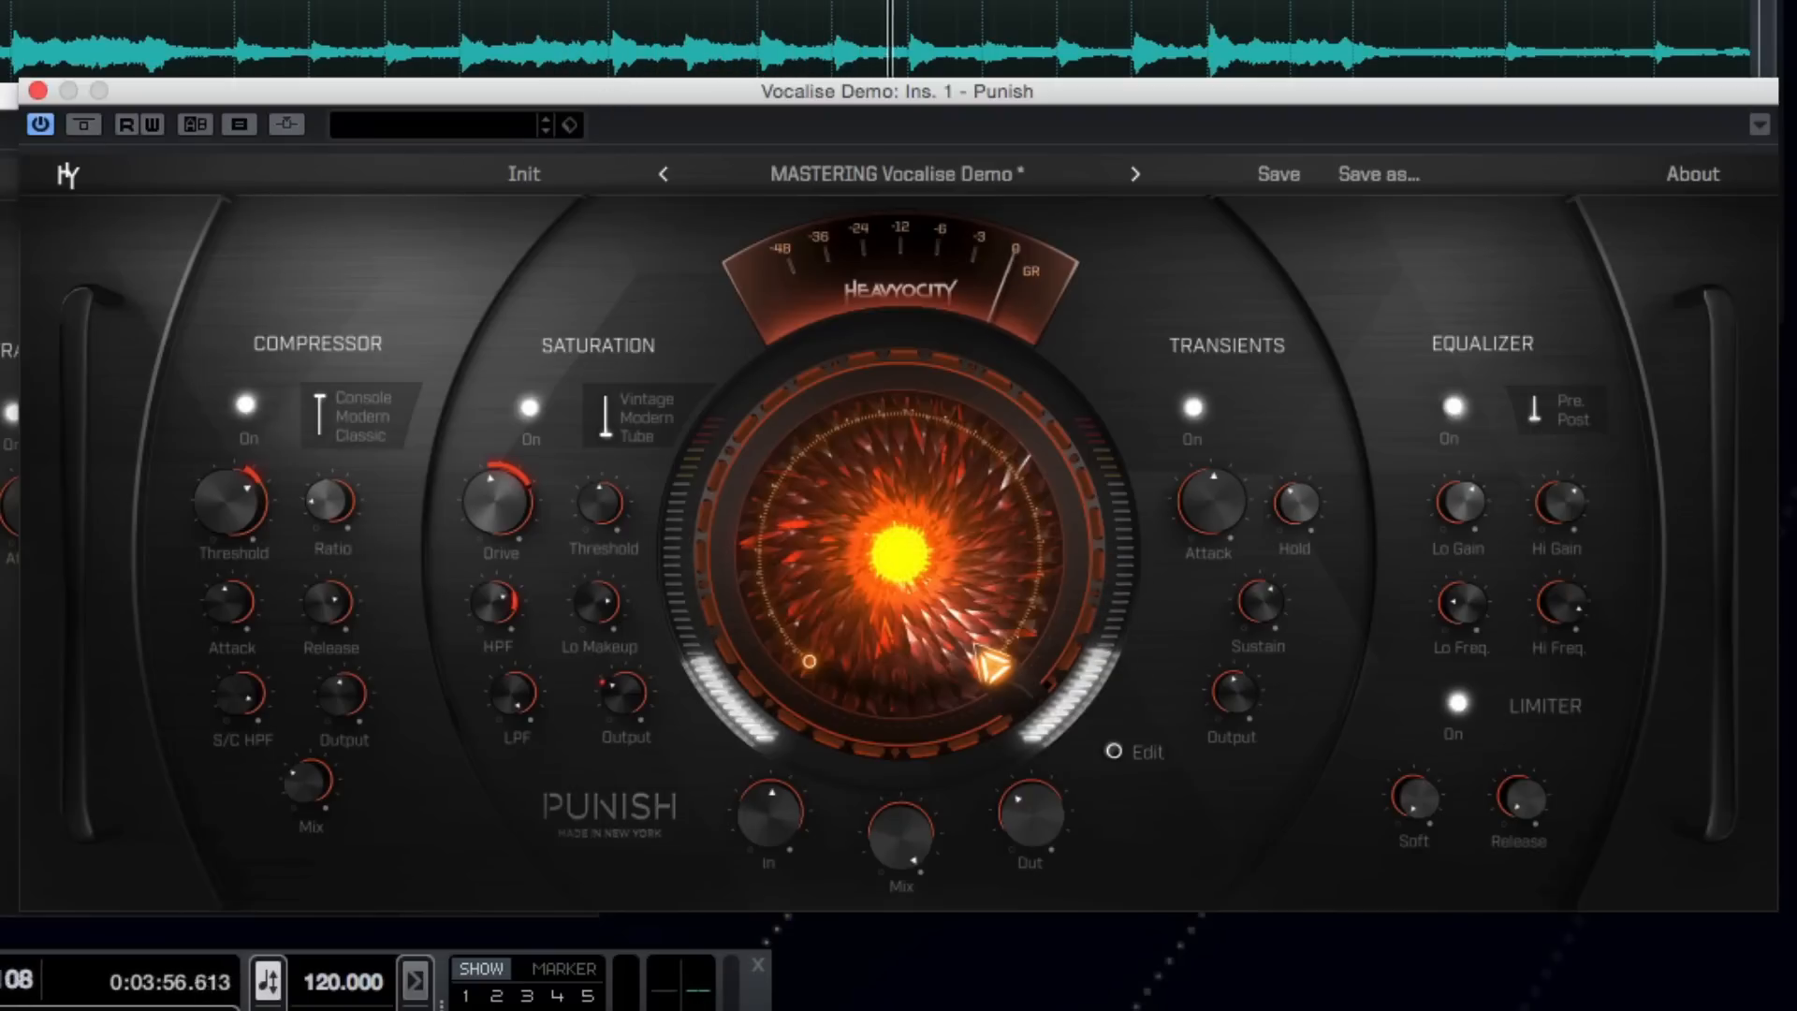
key(space)
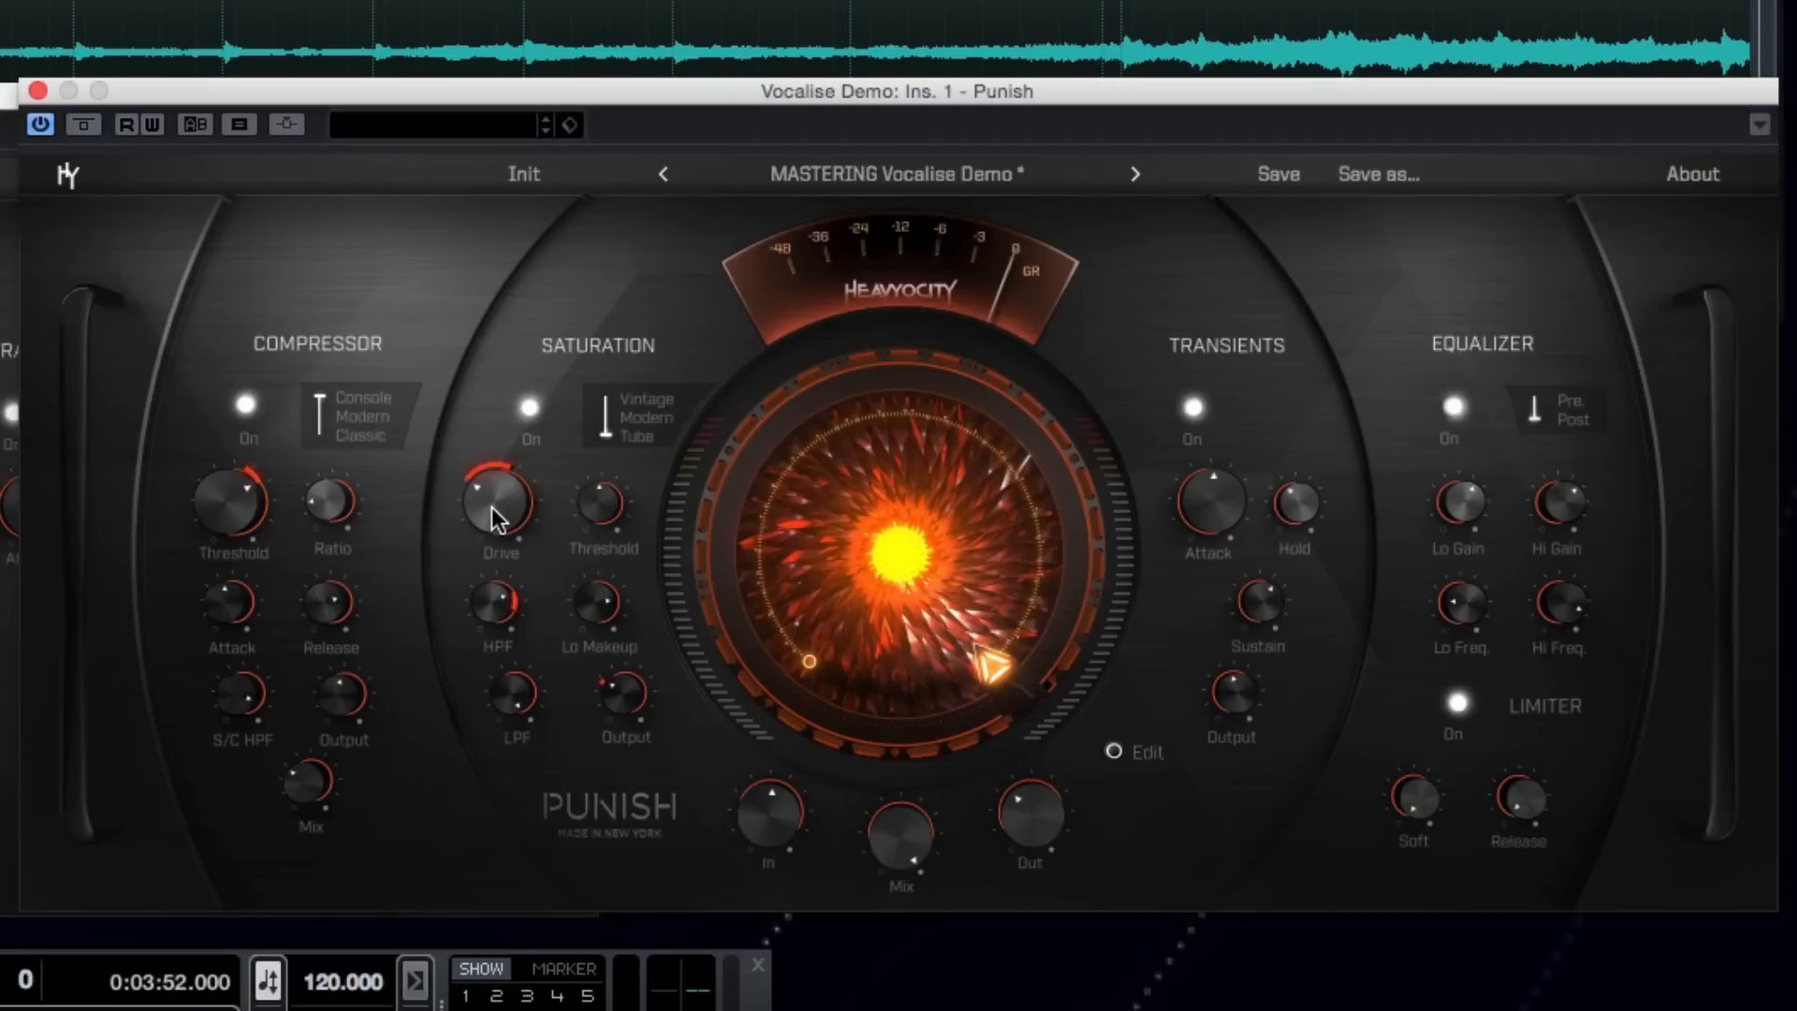
Step: Audition different saturation Drive amounts on the Vocalise Demo and settle on a slightly lower Drive
mouse_move(494, 518)
mouse_down()
mouse_move(507, 493)
mouse_move(464, 608)
mouse_move(512, 505)
mouse_up()
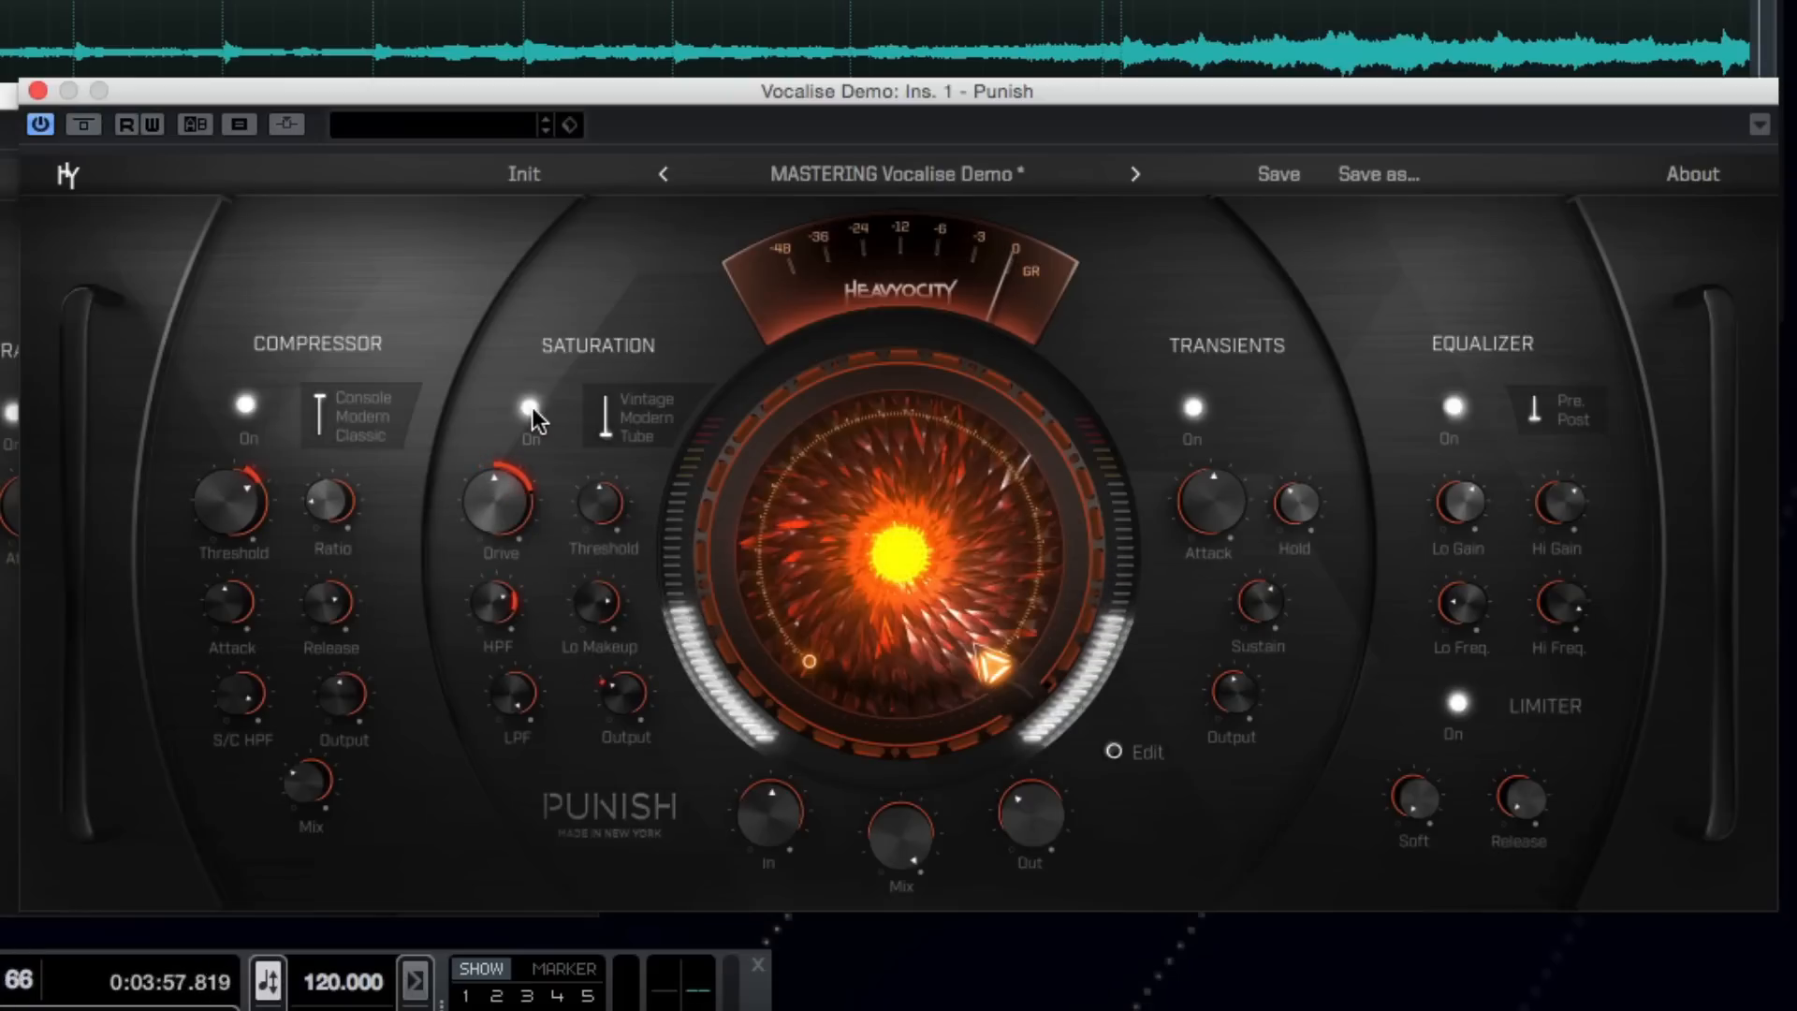
drag(487, 502, 479, 525)
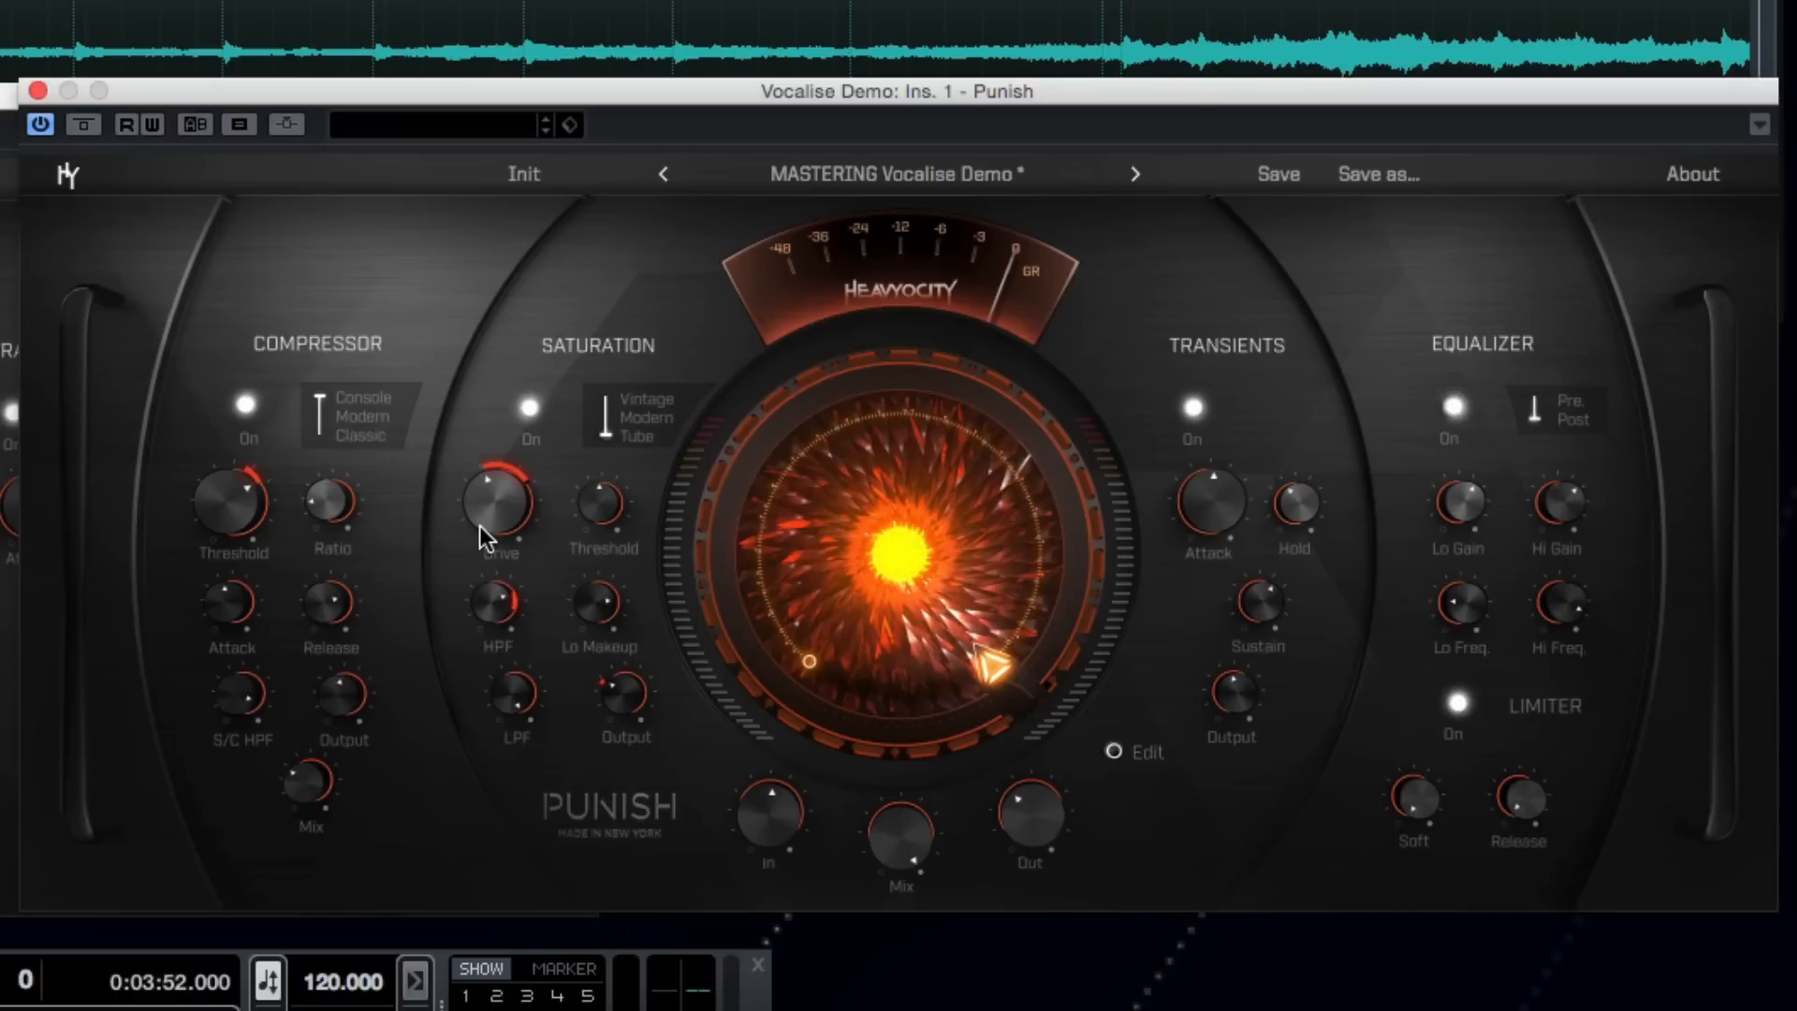
drag(487, 504, 483, 508)
Step: Compare the Vocalise Demo with the adjusted Drive against the bypassed sound, and replay the section with Punish active
mouse_move(294, 789)
click(85, 130)
click(82, 124)
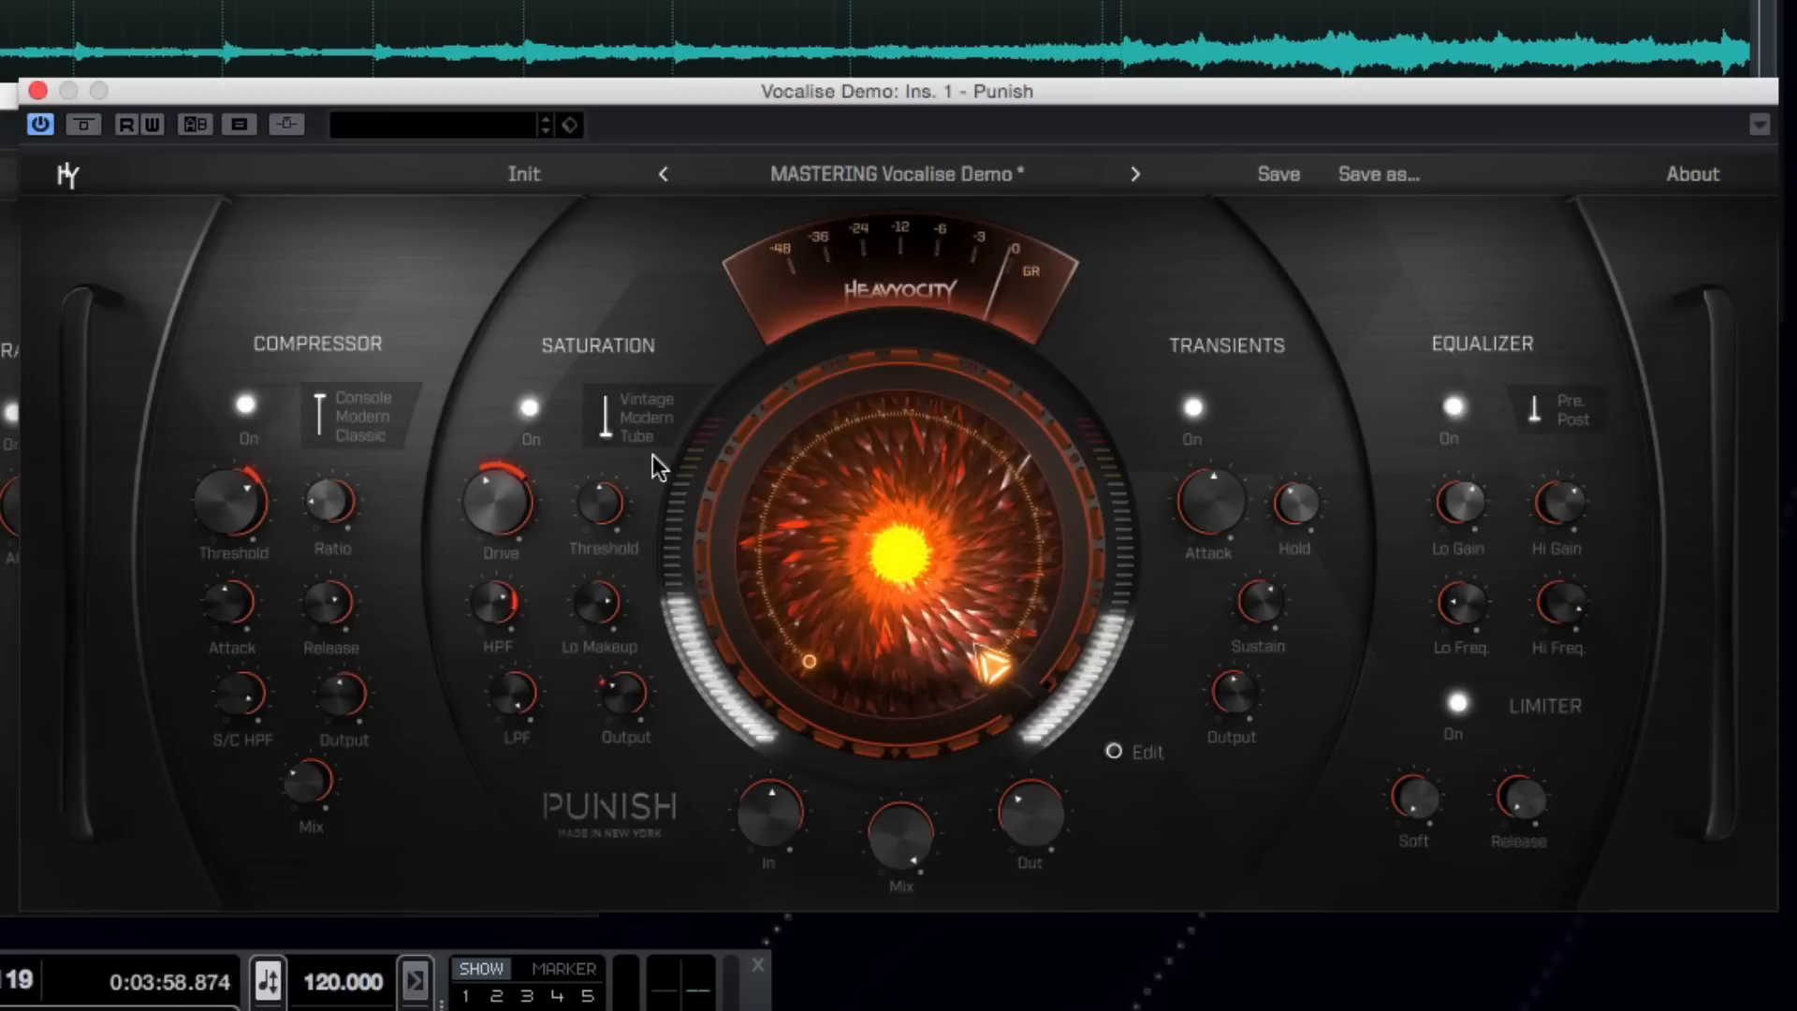
key(space)
drag(935, 482, 730, 908)
key(space)
drag(866, 612, 953, 105)
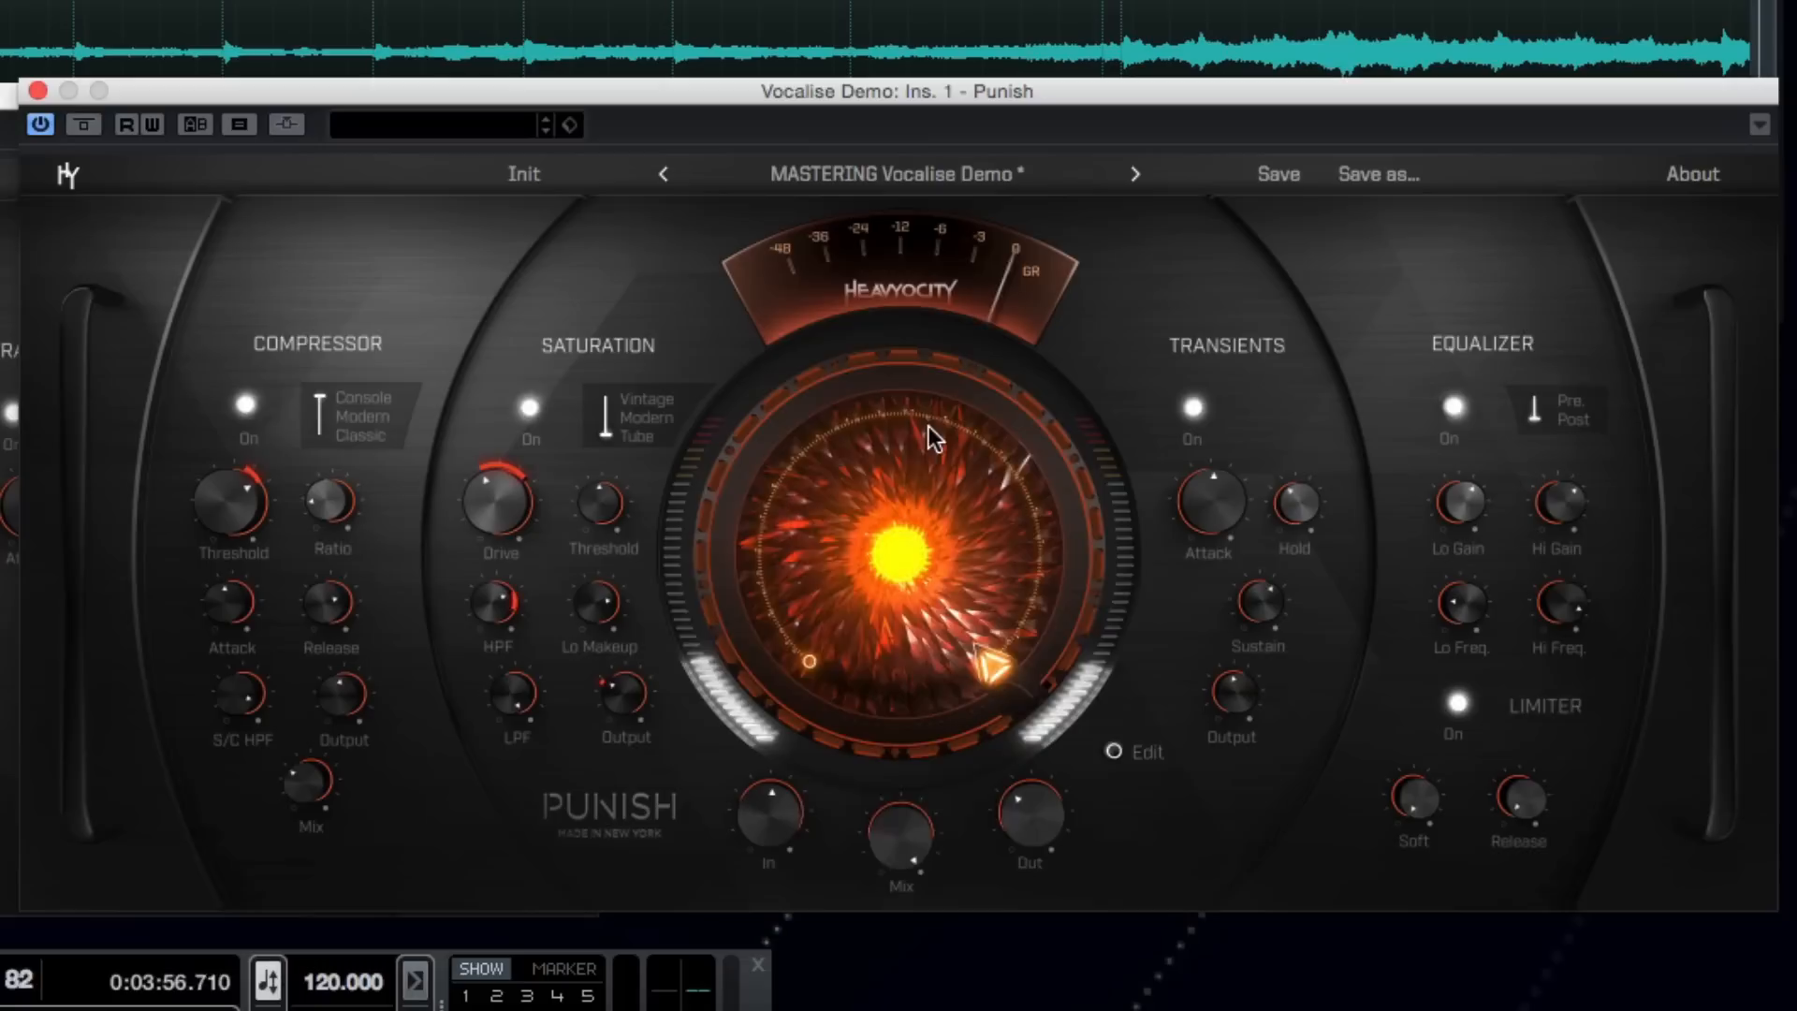